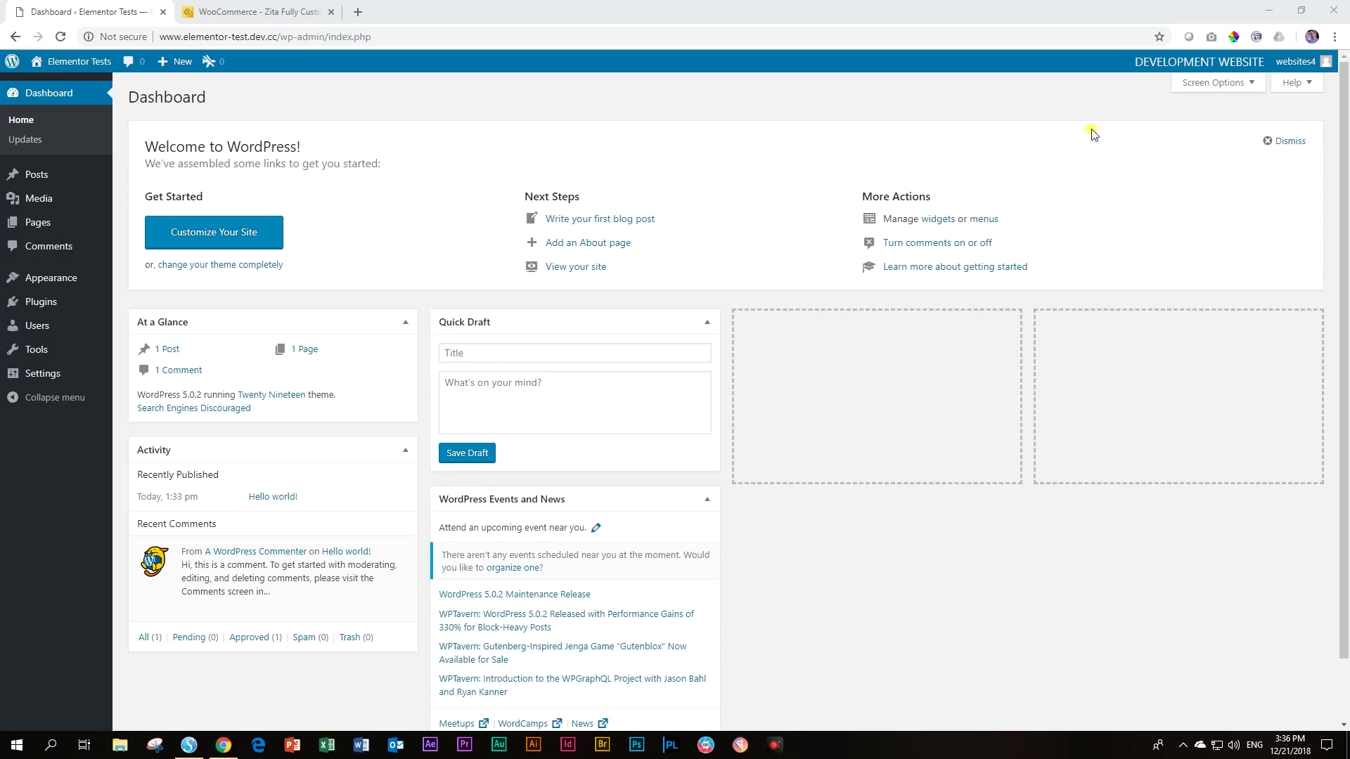
# Search the theme directory for 'zita', then install and activate the Zita theme.
pyautogui.moveTo(44, 284)
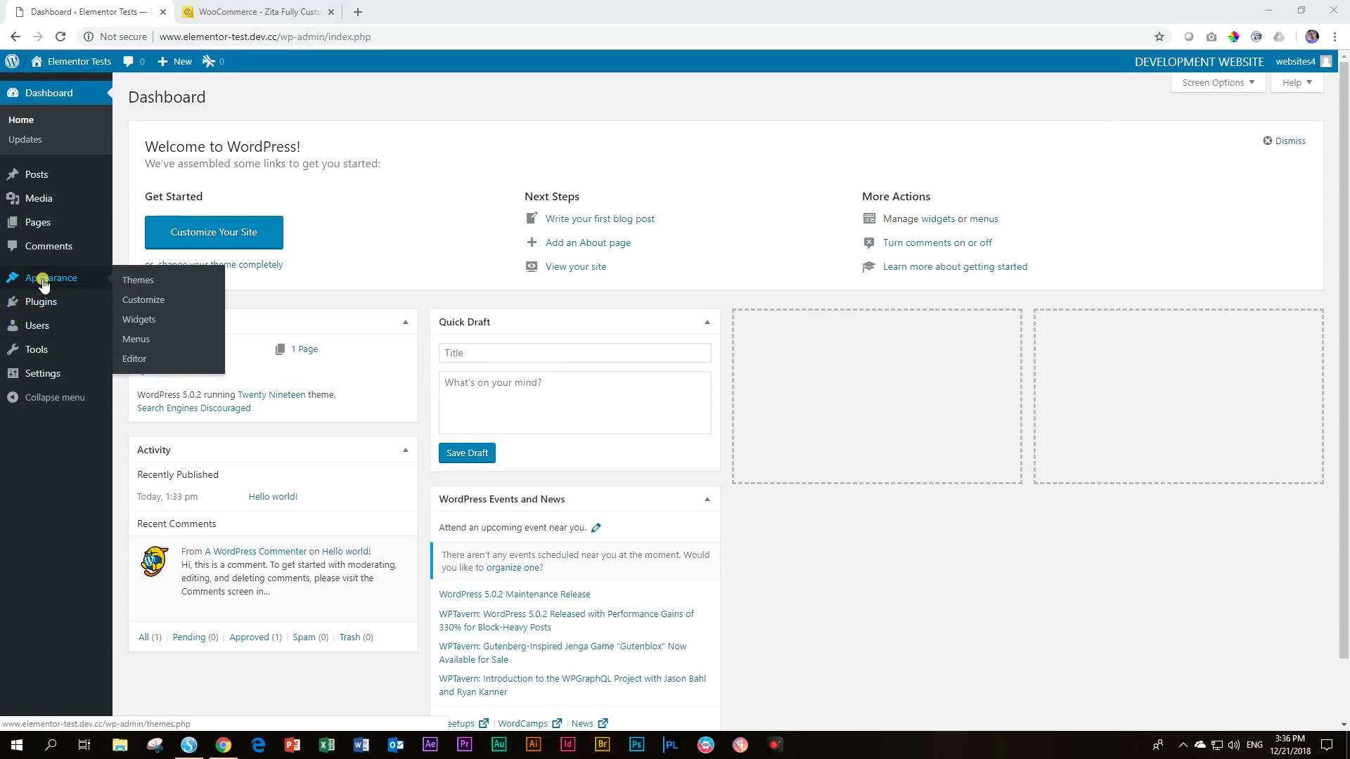
pyautogui.click(137, 279)
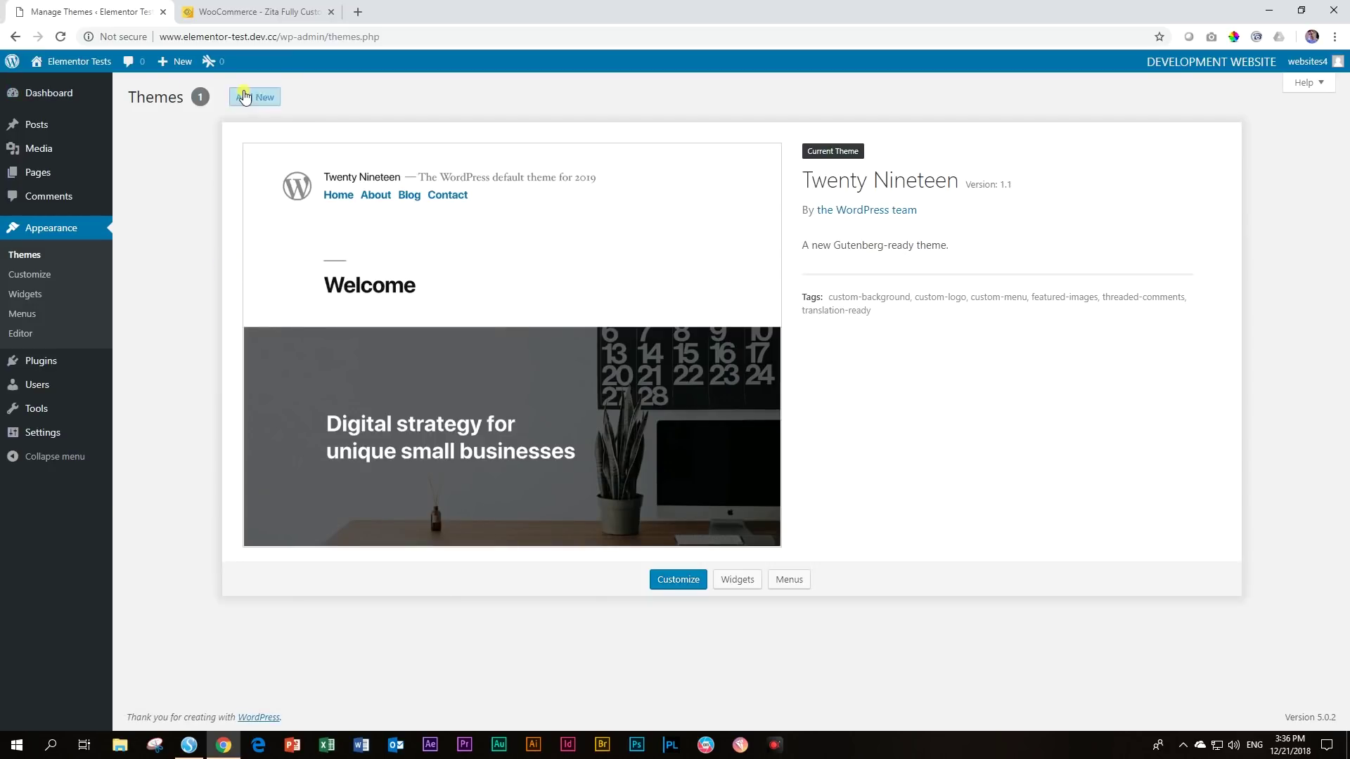
pyautogui.click(247, 96)
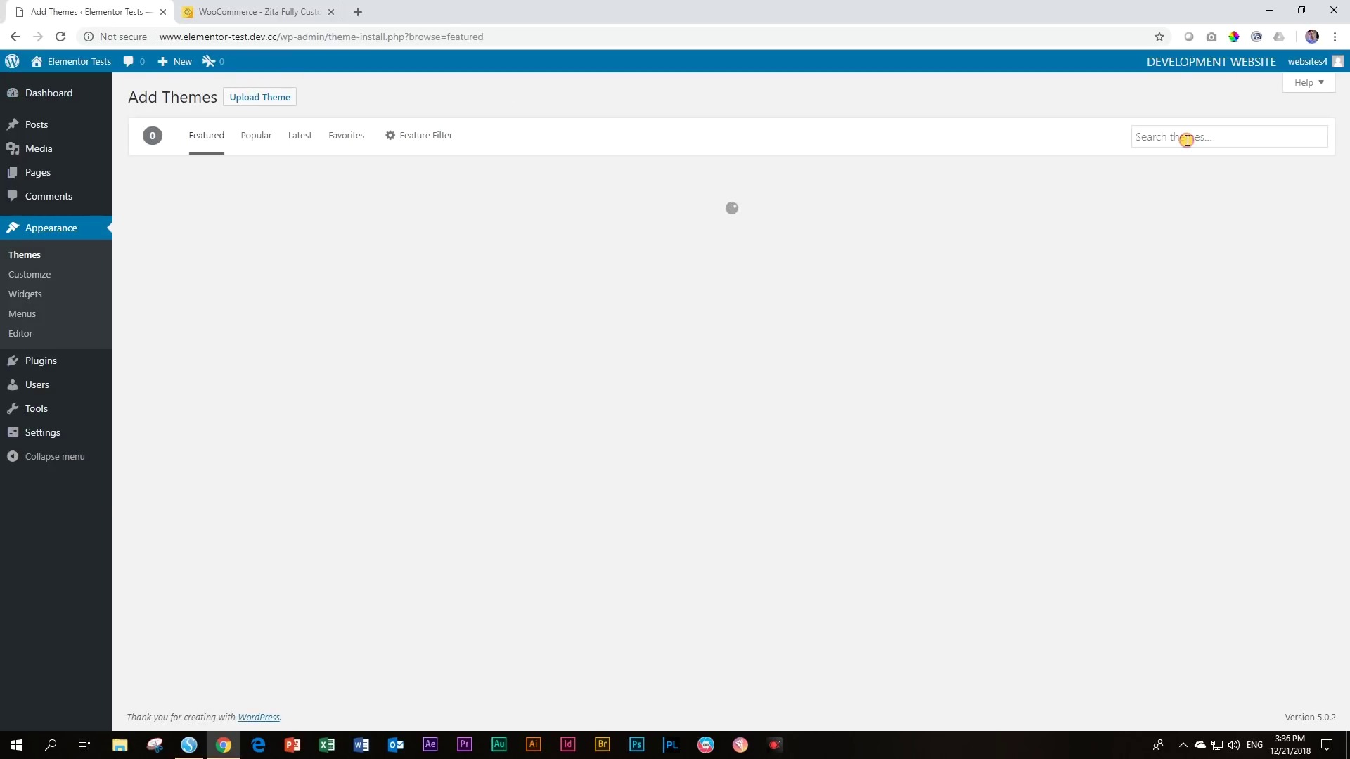
pyautogui.click(1185, 139)
pyautogui.write('zita')
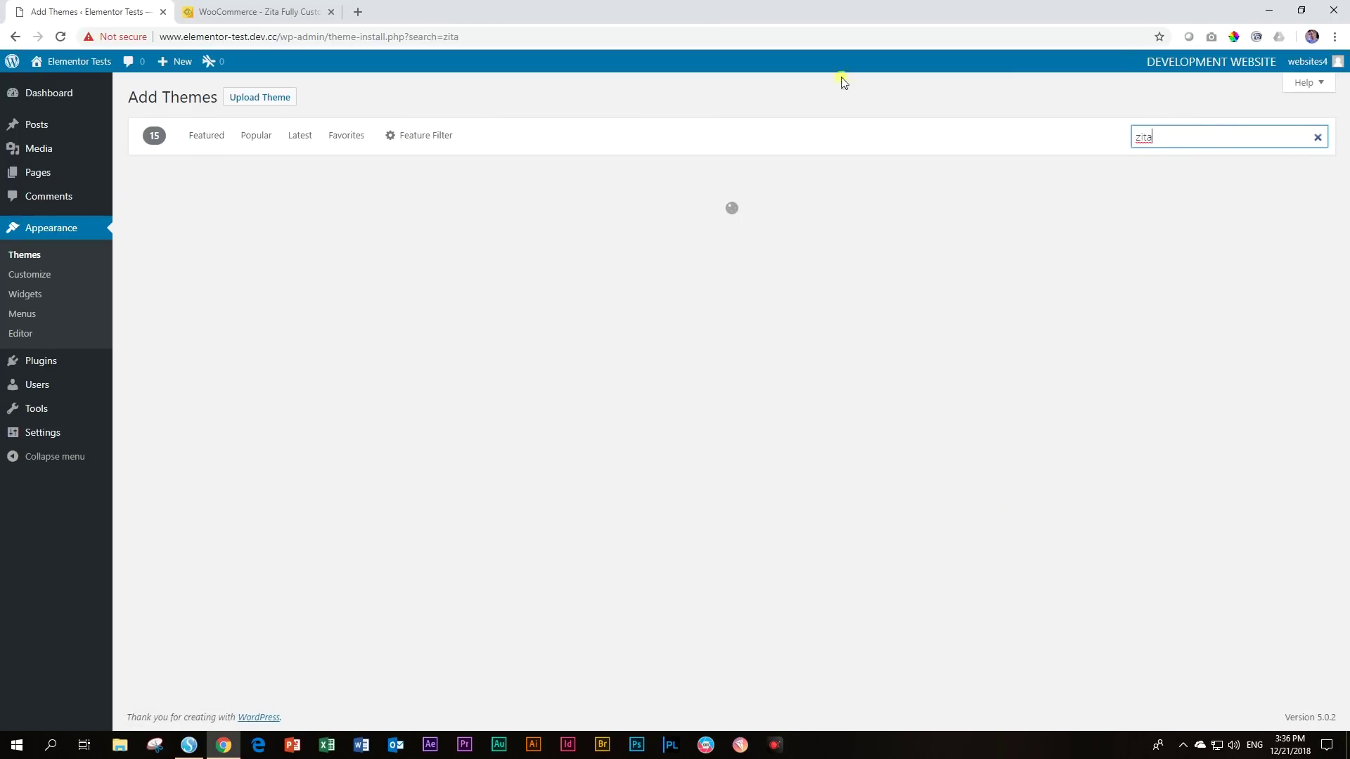
pyautogui.click(305, 388)
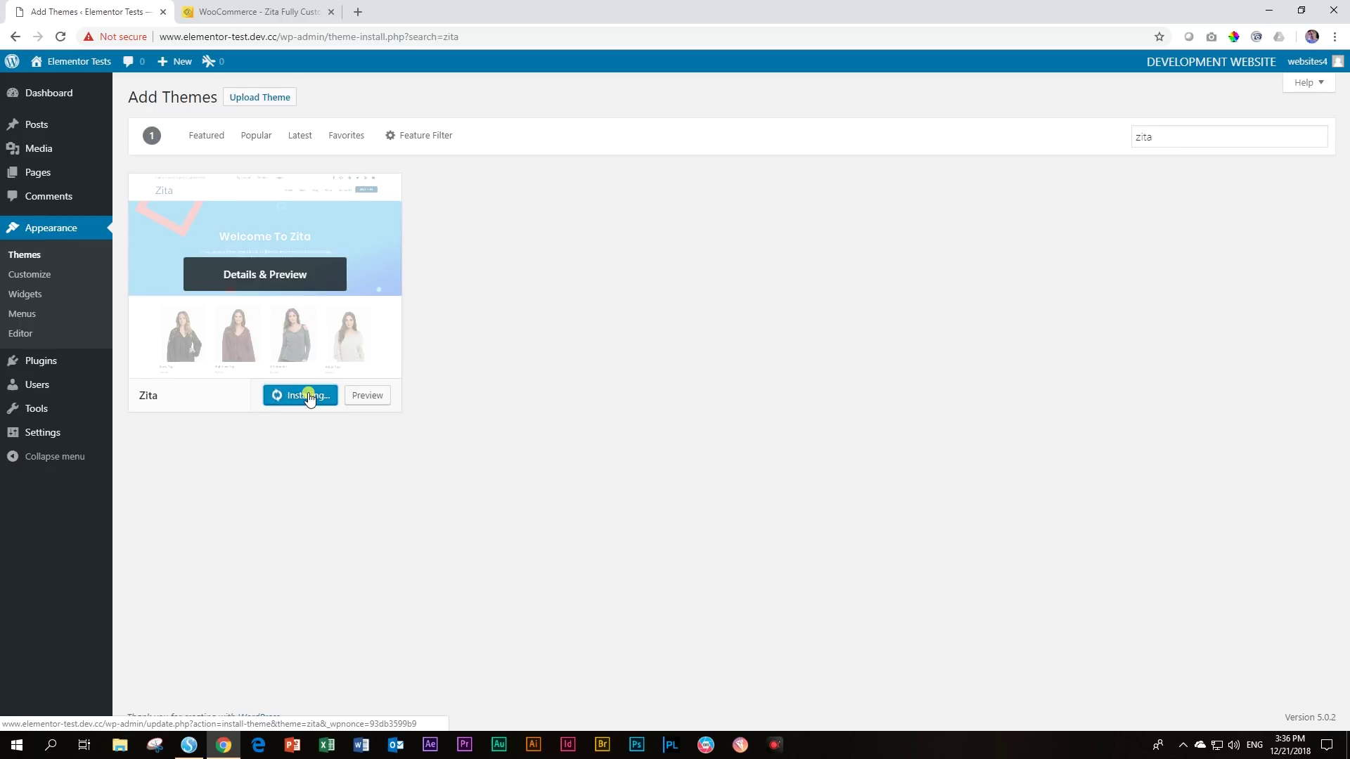
pyautogui.click(294, 395)
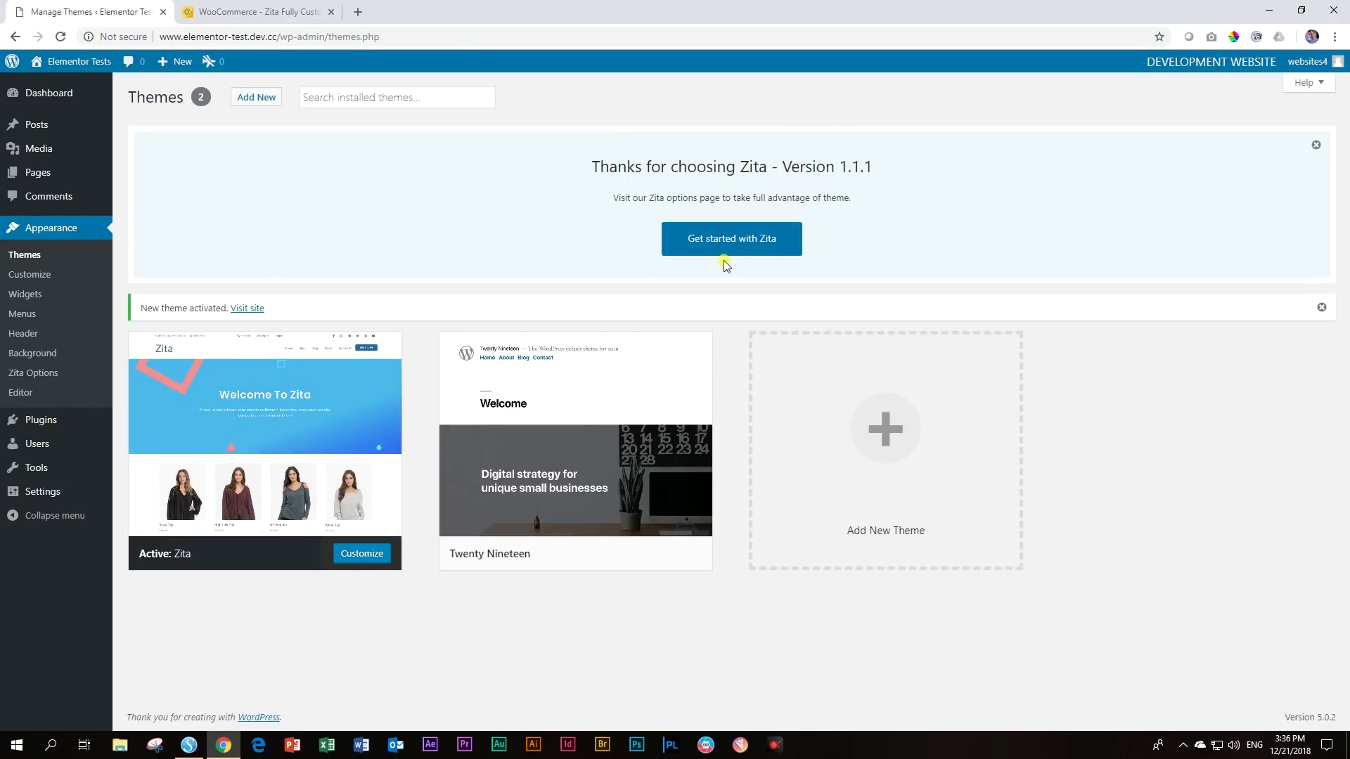
# Dismiss the Zita notice and install the starter-site importer plugin from Zita Options.
pyautogui.click(1315, 144)
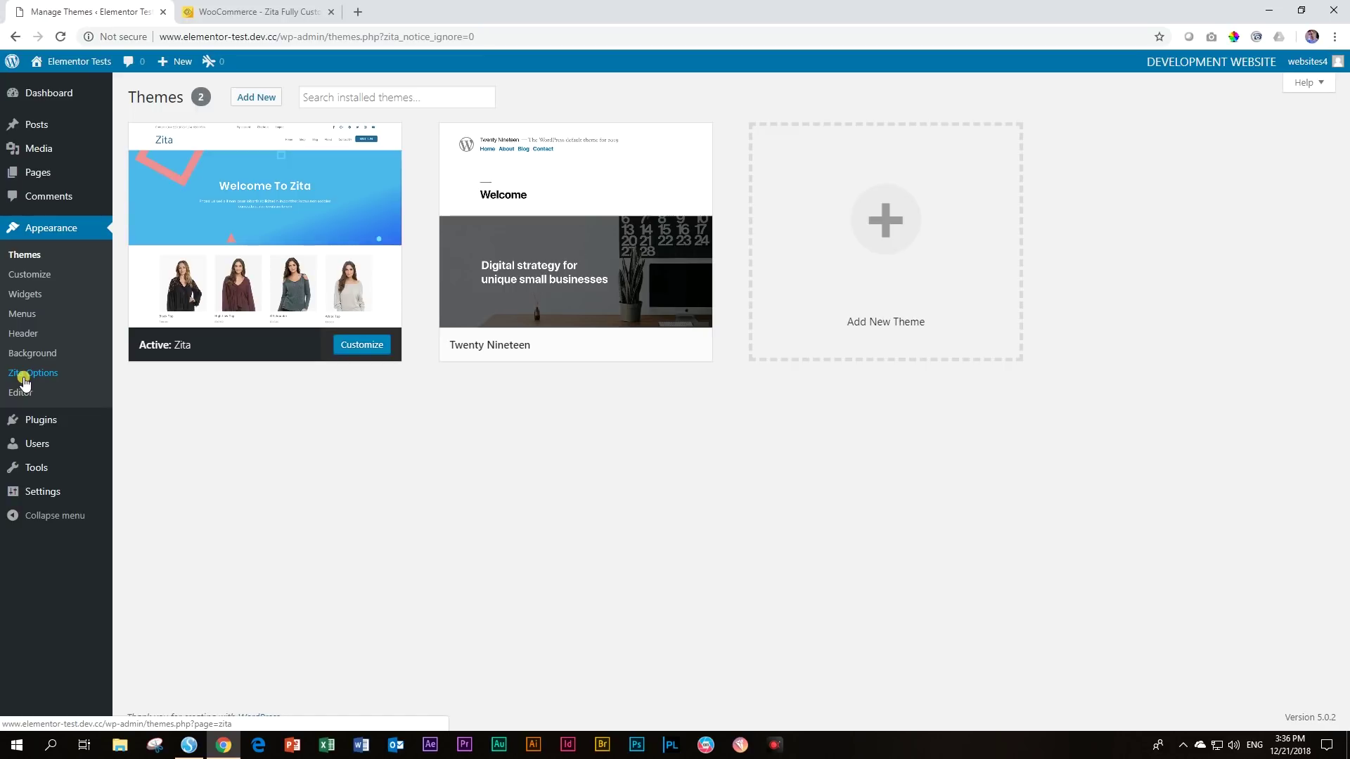
pyautogui.click(24, 381)
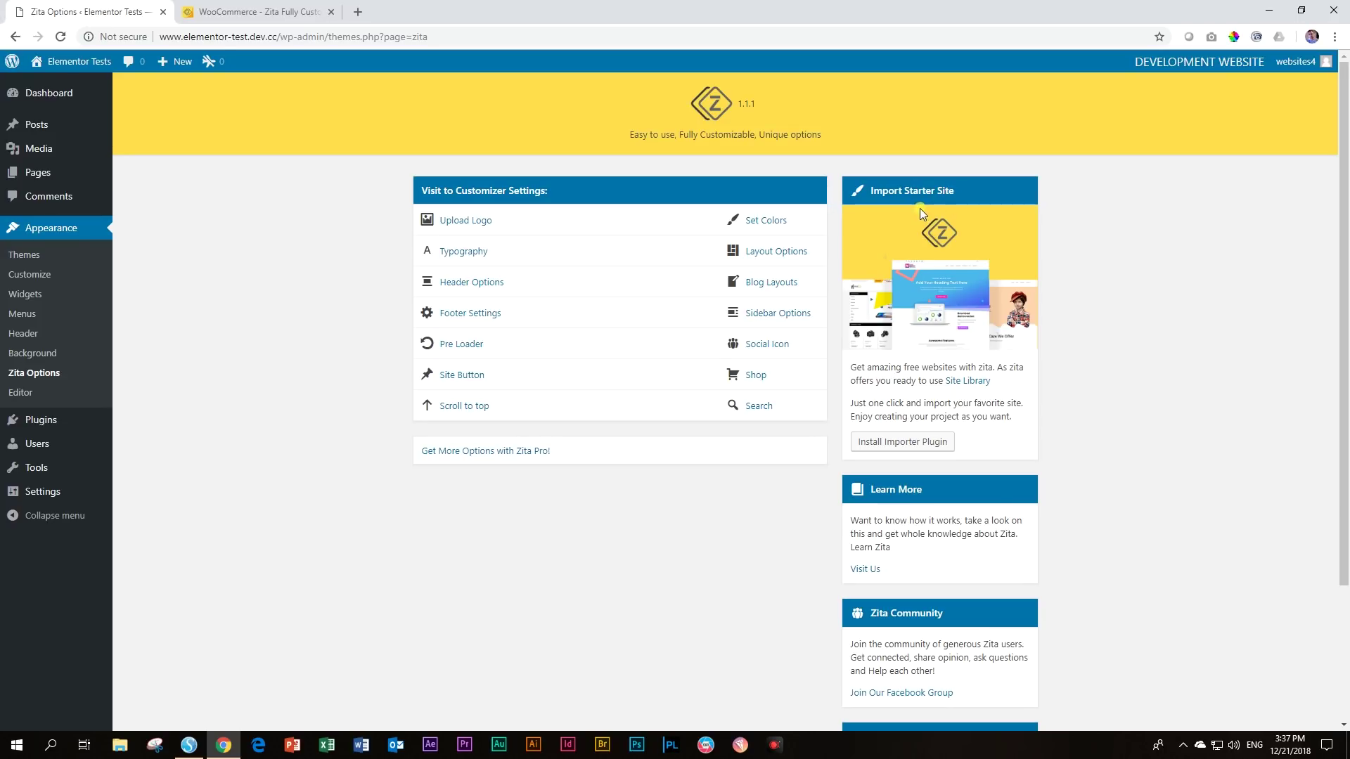
pyautogui.click(898, 444)
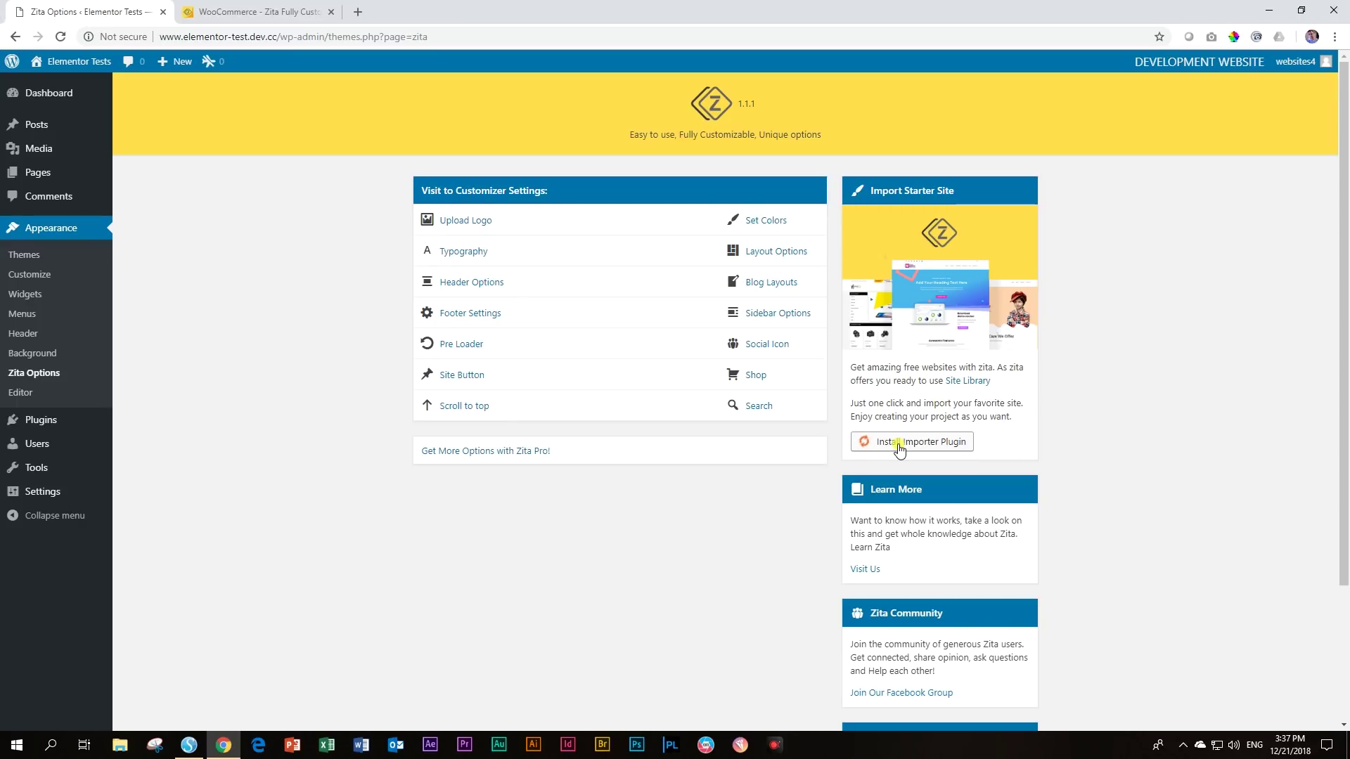
# Open the Zita Site Library and browse the starter-site templates.
pyautogui.click(885, 443)
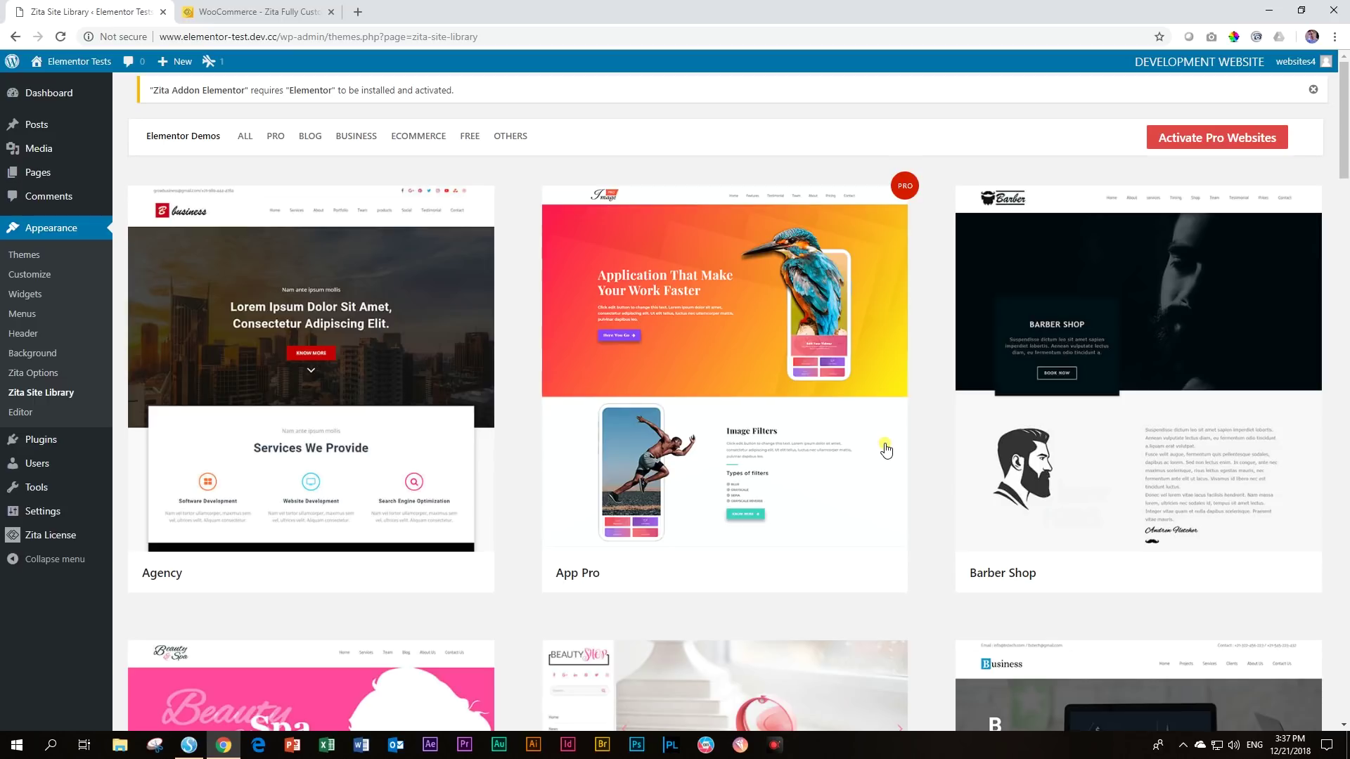
pyautogui.scroll(-10, 885, 450)
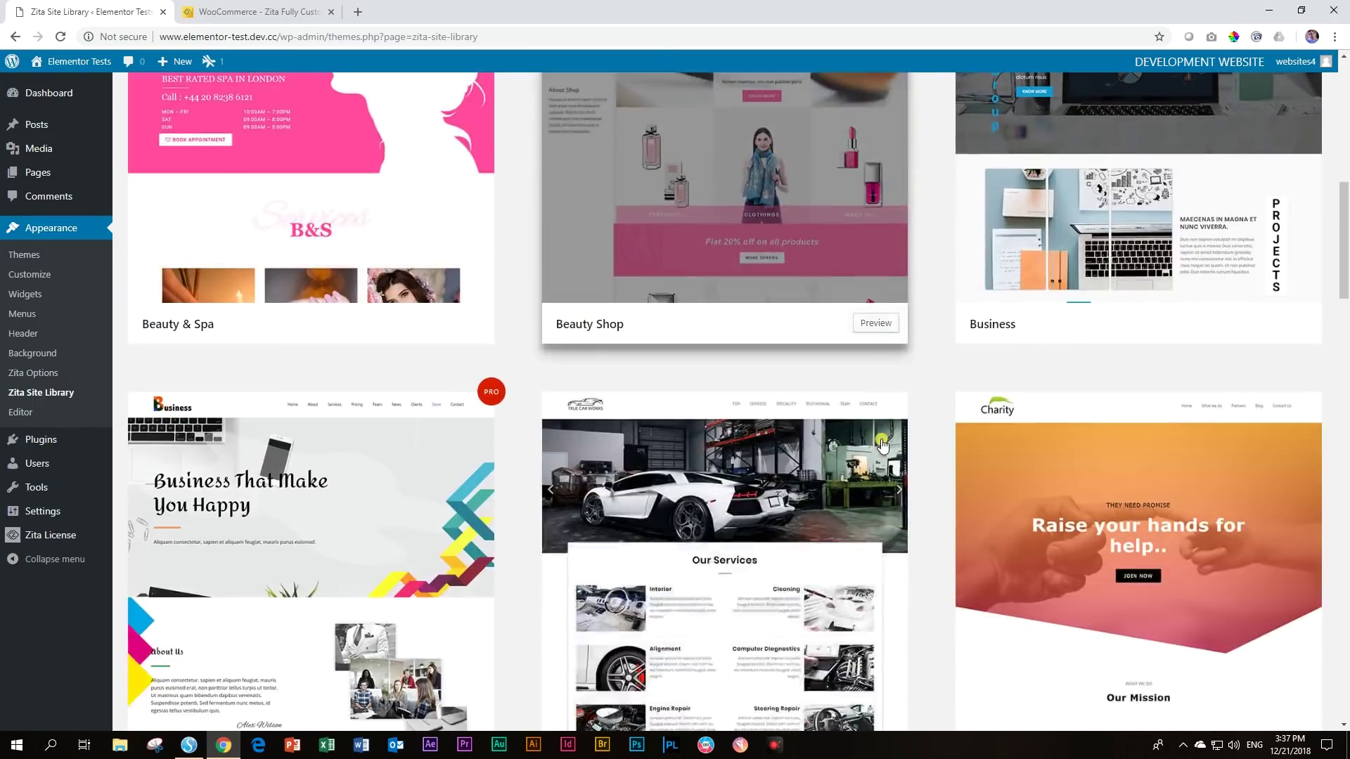
pyautogui.scroll(-18, 883, 444)
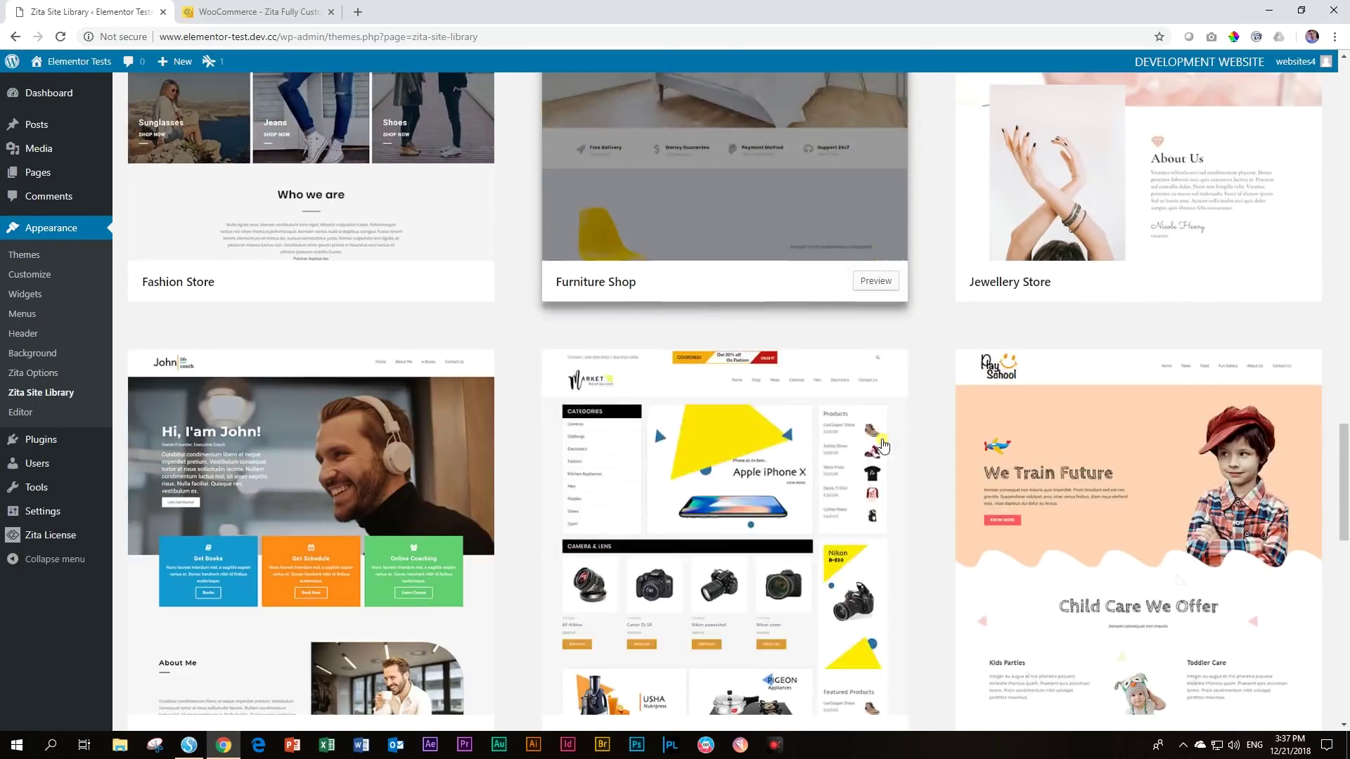
pyautogui.scroll(-15, 886, 443)
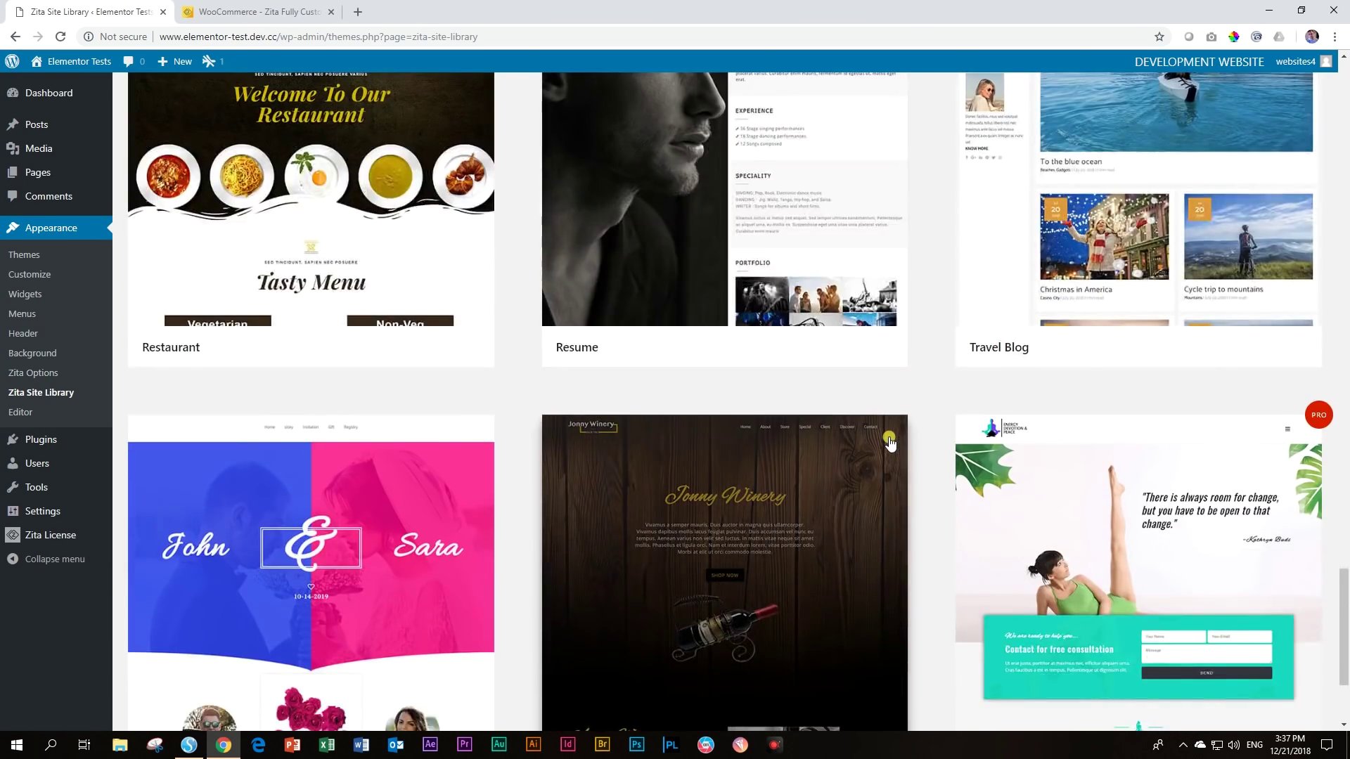
pyautogui.scroll(20, 891, 442)
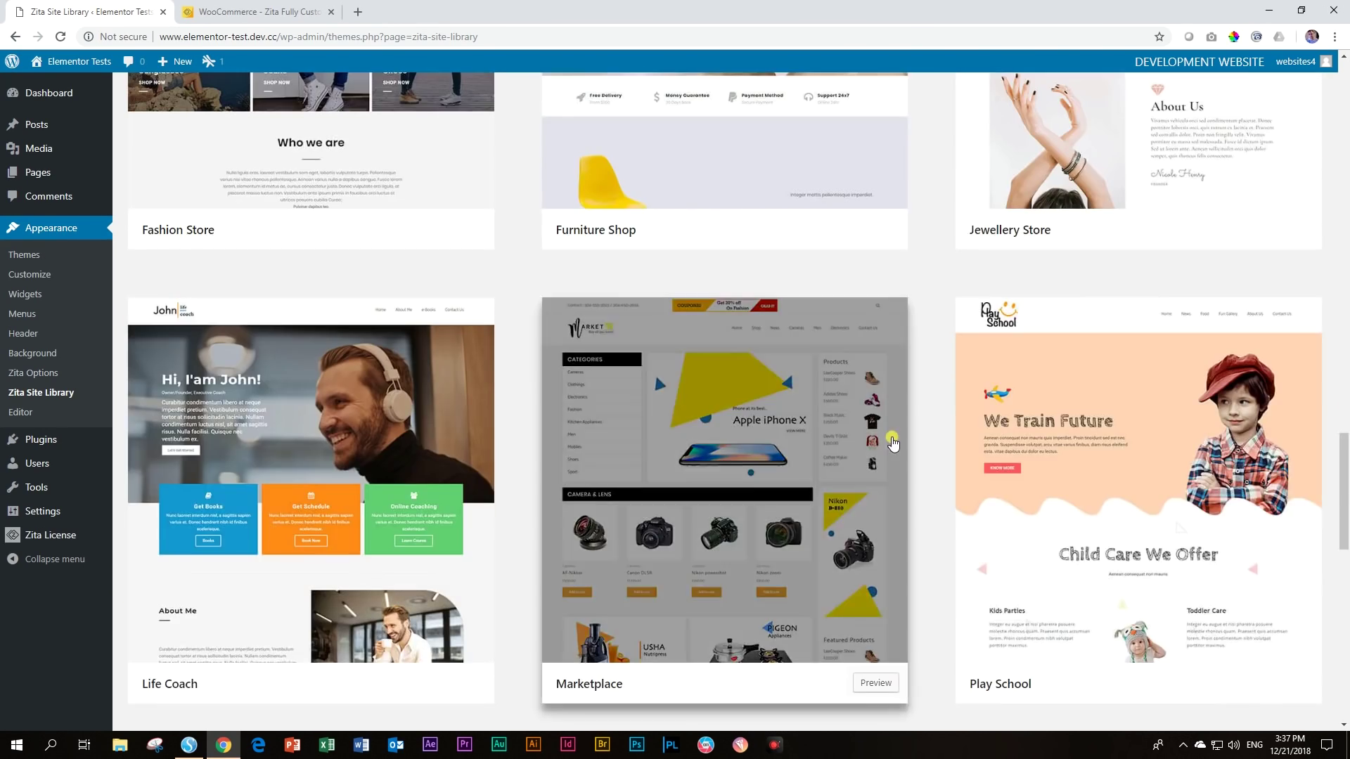
pyautogui.scroll(12, 892, 443)
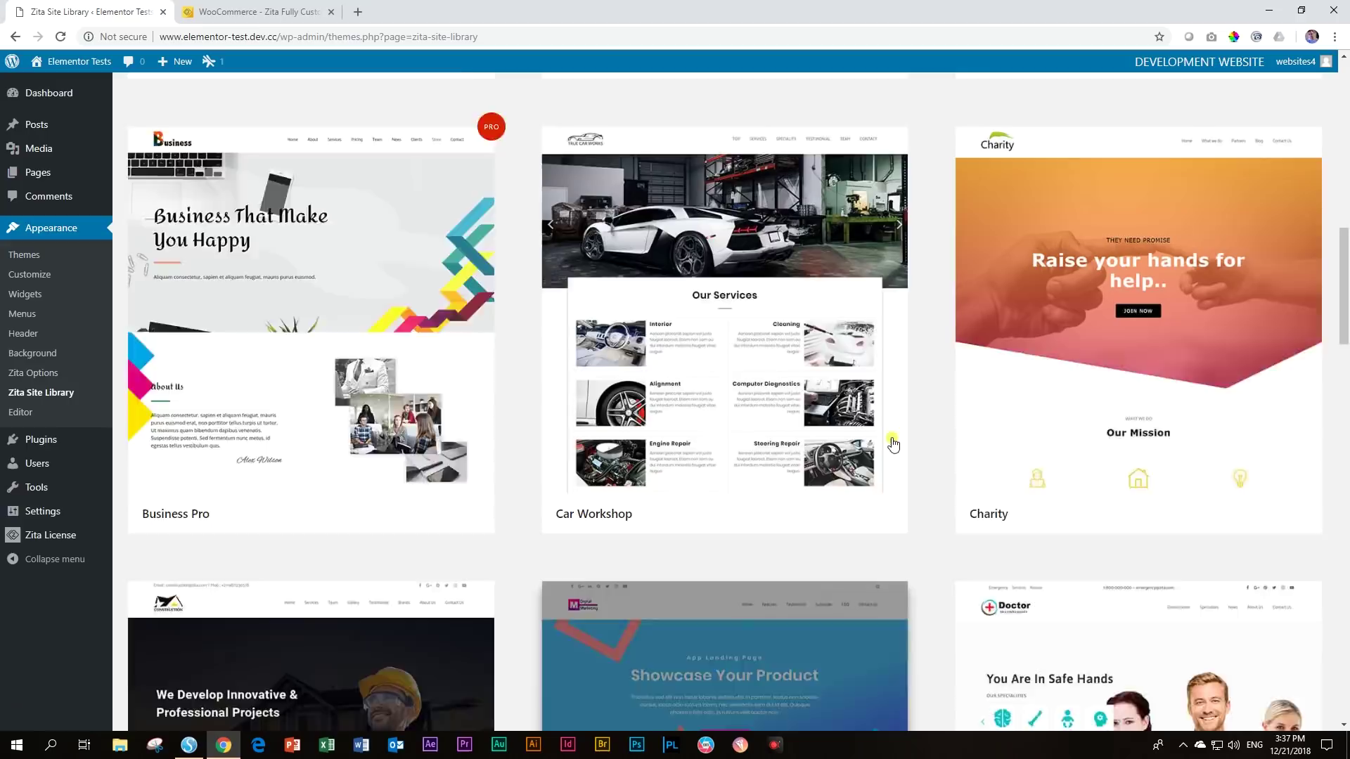
pyautogui.scroll(6, 892, 443)
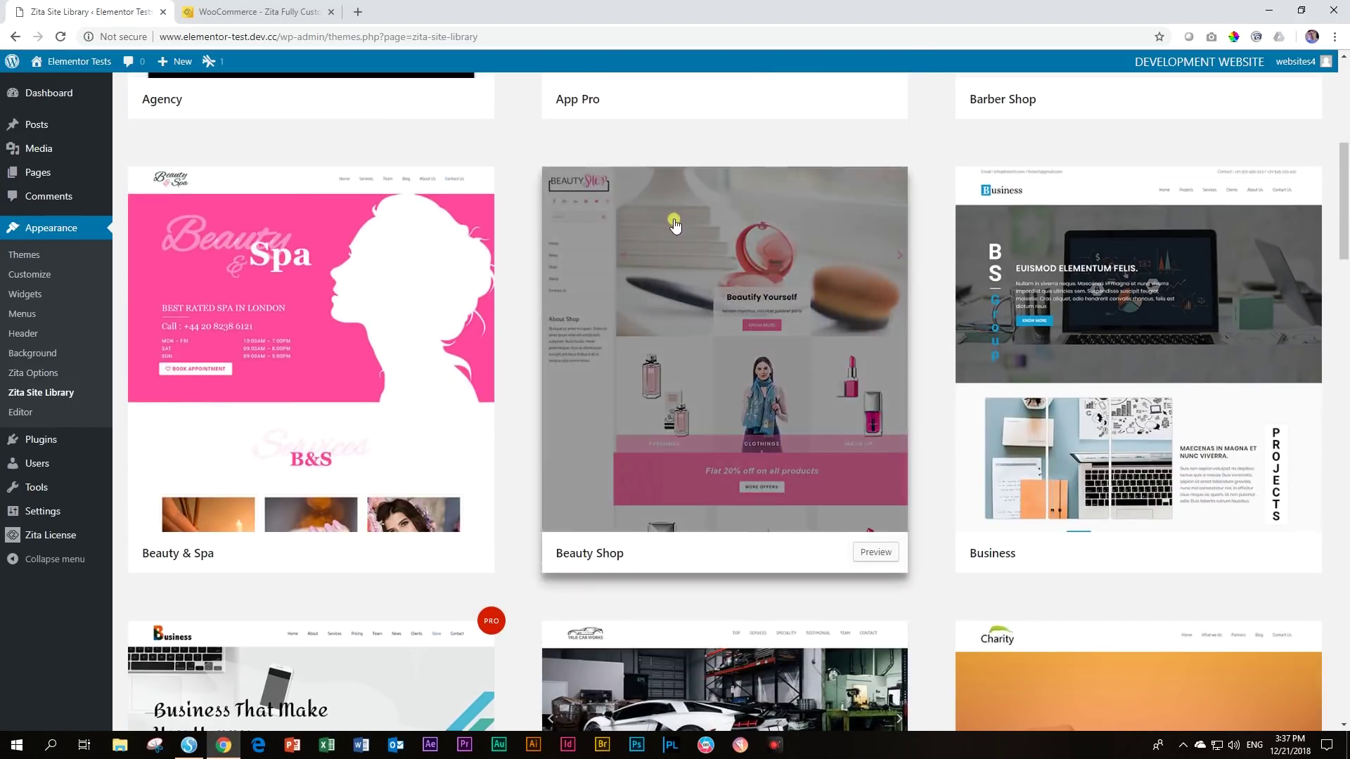
pyautogui.scroll(5, 675, 224)
pyautogui.scroll(2, 675, 228)
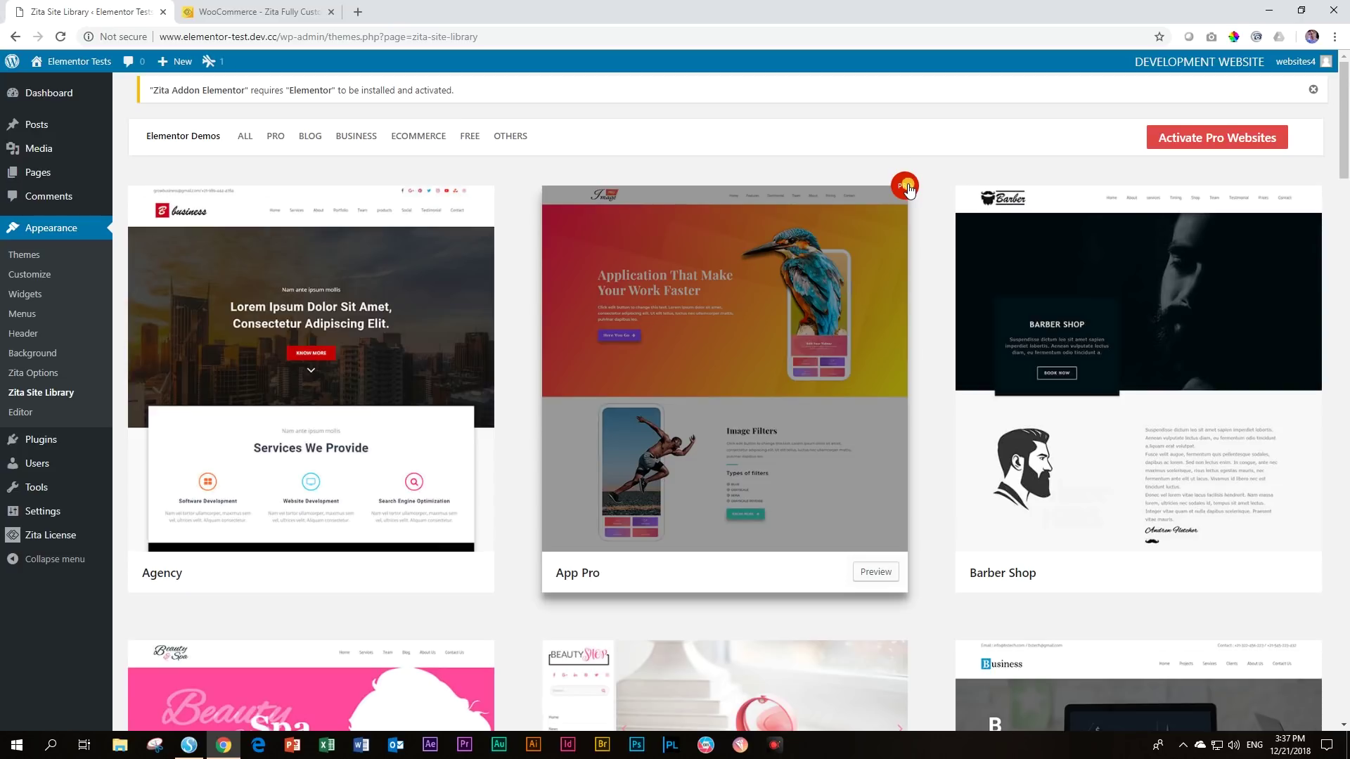
# Return to the top of the library and preview the Barber Shop starter site.
pyautogui.scroll(-15, 912, 204)
pyautogui.scroll(-20, 914, 211)
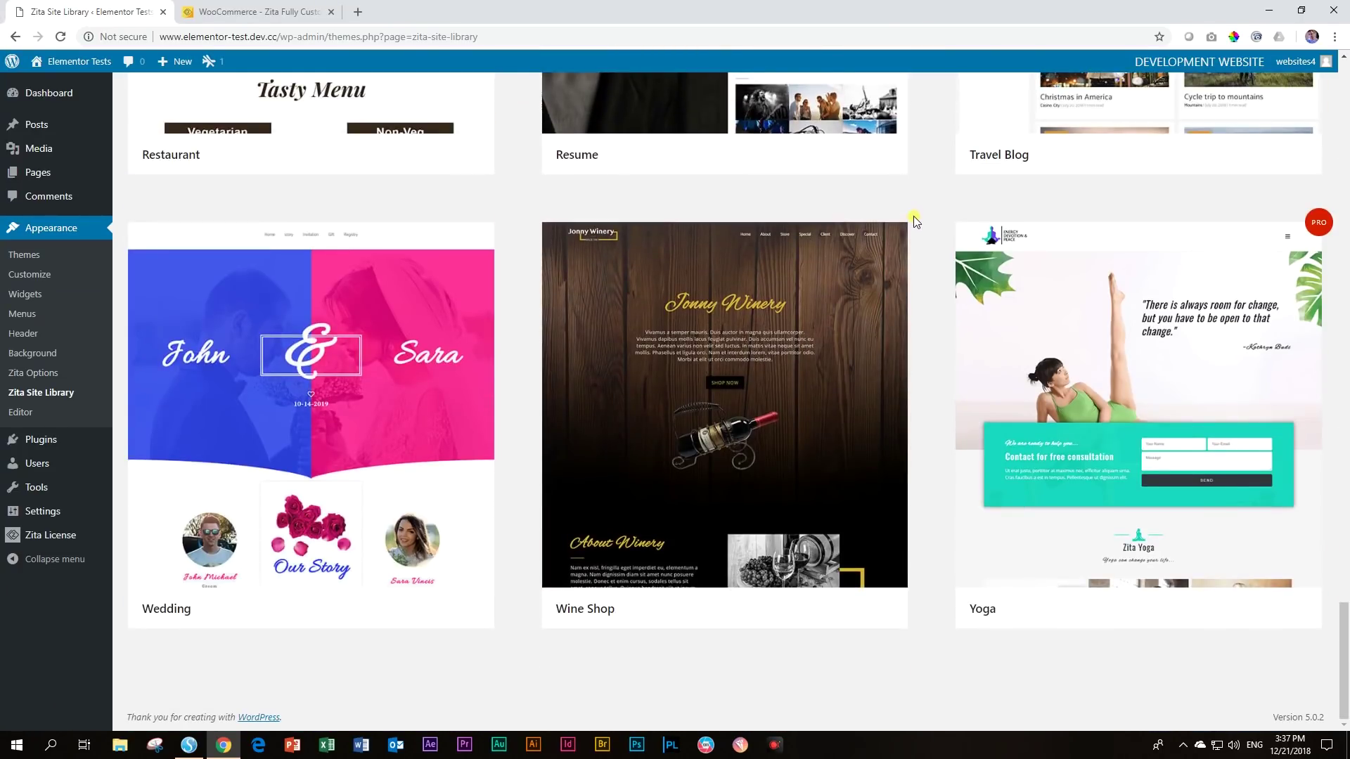
pyautogui.scroll(20, 914, 217)
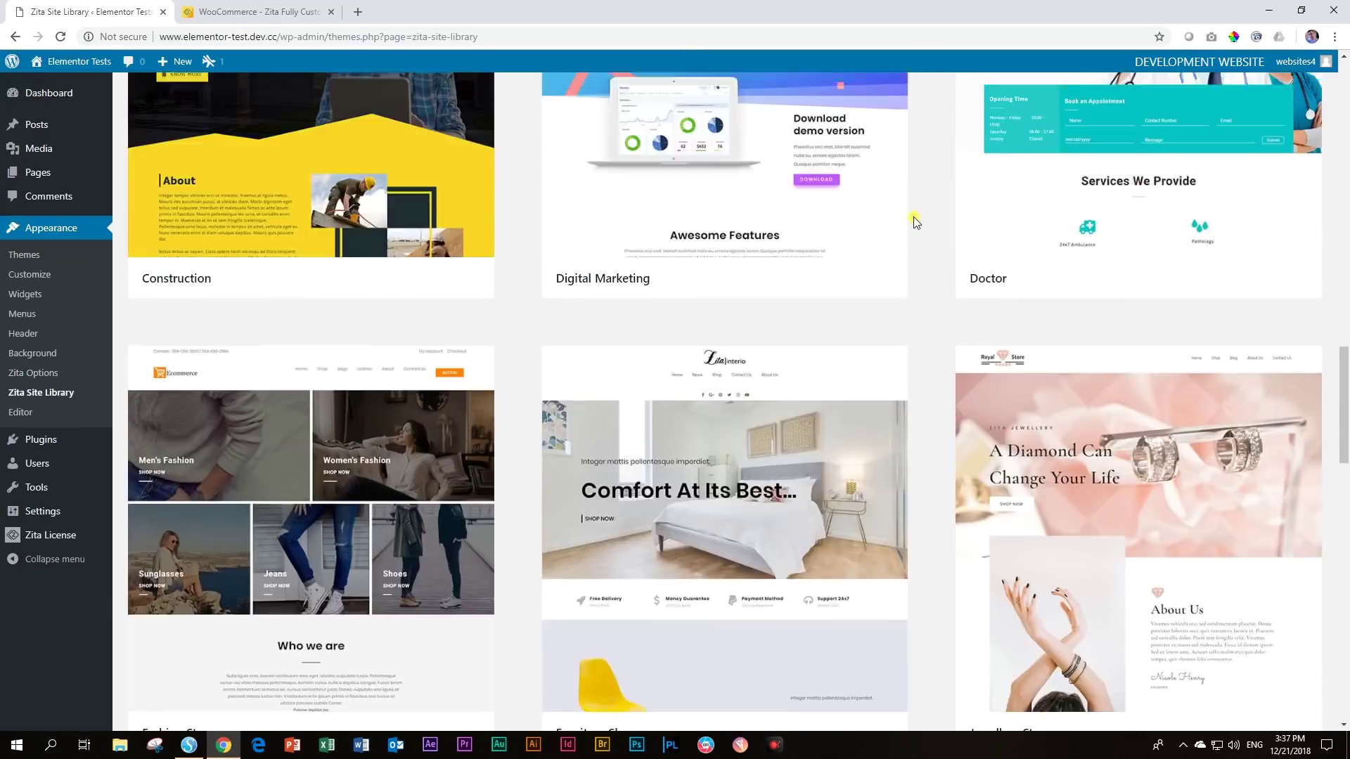
pyautogui.scroll(20, 913, 216)
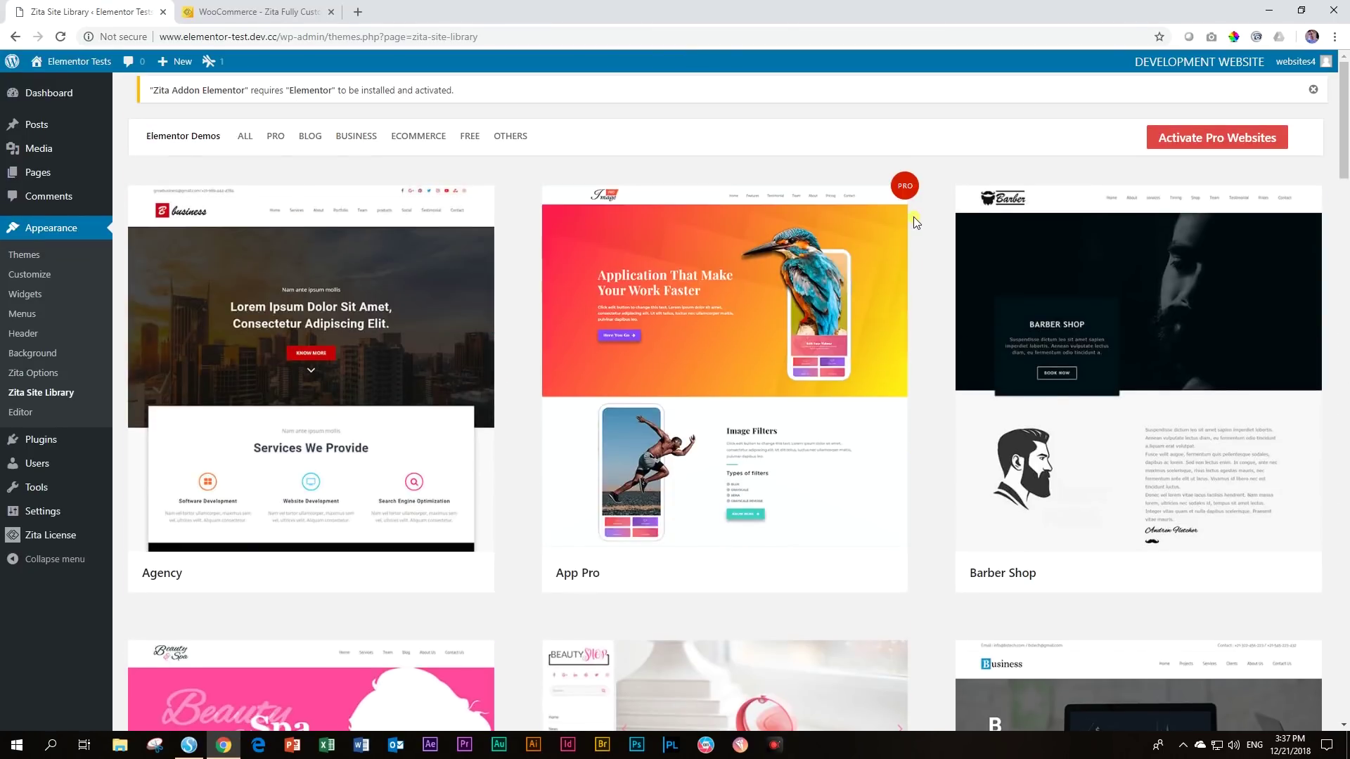
pyautogui.moveTo(1133, 365)
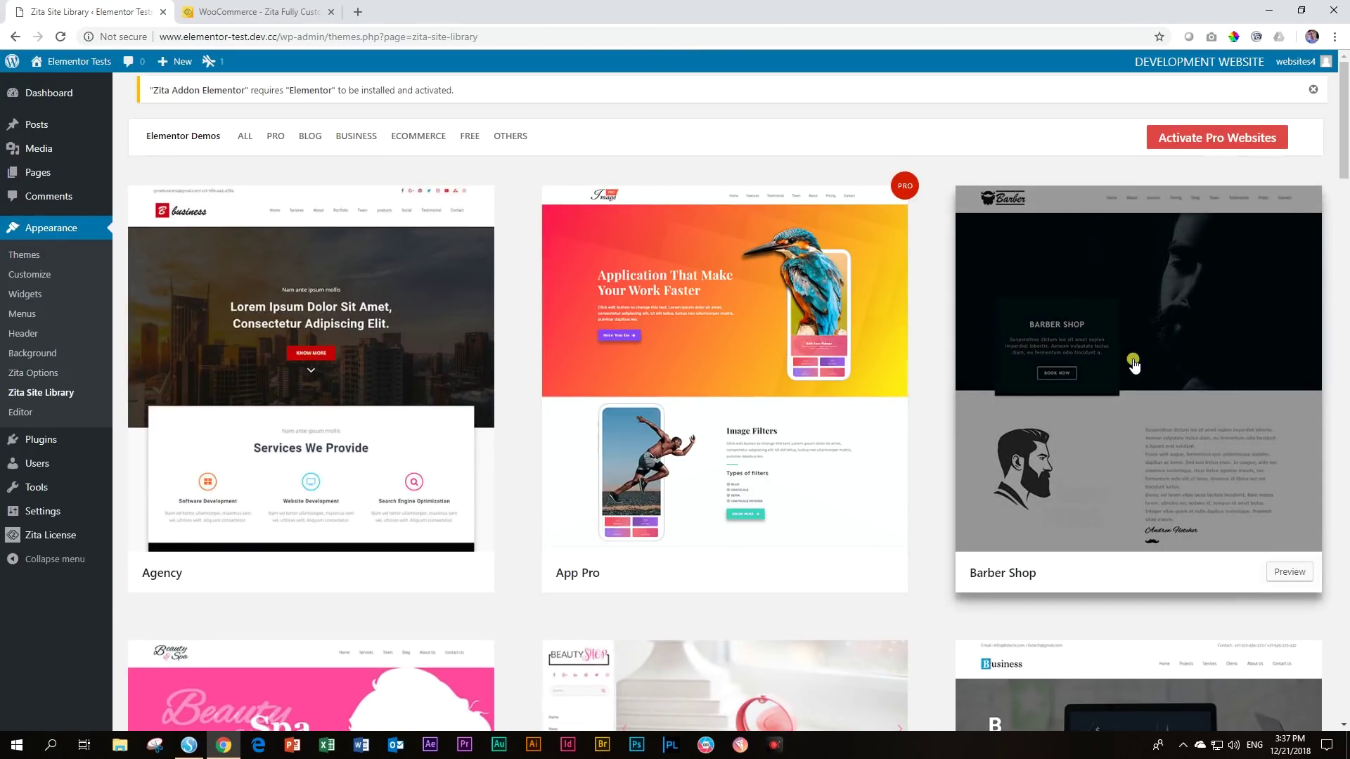
pyautogui.click(1133, 365)
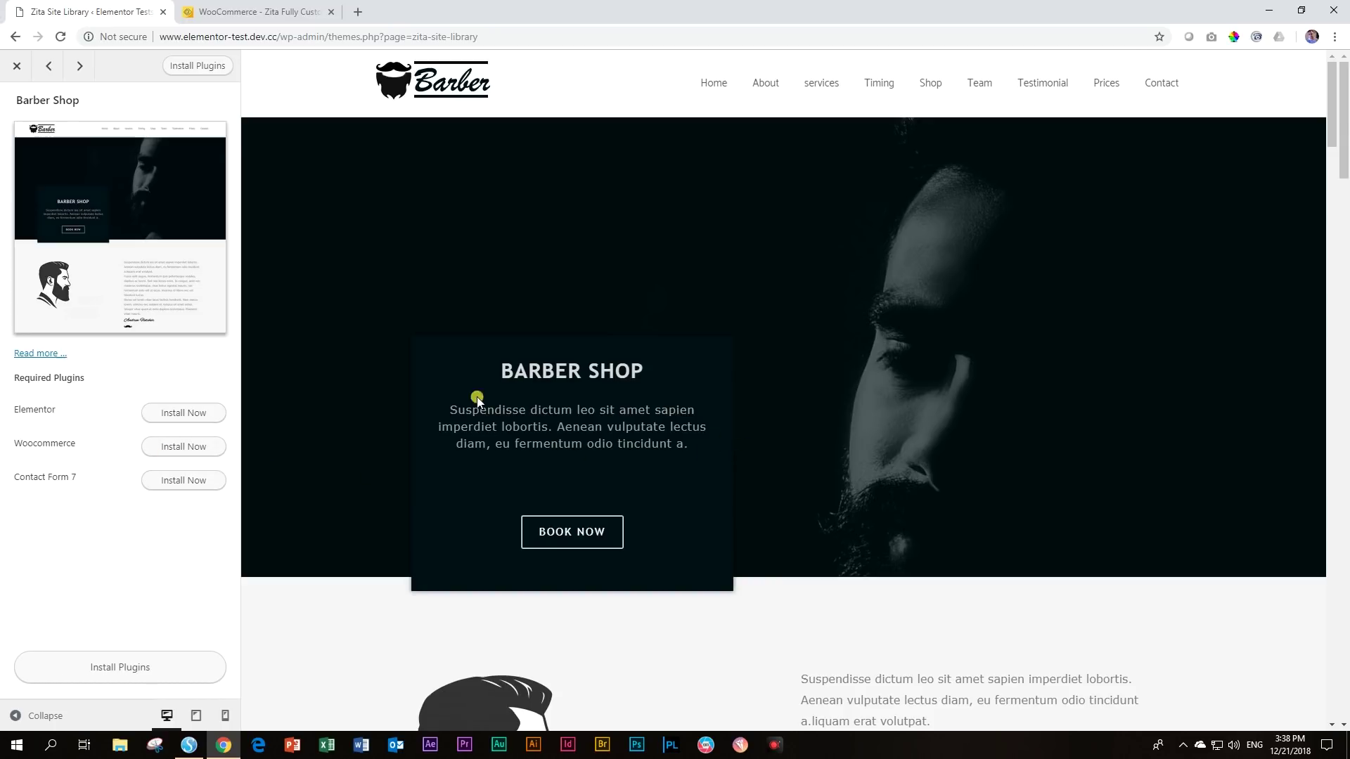
# Install the Barber Shop demo's required plugins: Elementor, WooCommerce and Contact Form 7.
pyautogui.click(190, 68)
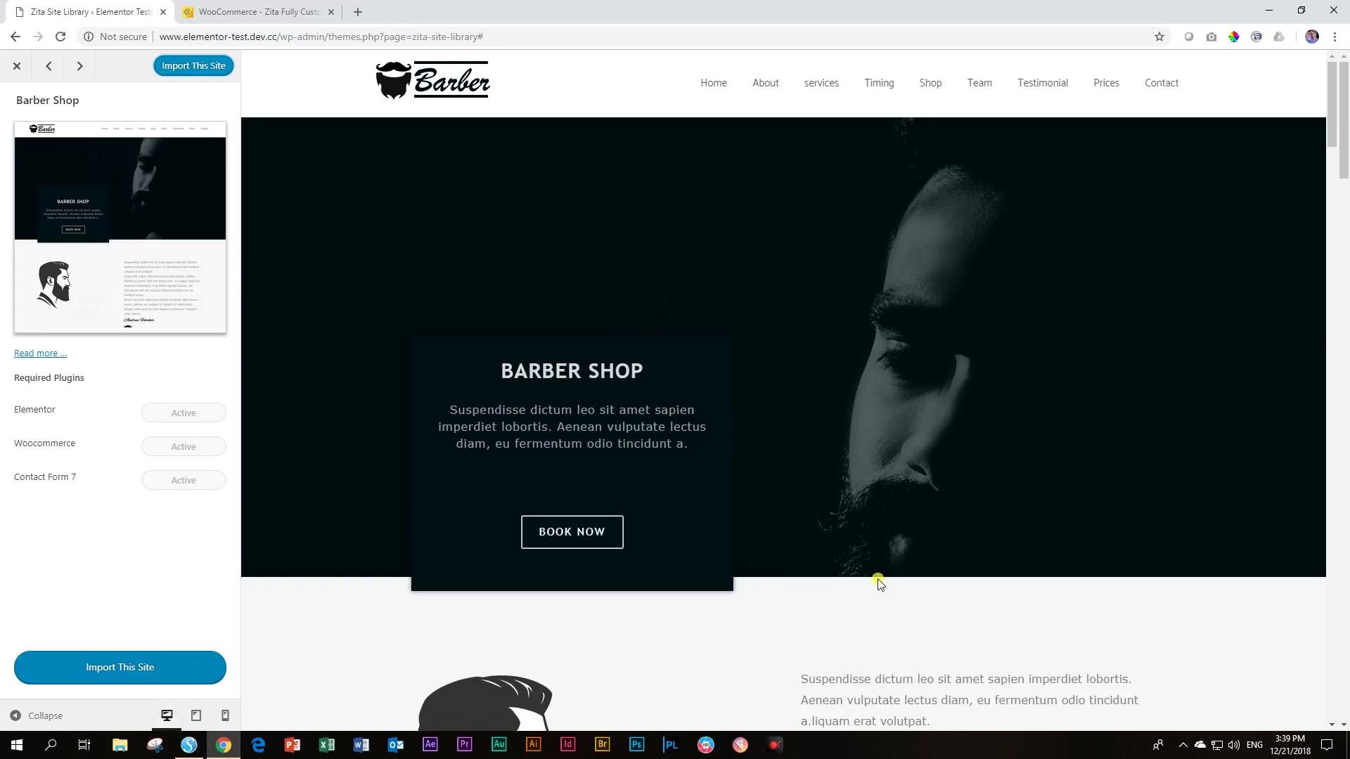
pyautogui.scroll(-10, 879, 582)
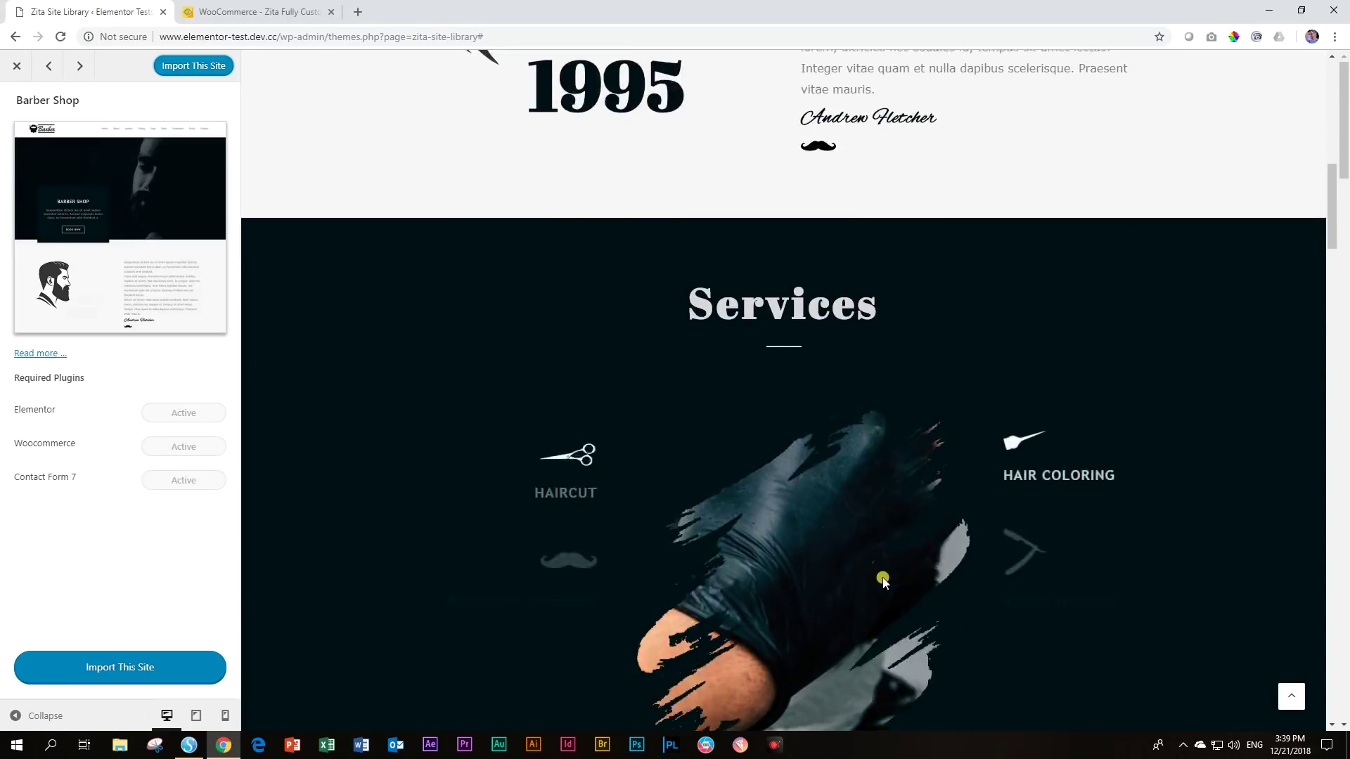
pyautogui.scroll(-12, 883, 581)
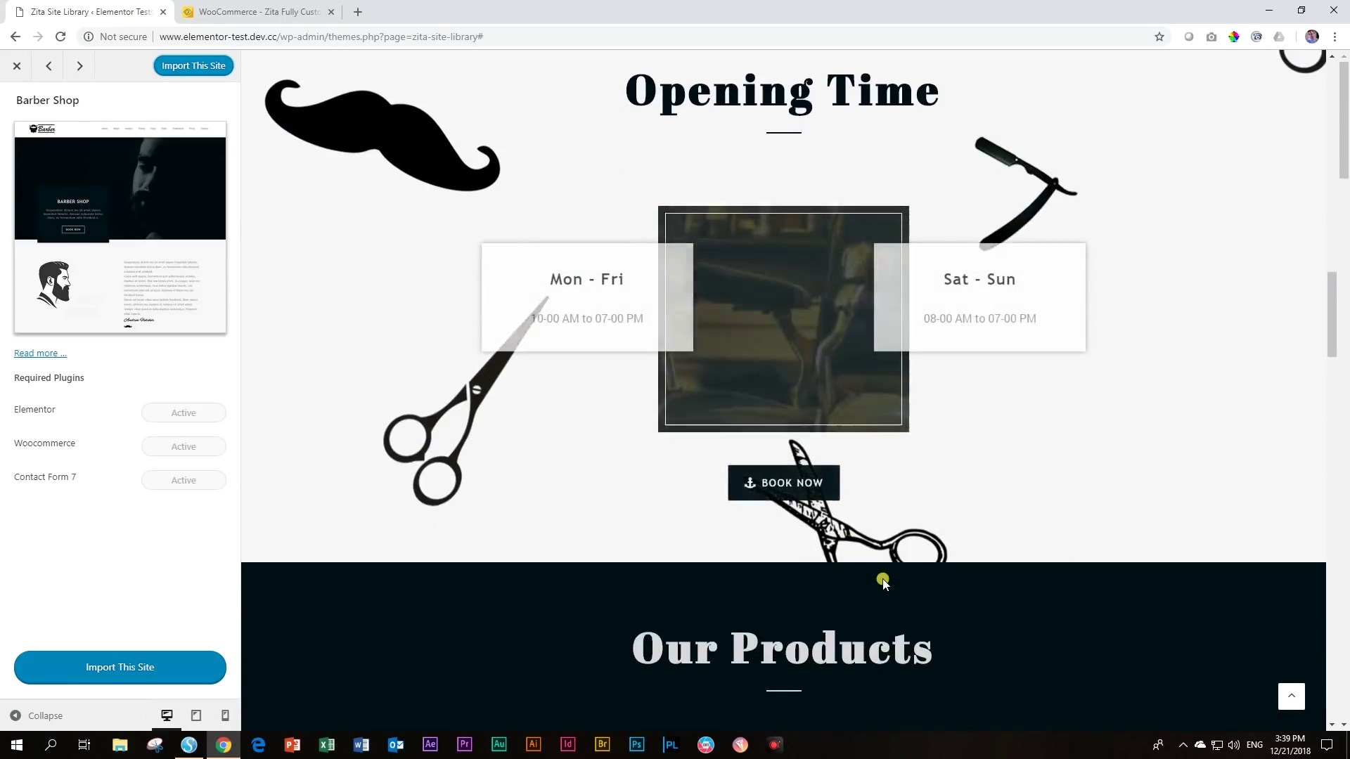
pyautogui.scroll(-12, 883, 579)
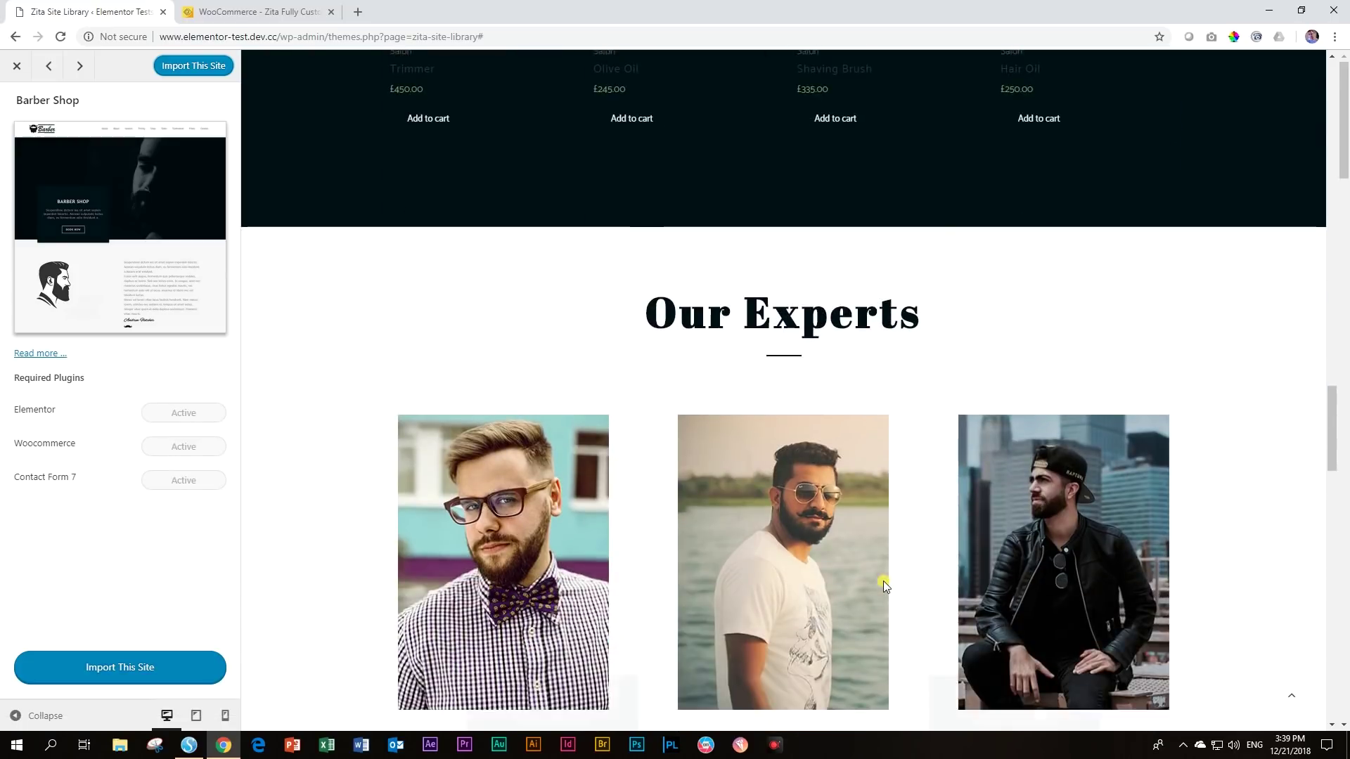
pyautogui.scroll(-12, 884, 581)
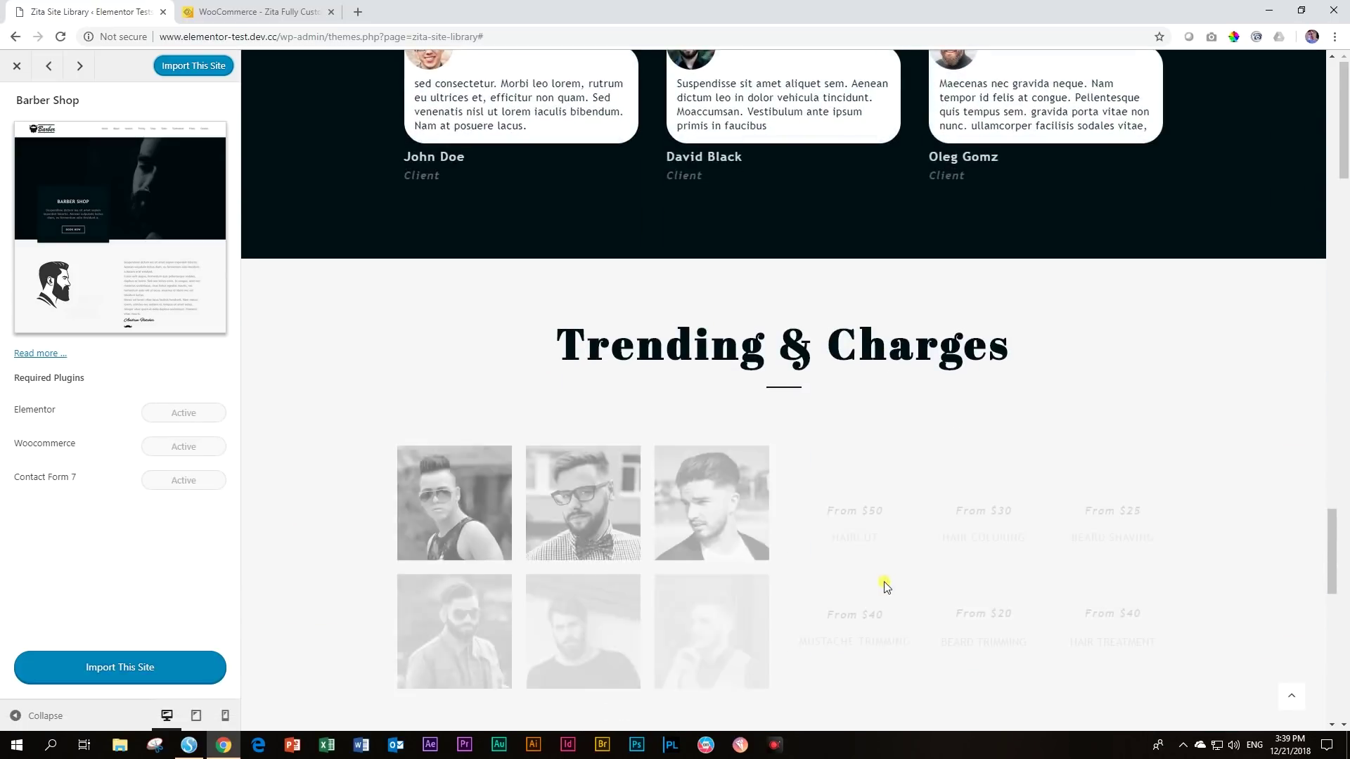
pyautogui.scroll(-9, 884, 581)
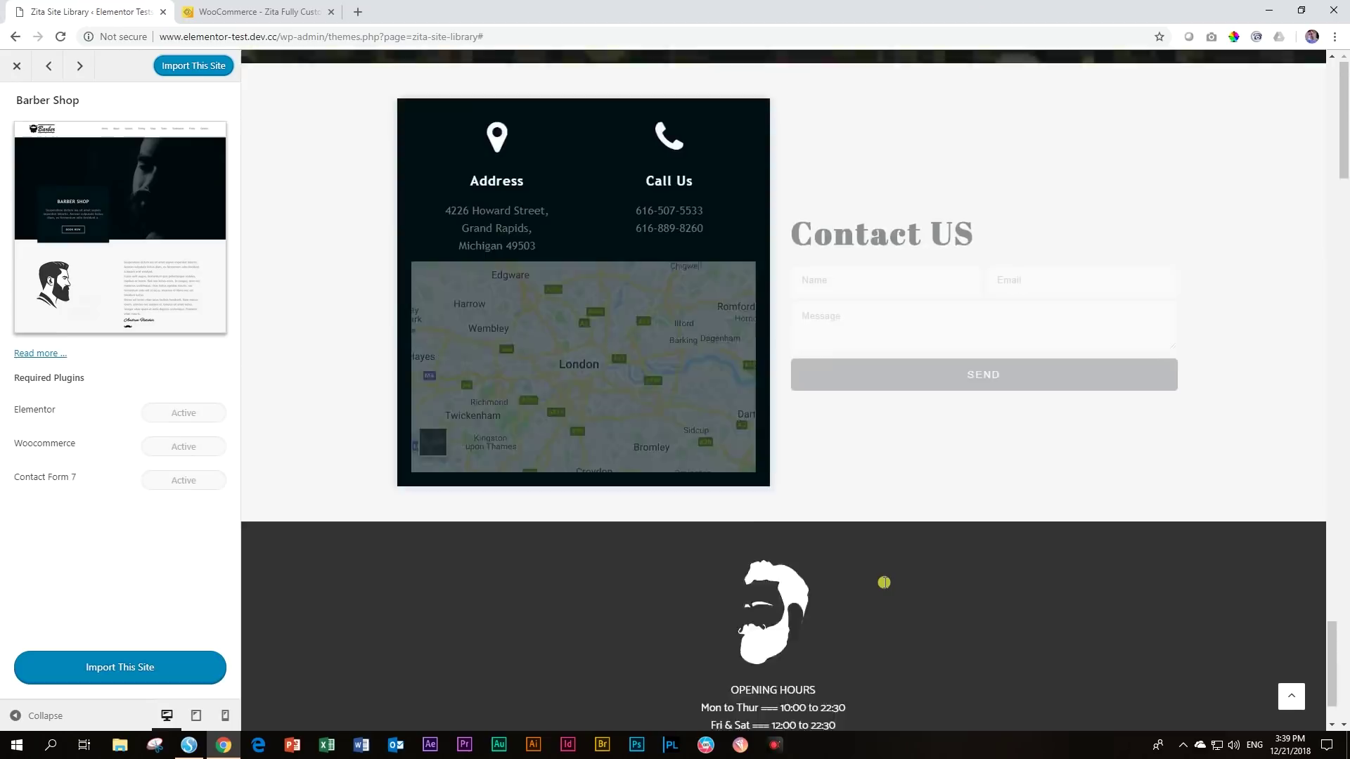
pyautogui.scroll(-1, 884, 582)
pyautogui.scroll(8, 888, 583)
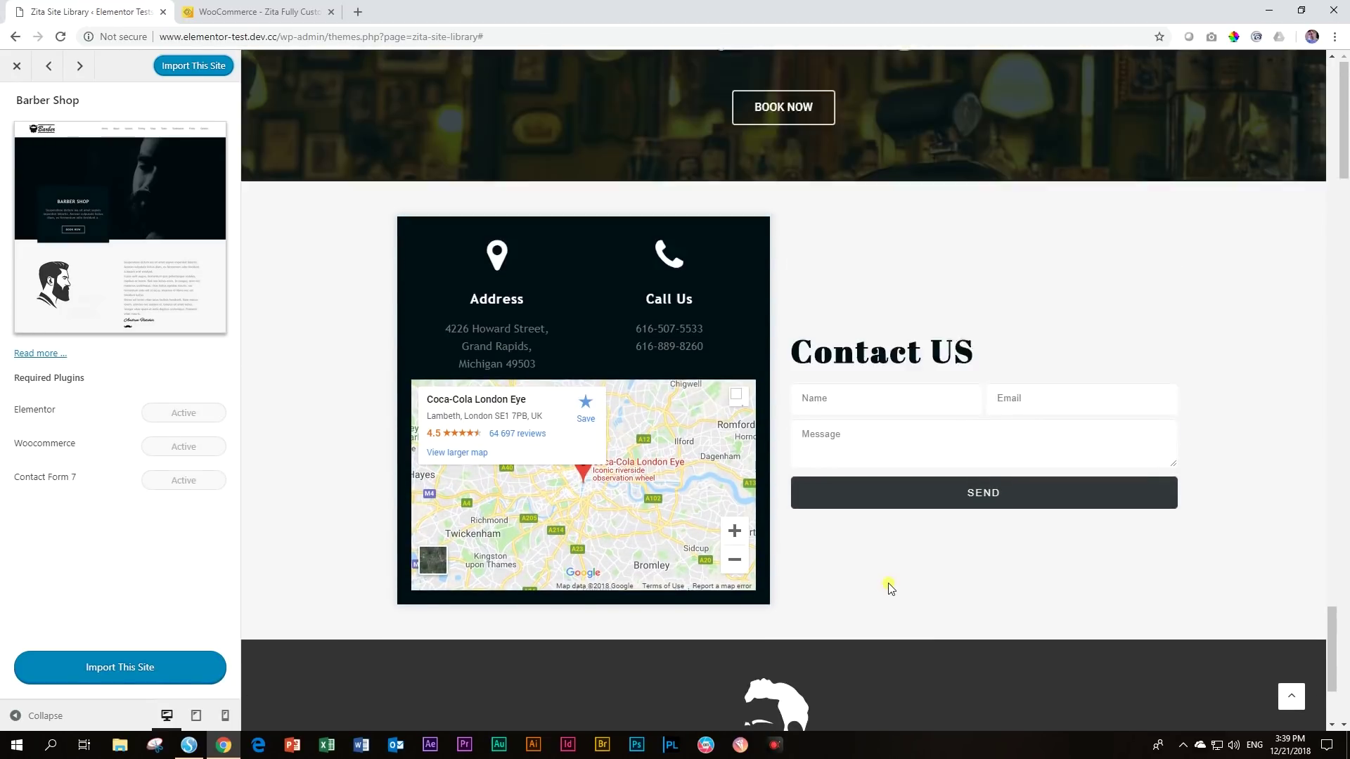
pyautogui.scroll(18, 888, 584)
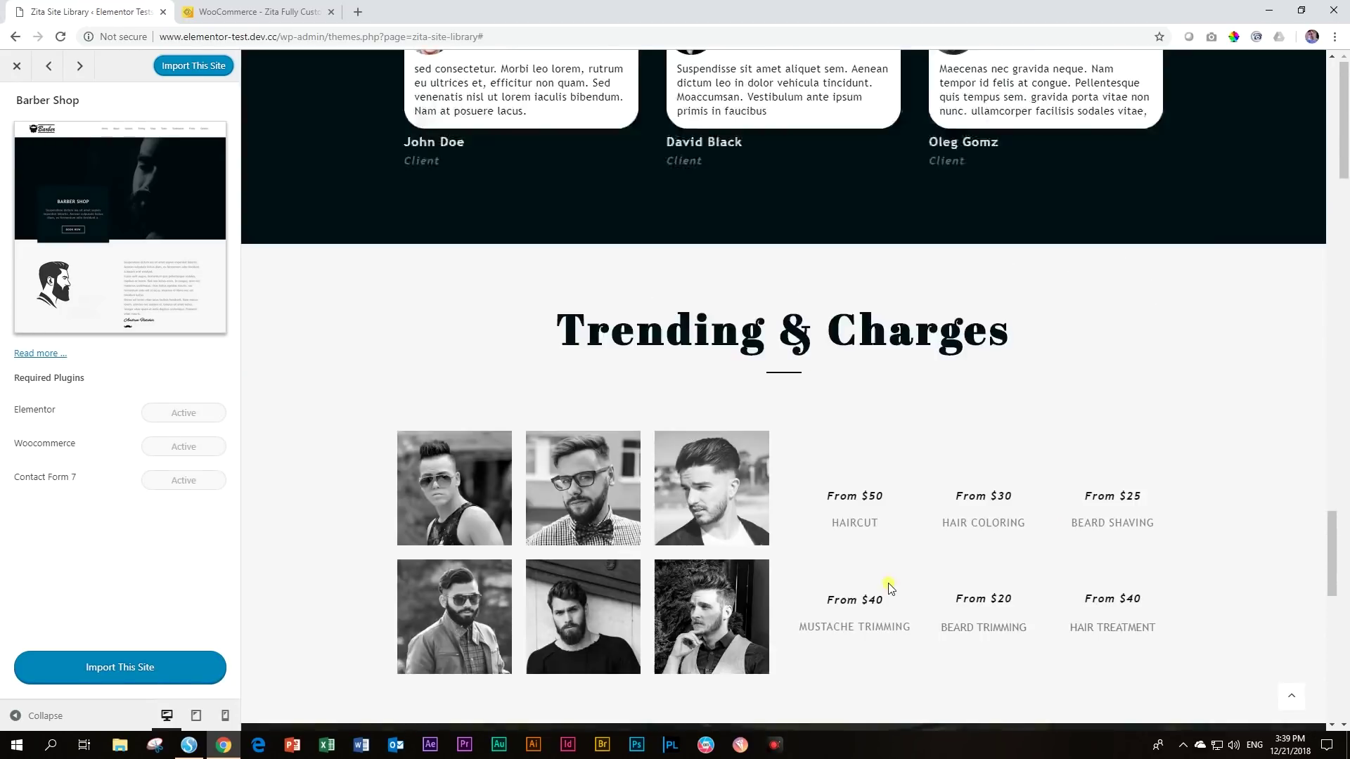
pyautogui.scroll(20, 888, 584)
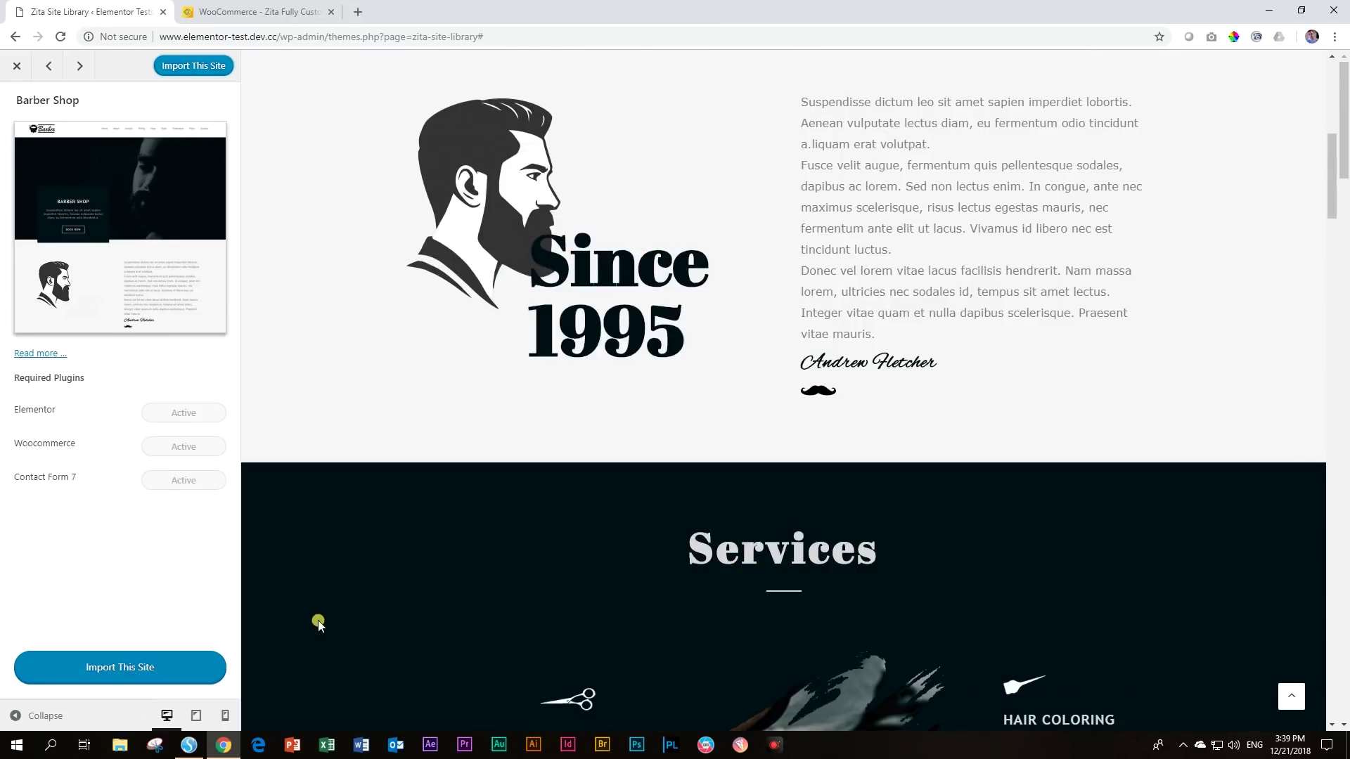
pyautogui.click(190, 675)
# Confirm the Barber Shop import and scroll through the imported home page.
pyautogui.click(743, 237)
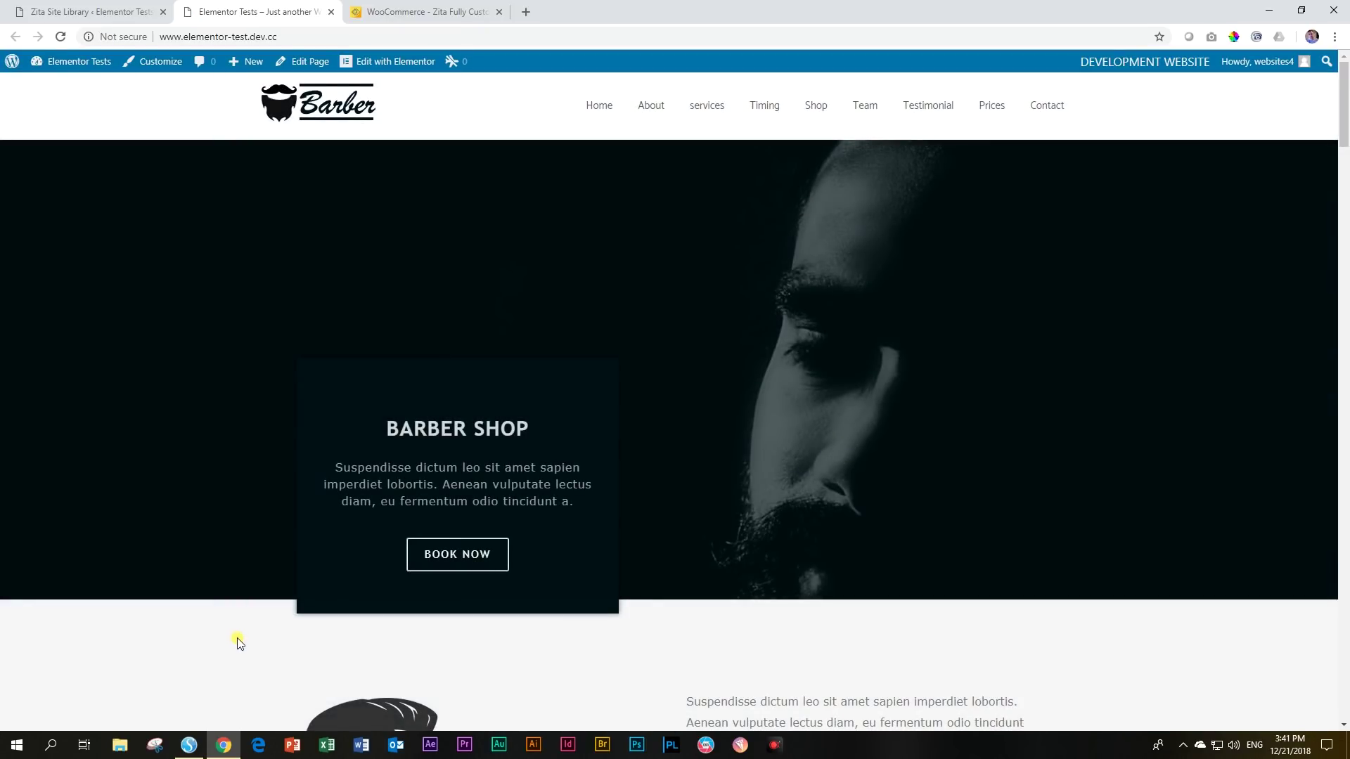
pyautogui.scroll(-9, 272, 609)
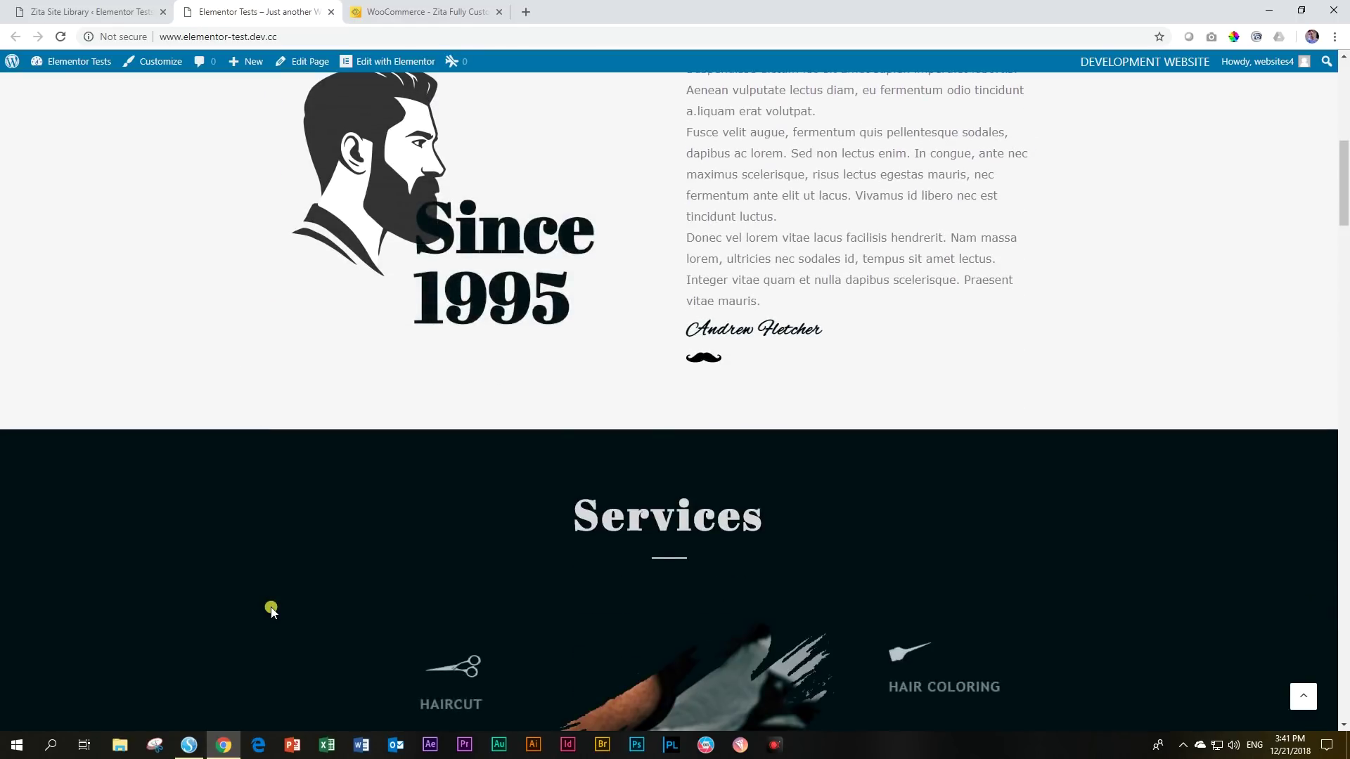
pyautogui.scroll(-4, 272, 608)
pyautogui.scroll(-6, 273, 609)
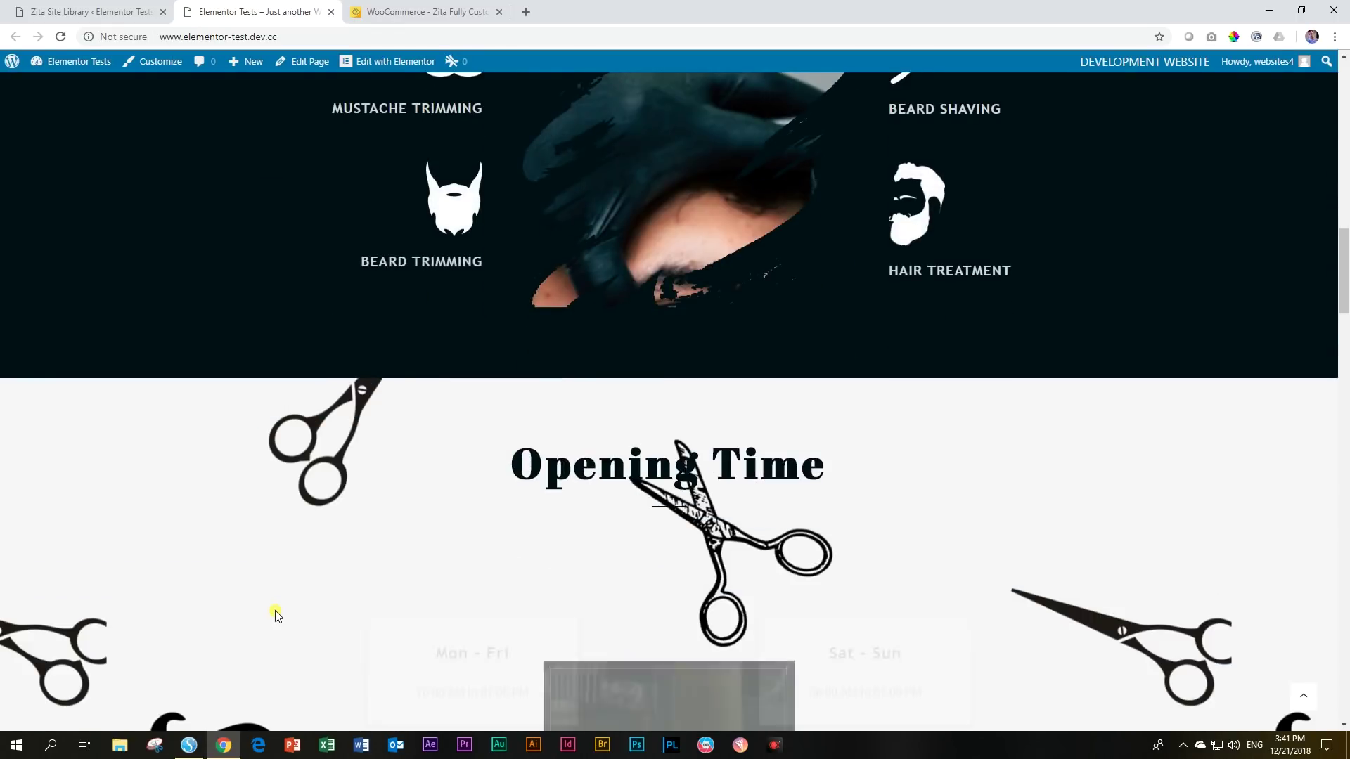
pyautogui.scroll(-5, 275, 610)
pyautogui.scroll(-16, 276, 612)
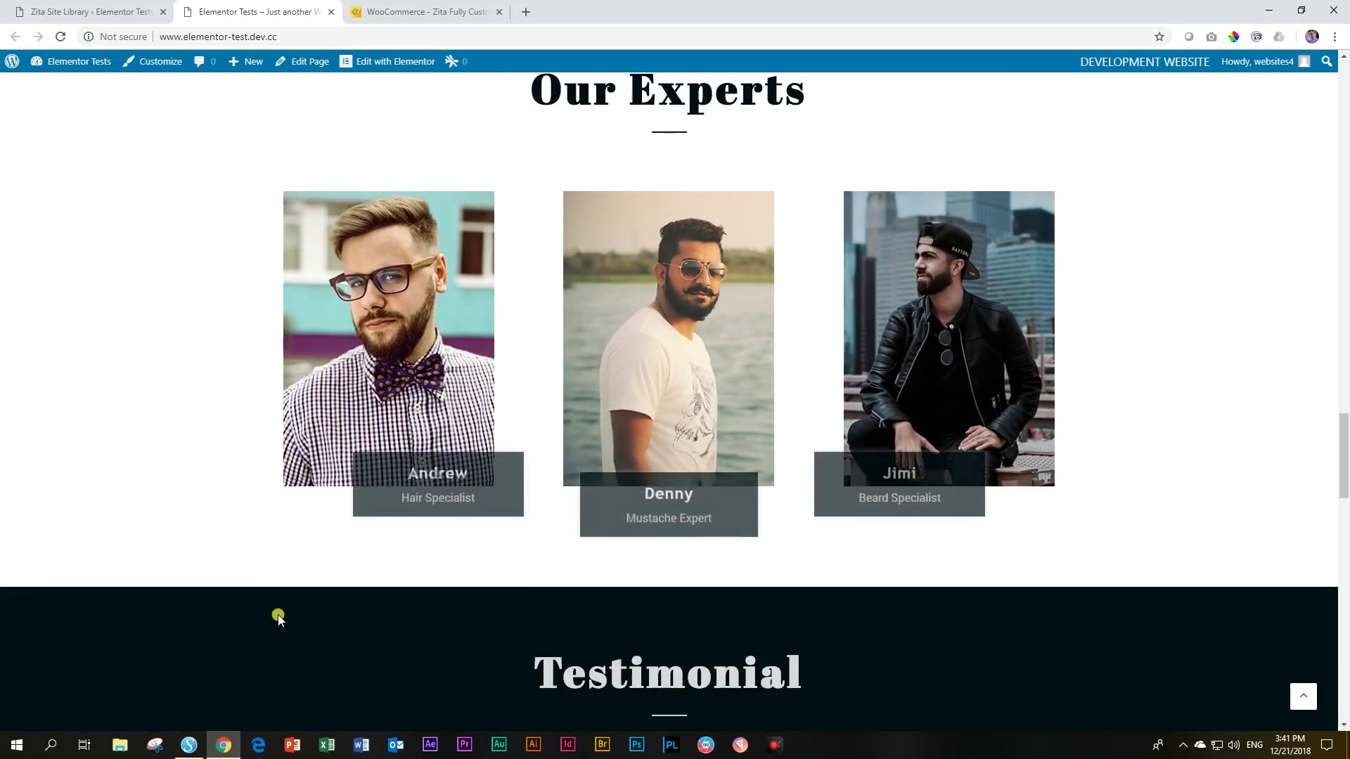
pyautogui.scroll(-12, 277, 614)
pyautogui.scroll(-9, 279, 618)
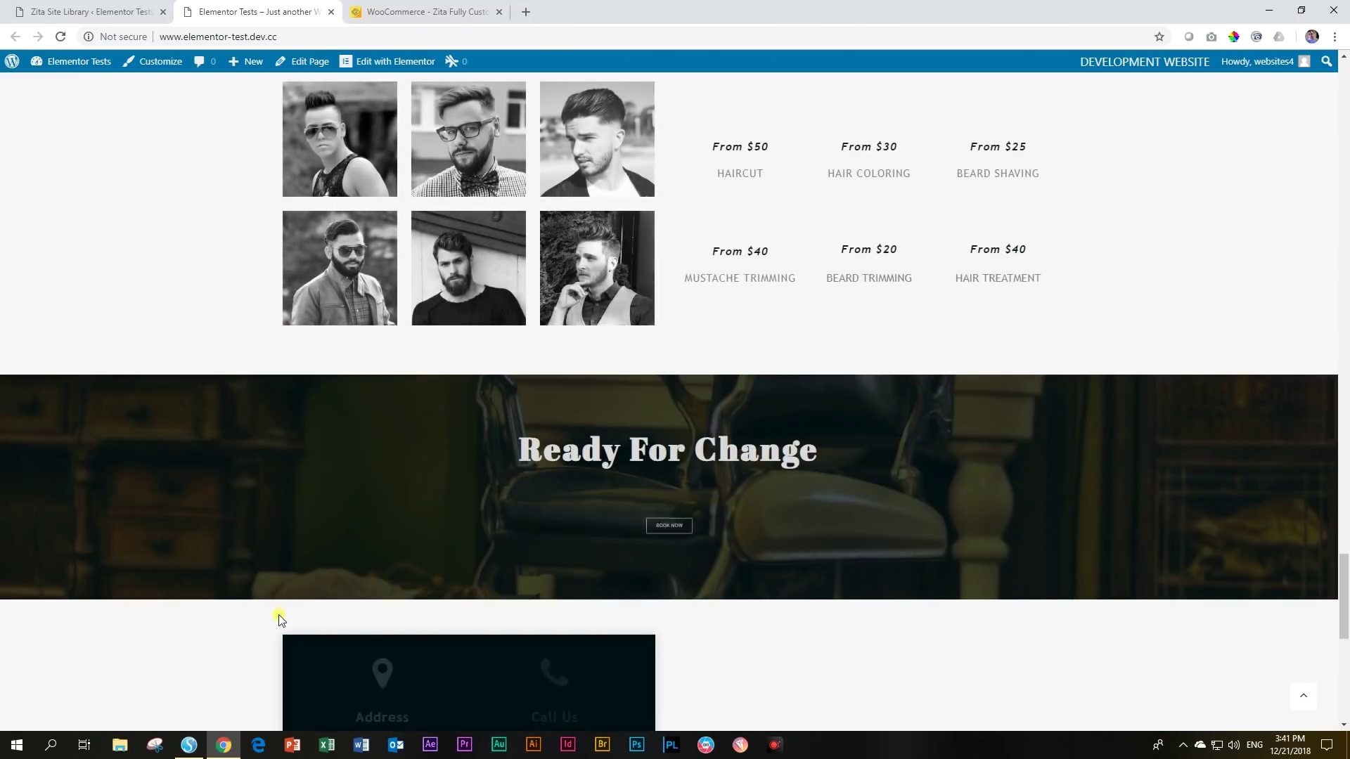
pyautogui.scroll(-2, 283, 619)
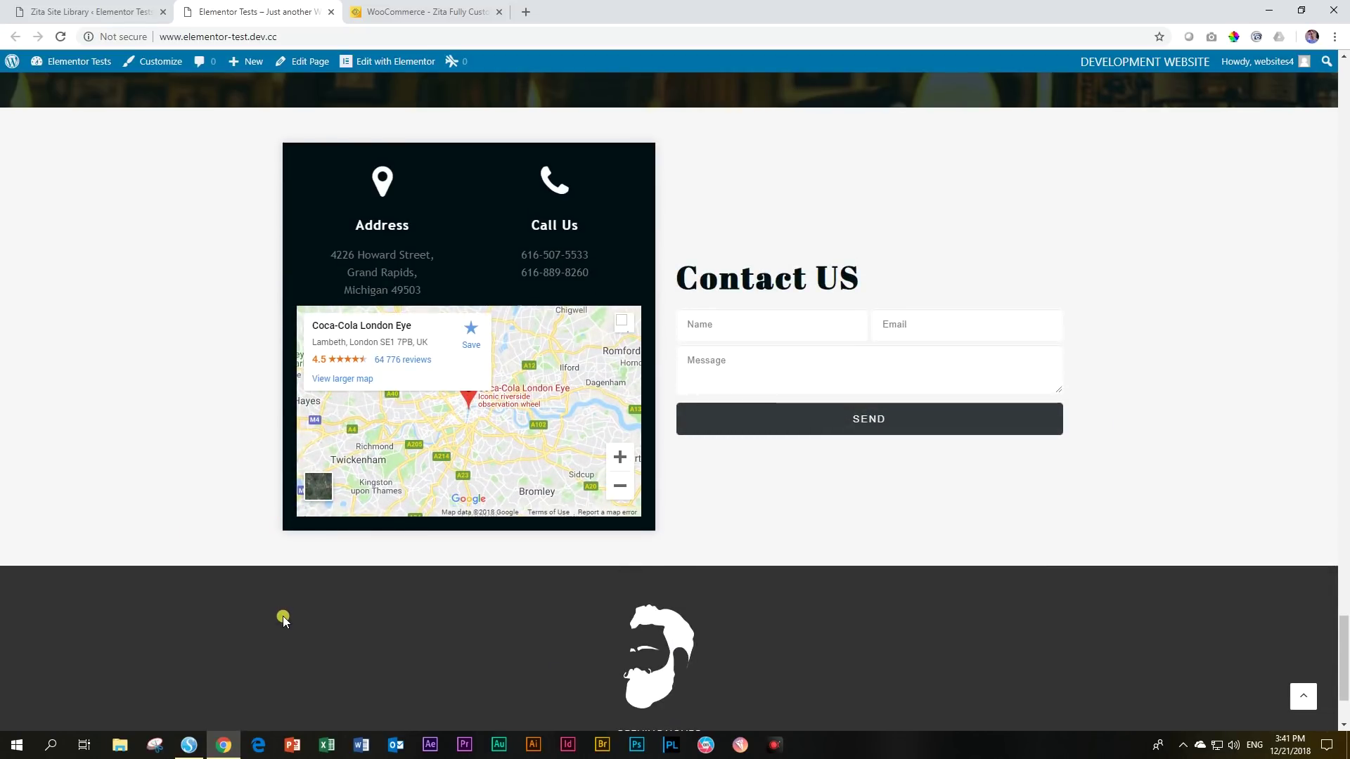
# Jump to the Opening Time section via Timing, then return to the site library admin tab.
pyautogui.scroll(20, 283, 618)
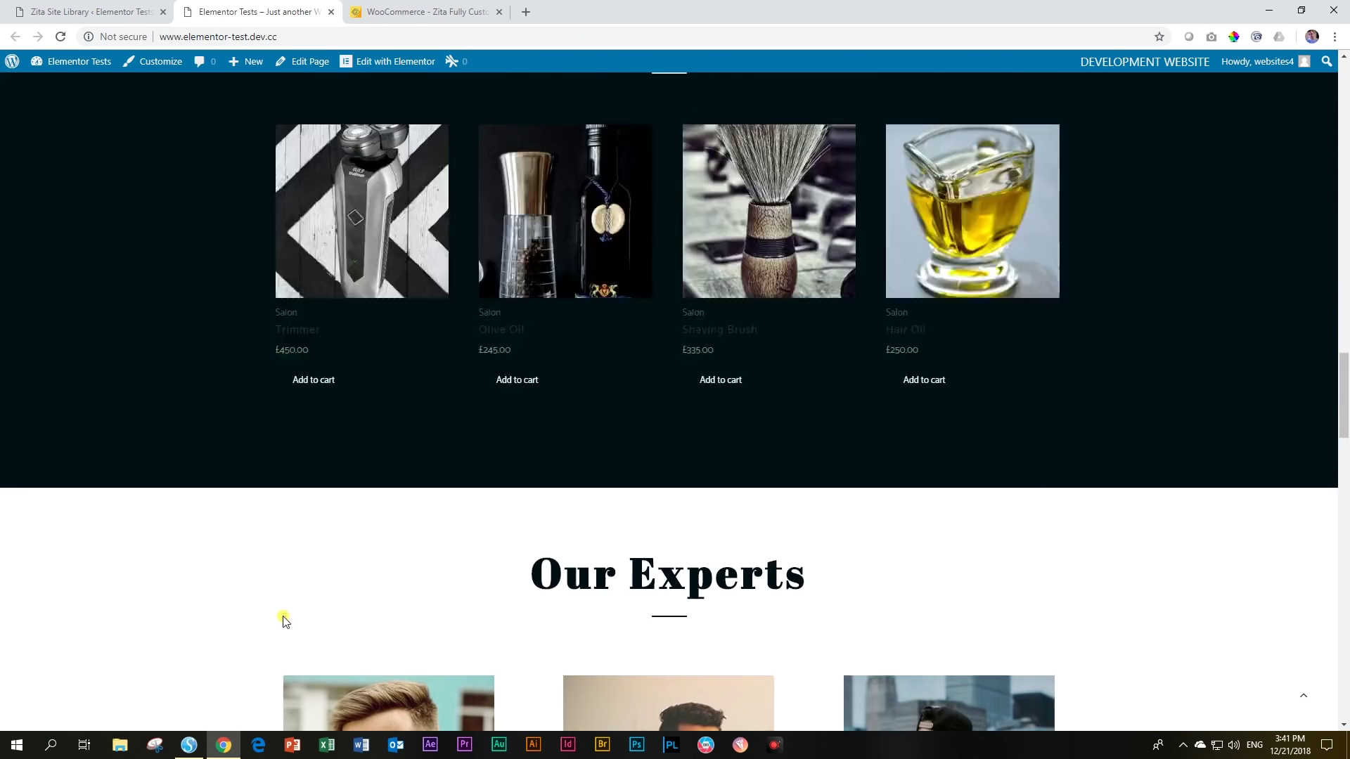
pyautogui.scroll(20, 283, 619)
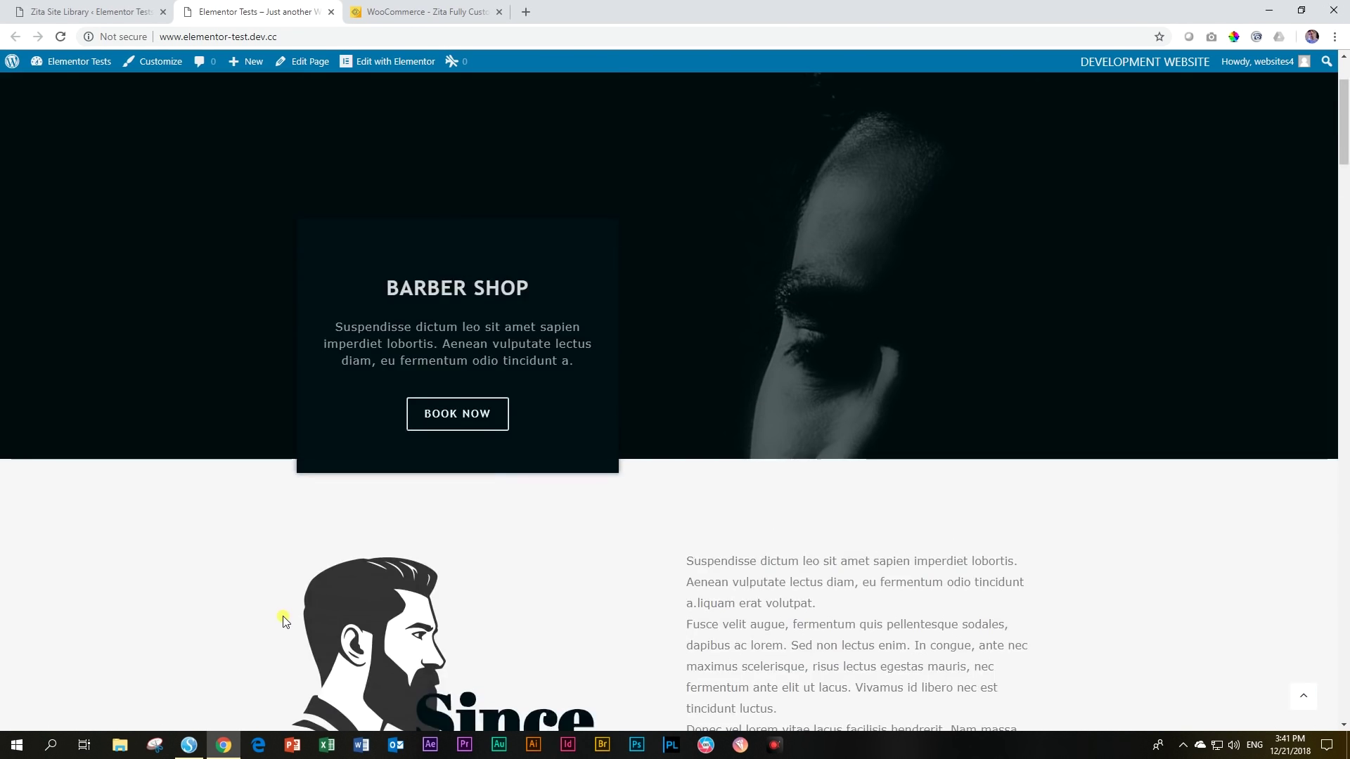
pyautogui.scroll(2, 283, 616)
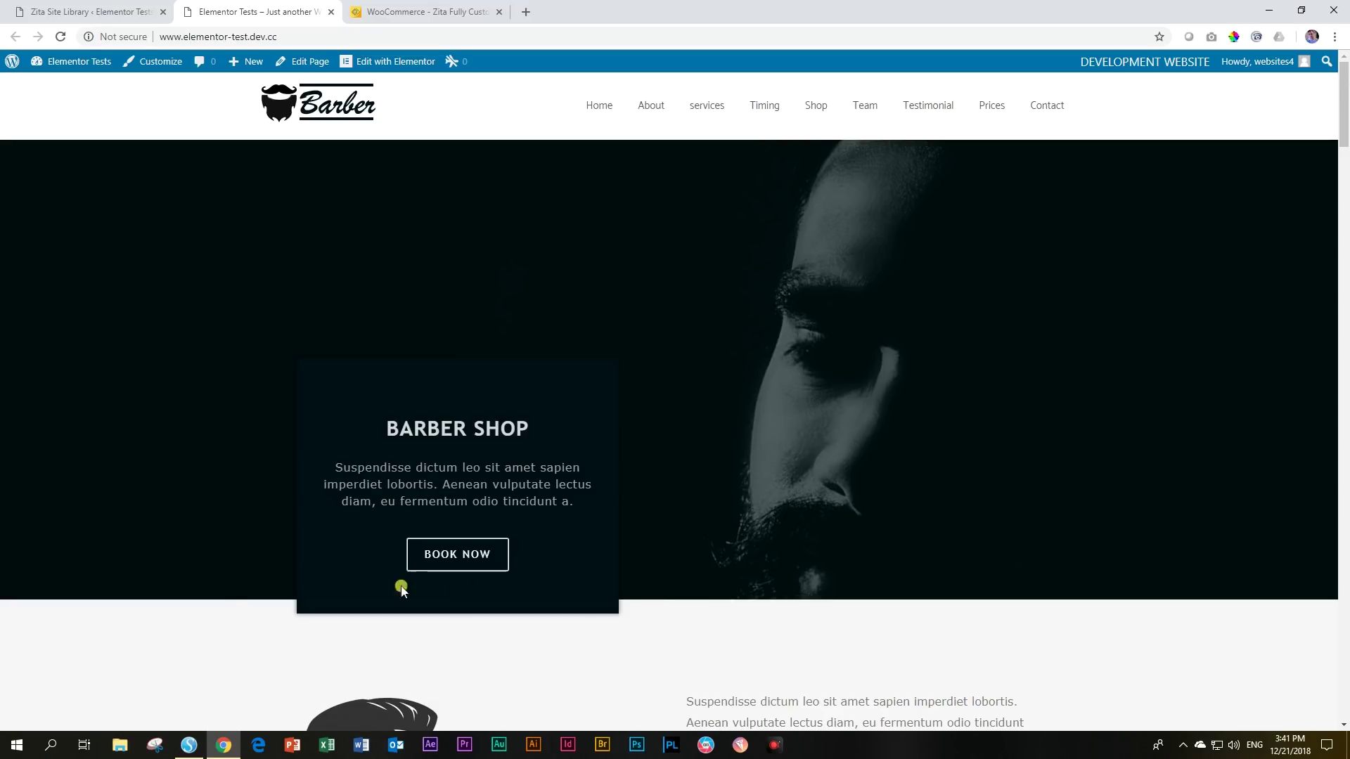
pyautogui.click(762, 110)
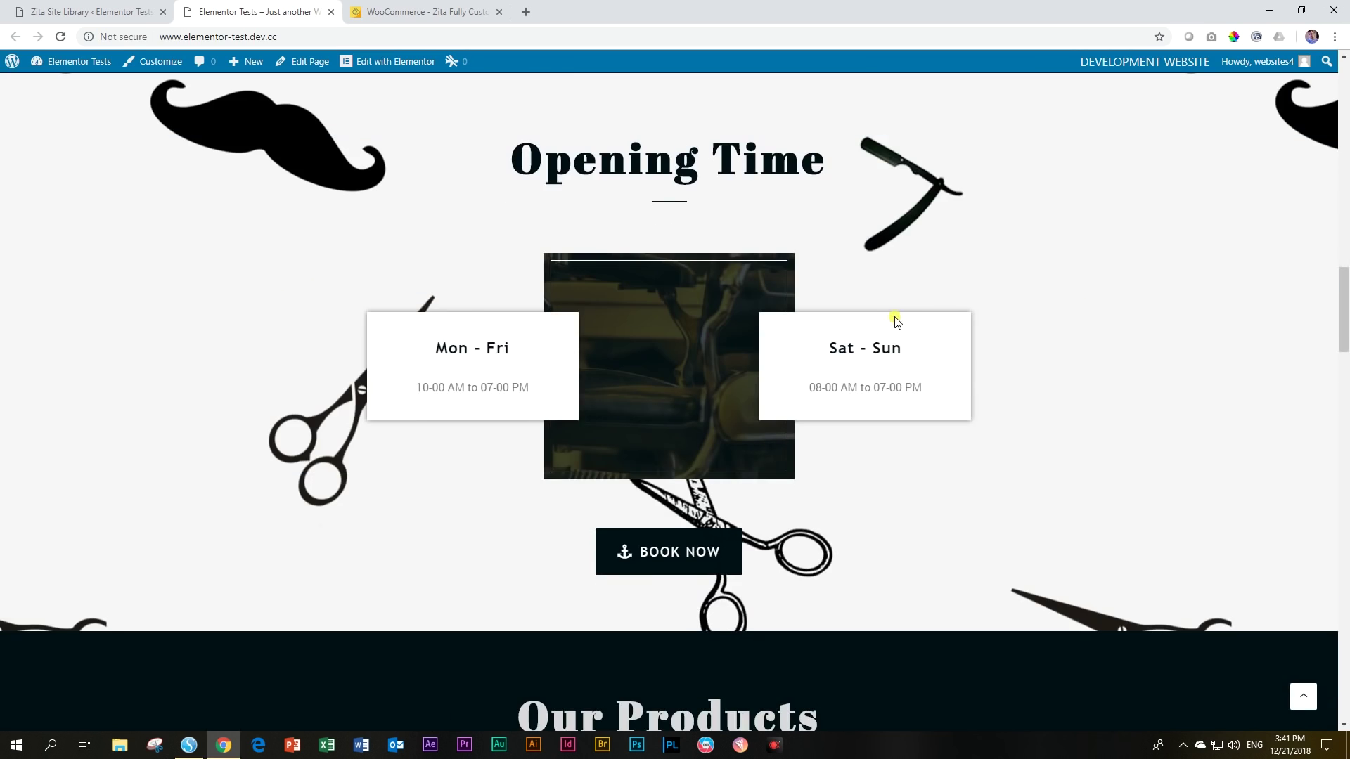
pyautogui.scroll(-10, 896, 320)
pyautogui.scroll(8, 897, 334)
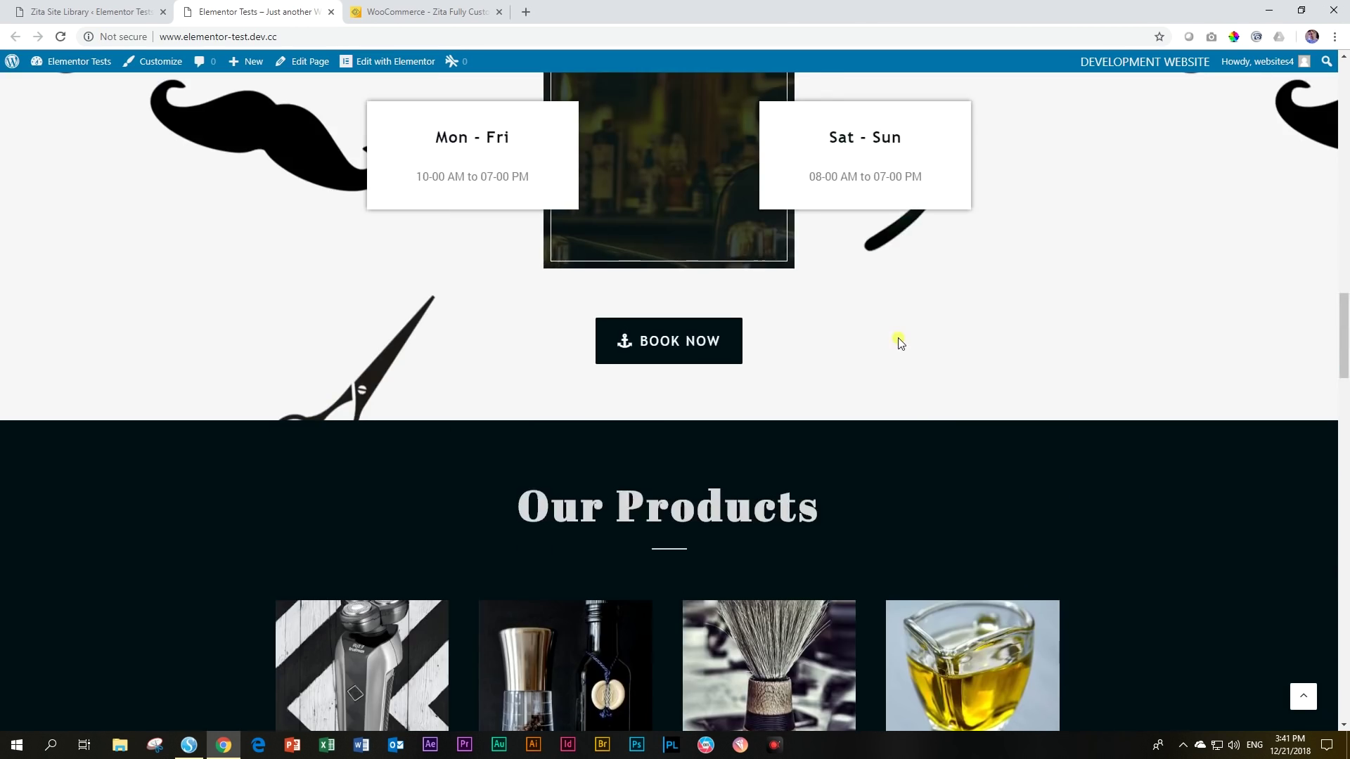
pyautogui.scroll(15, 897, 339)
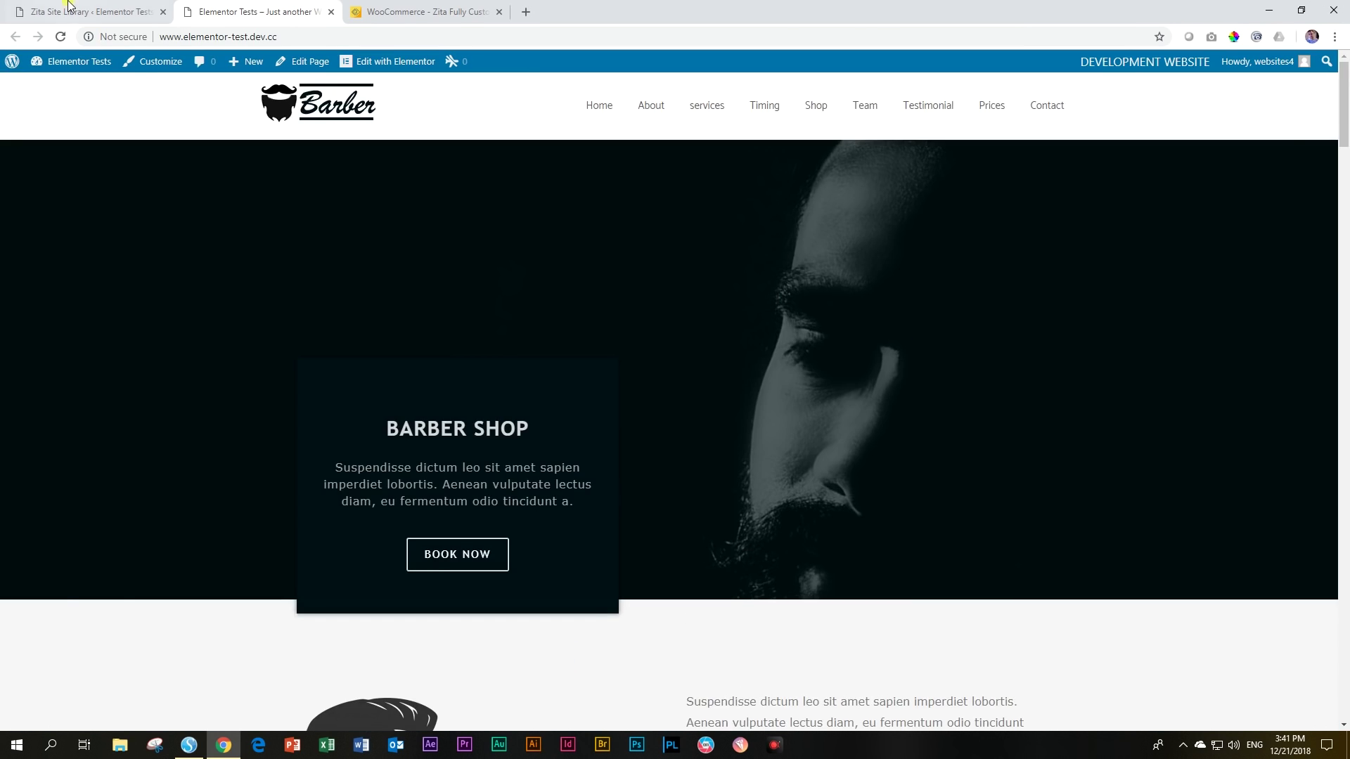
pyautogui.click(68, 6)
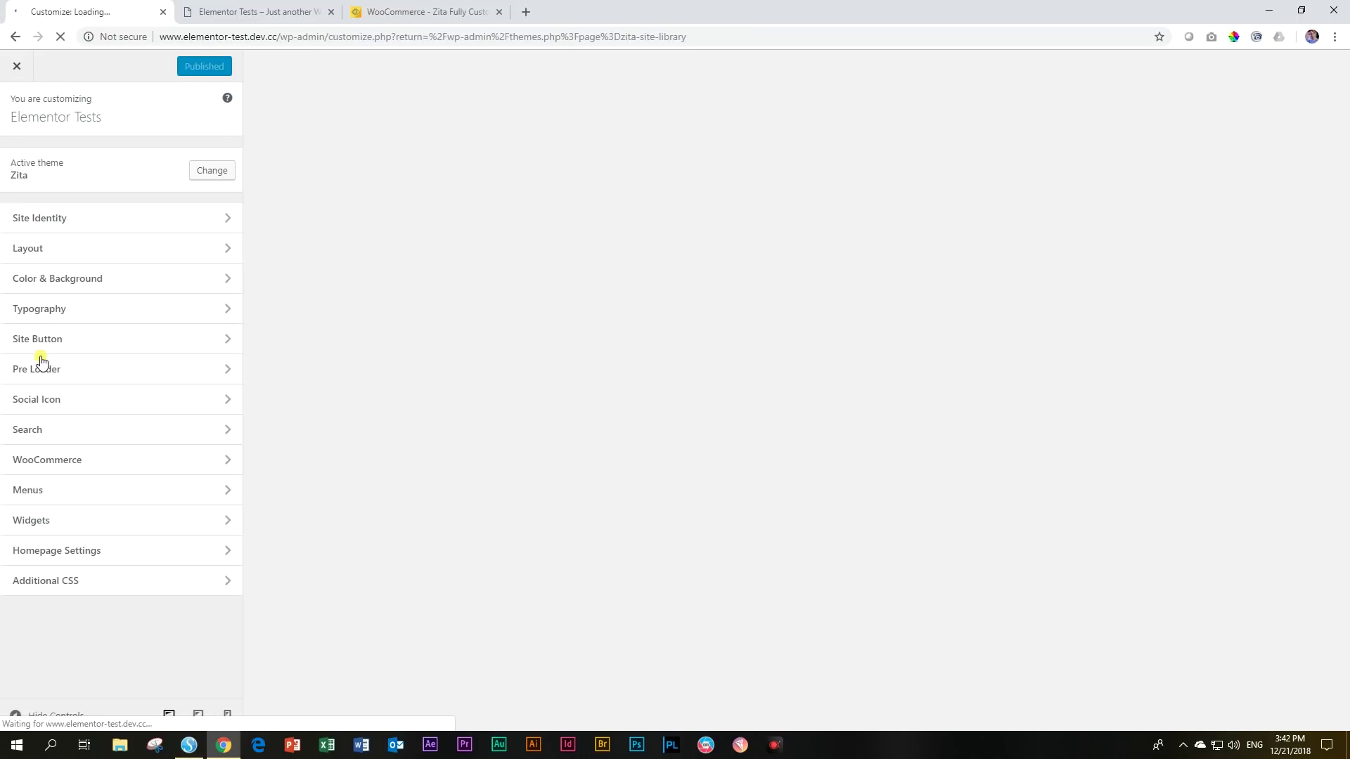
# Look through the Site Identity settings in the Customizer, then return to the section list.
pyautogui.click(45, 223)
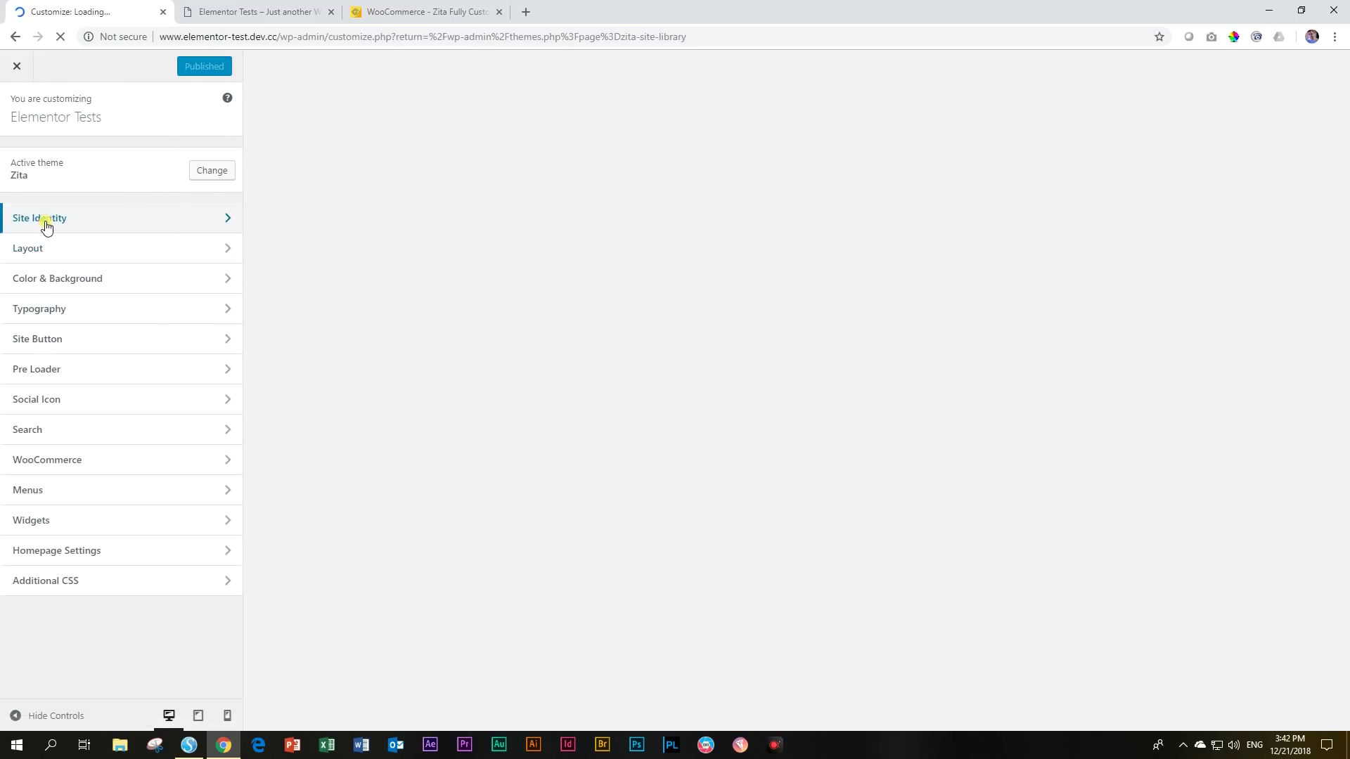
pyautogui.scroll(-2, 106, 405)
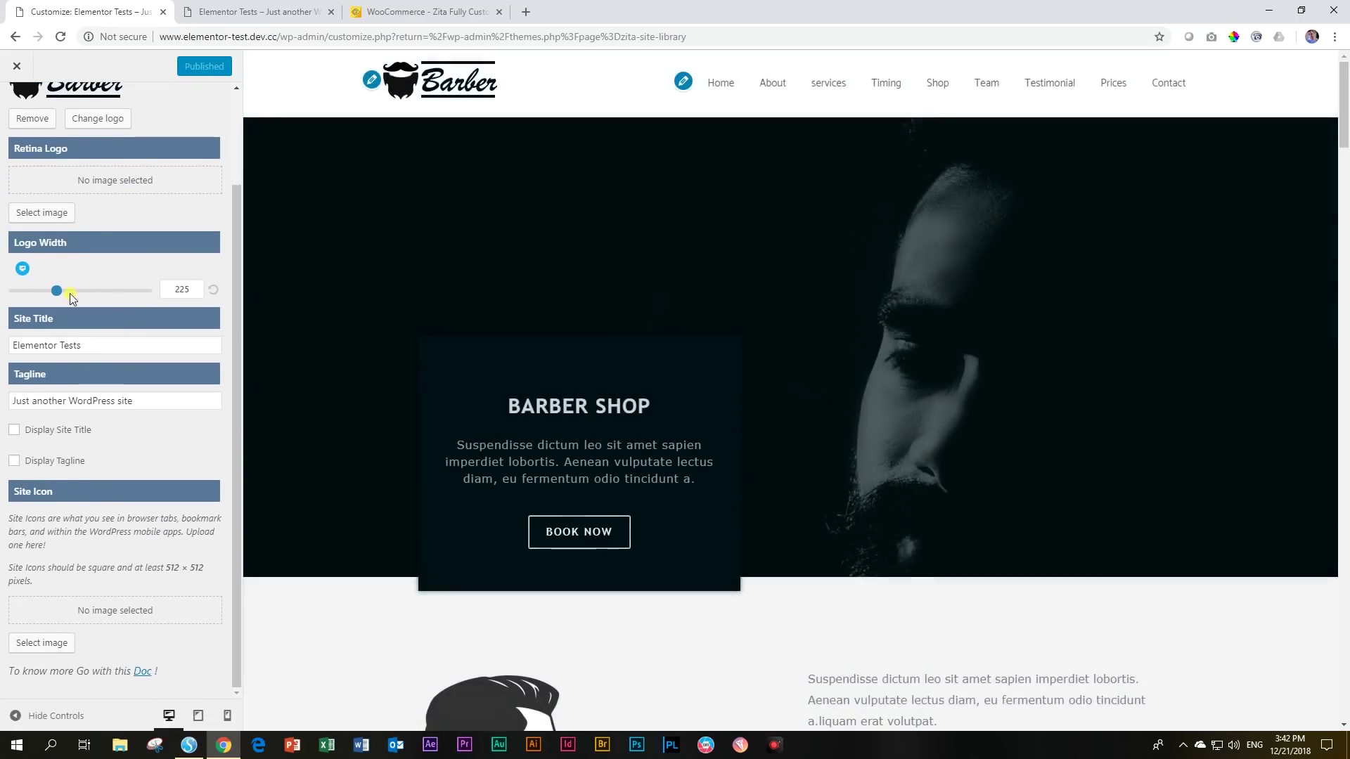
pyautogui.scroll(2, 112, 186)
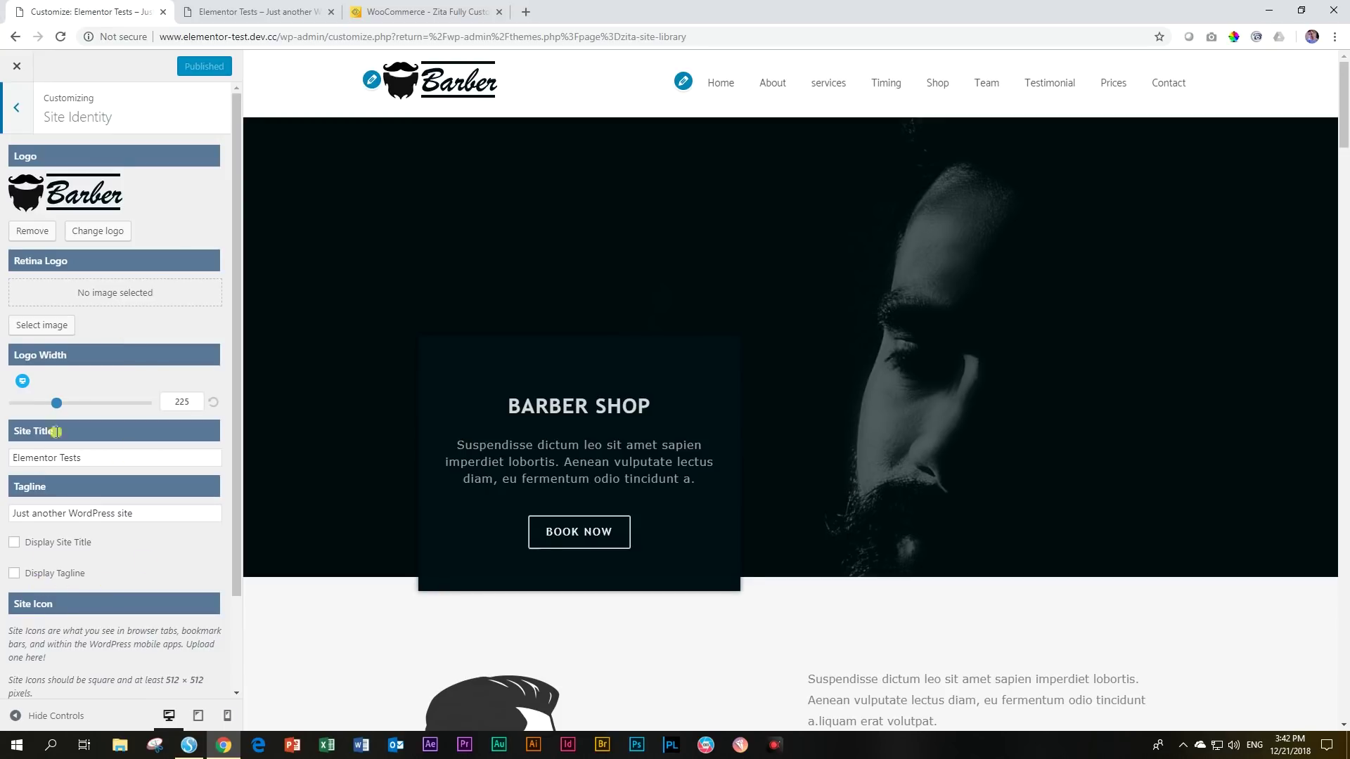
pyautogui.click(17, 107)
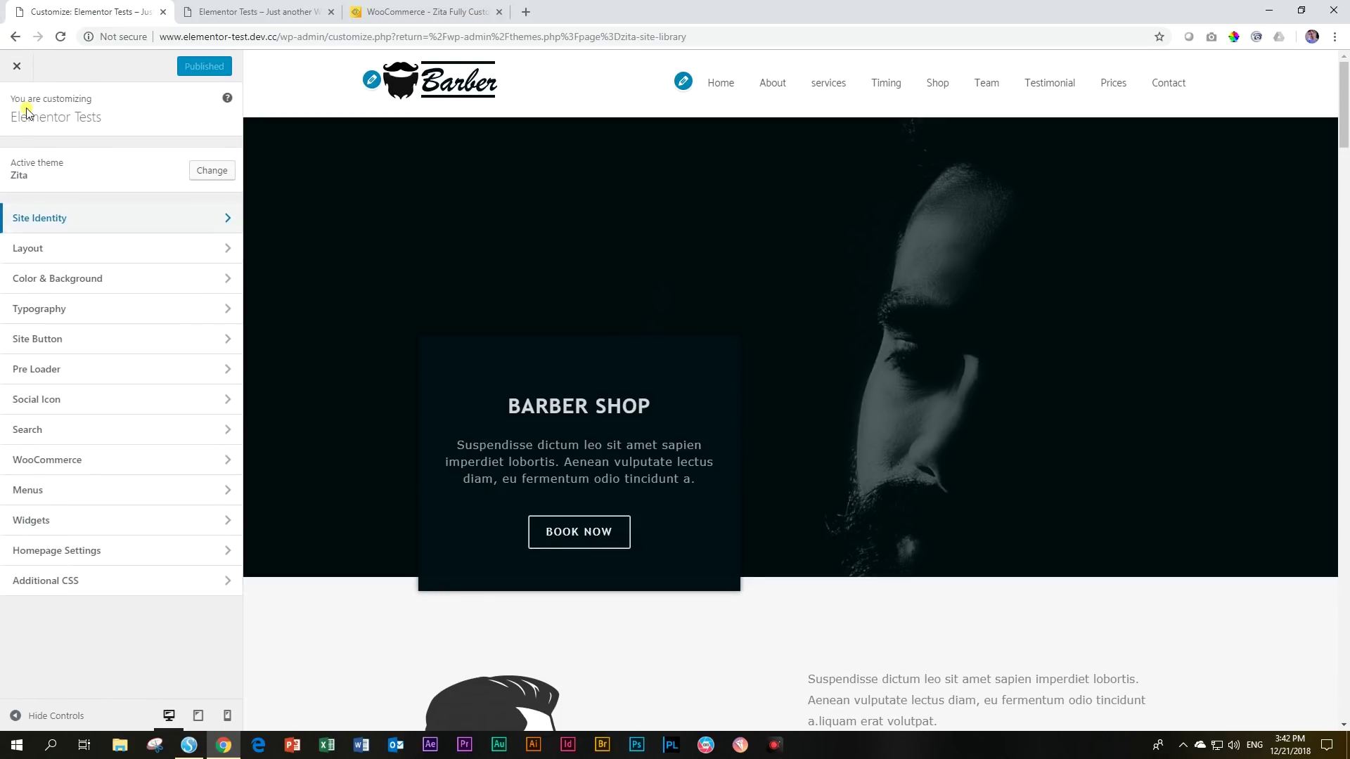
# Switch the Main Header to the third layout, with the menu left and the logo right.
pyautogui.click(53, 249)
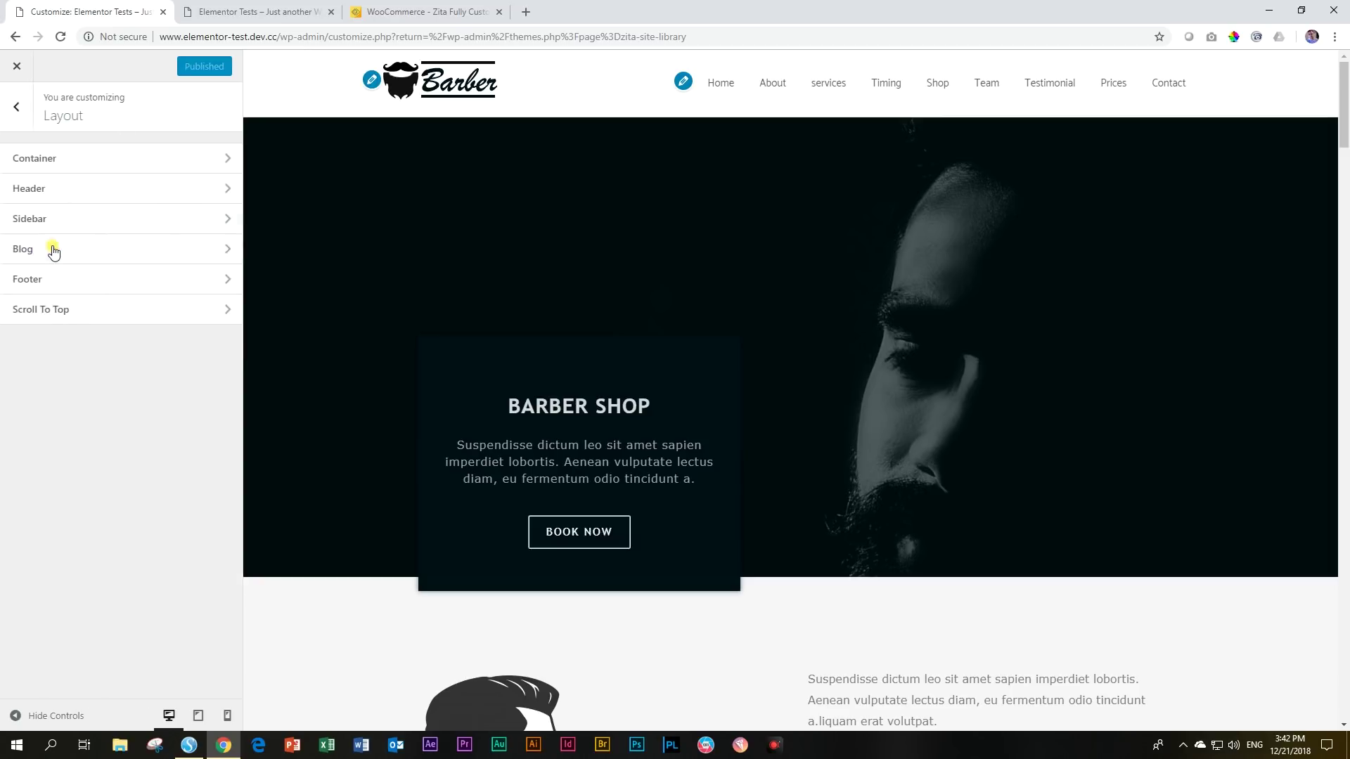
pyautogui.click(54, 189)
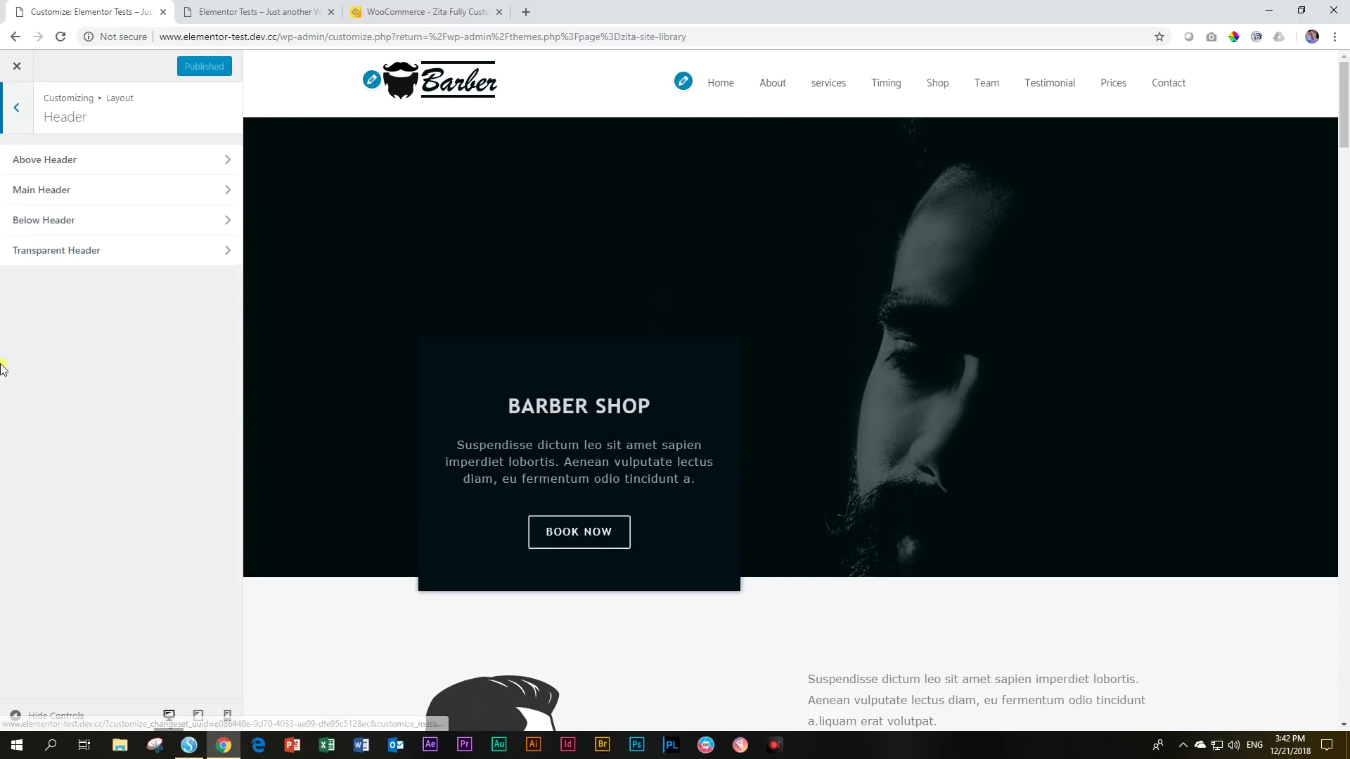
pyautogui.click(45, 192)
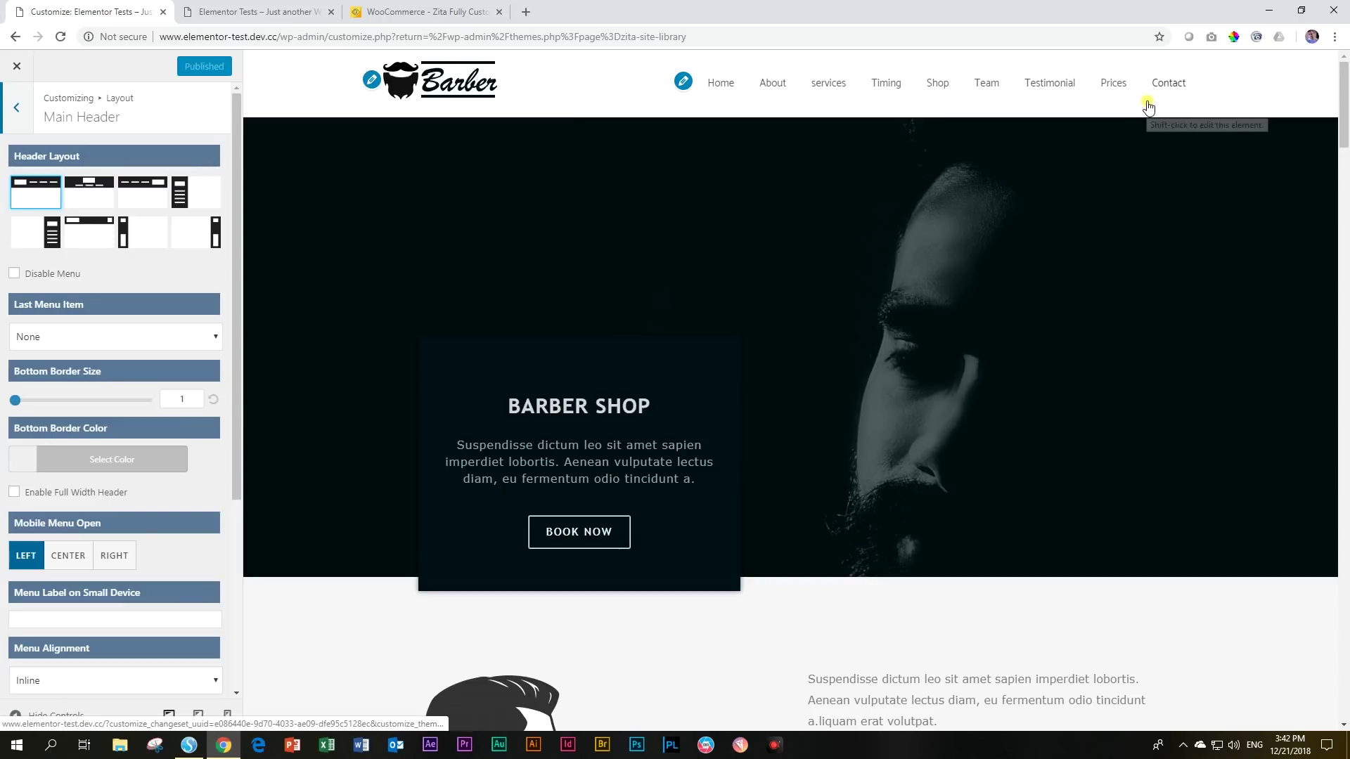
pyautogui.click(90, 189)
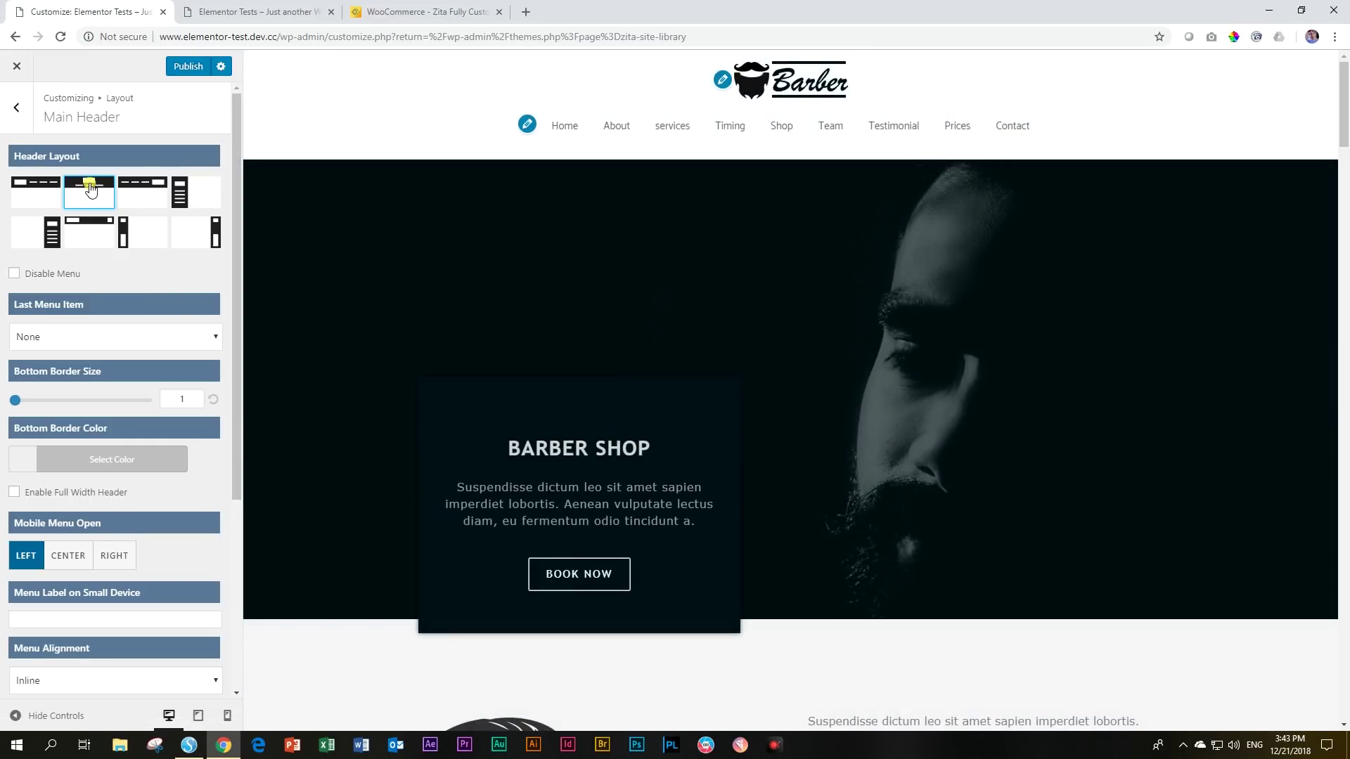
pyautogui.click(147, 191)
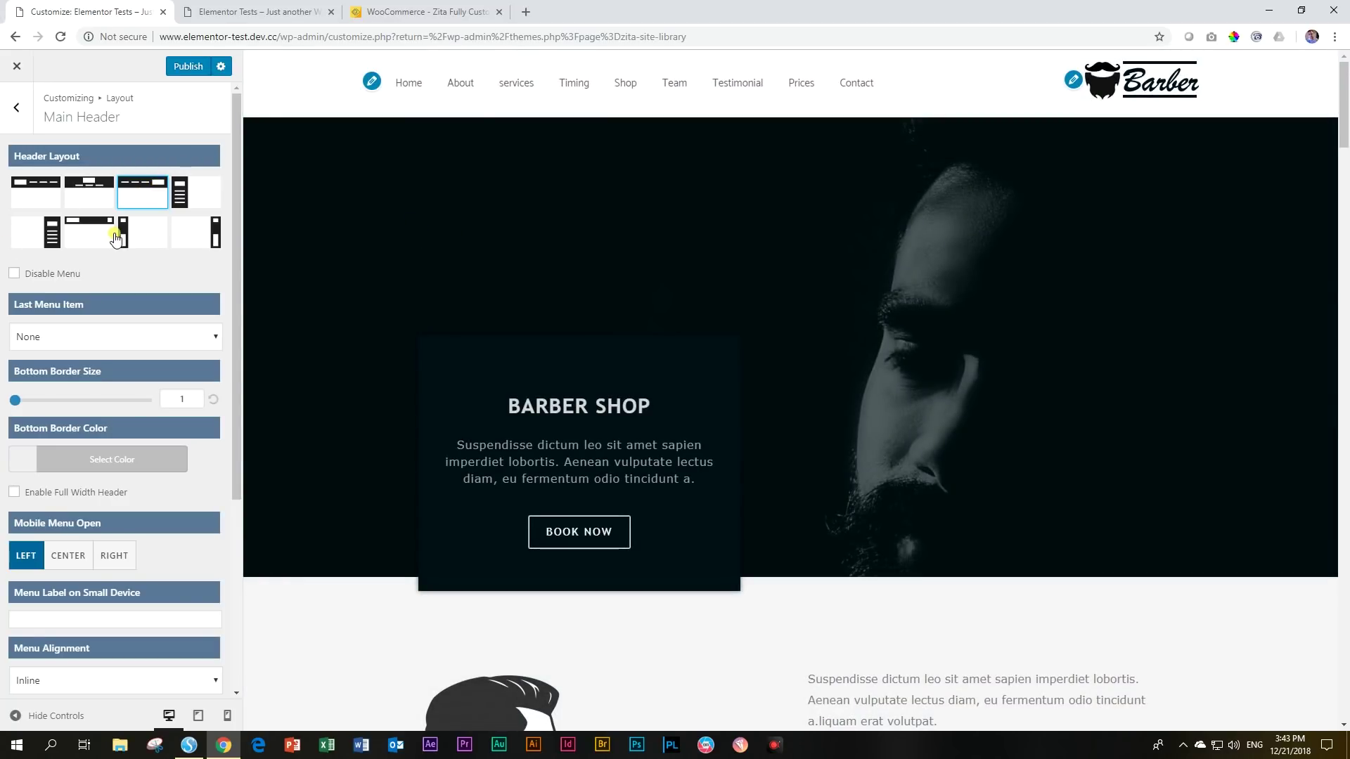
# Enable an Above Header layout showing Social Media icons in its first column.
pyautogui.click(16, 109)
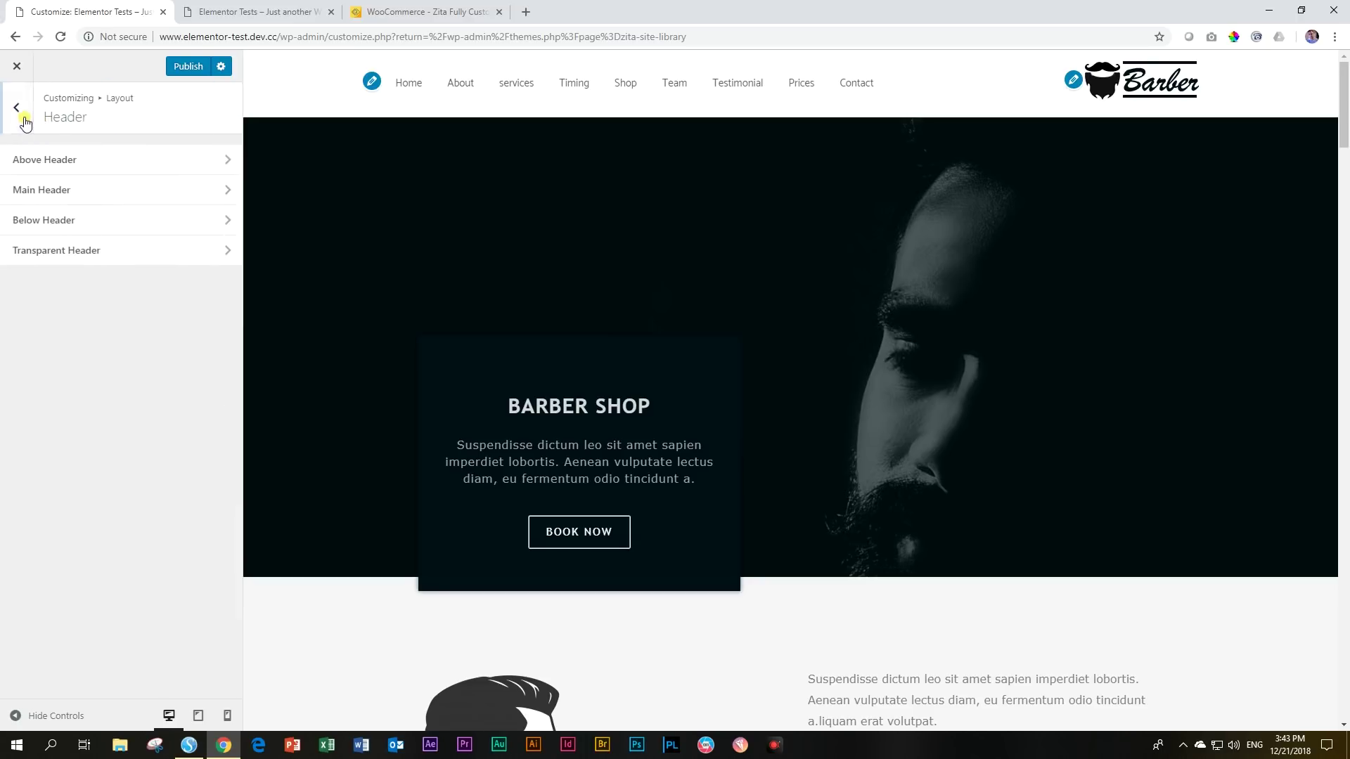
pyautogui.click(33, 161)
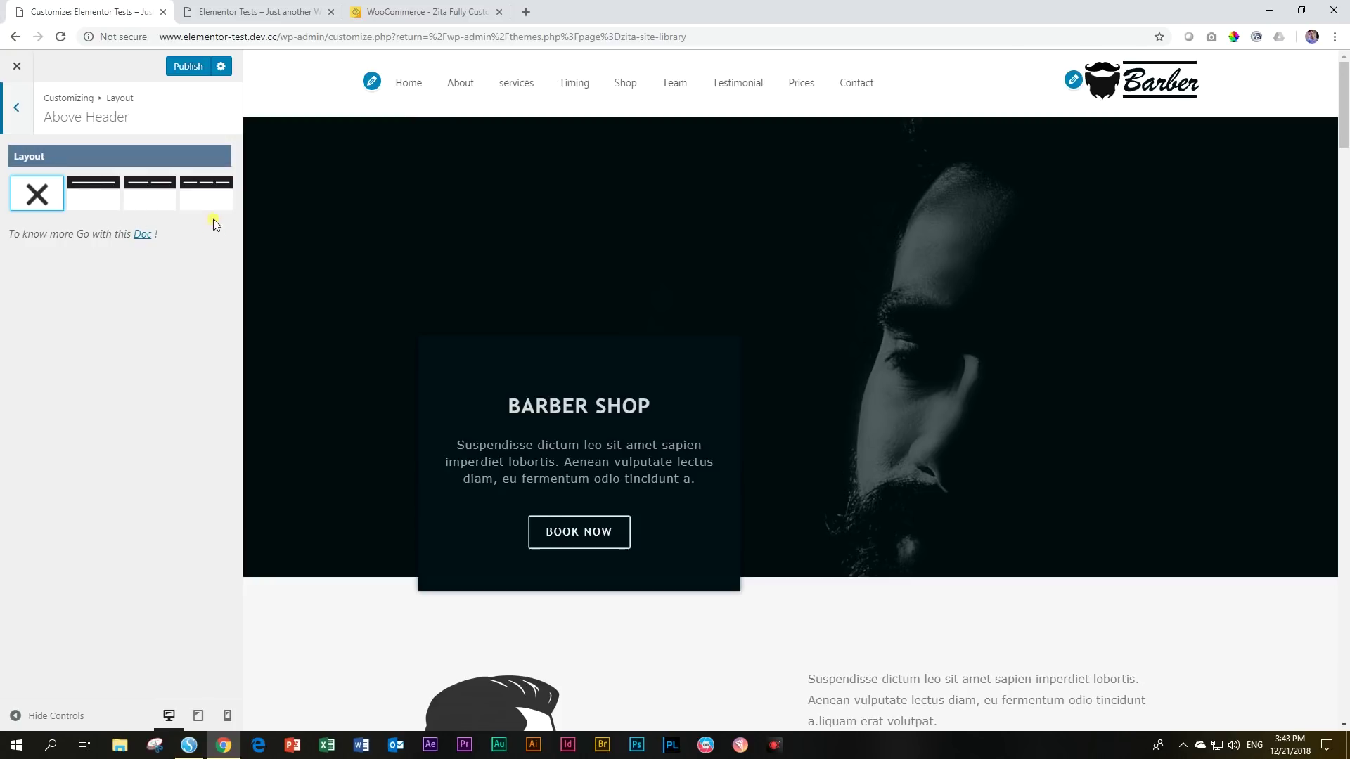
pyautogui.click(147, 194)
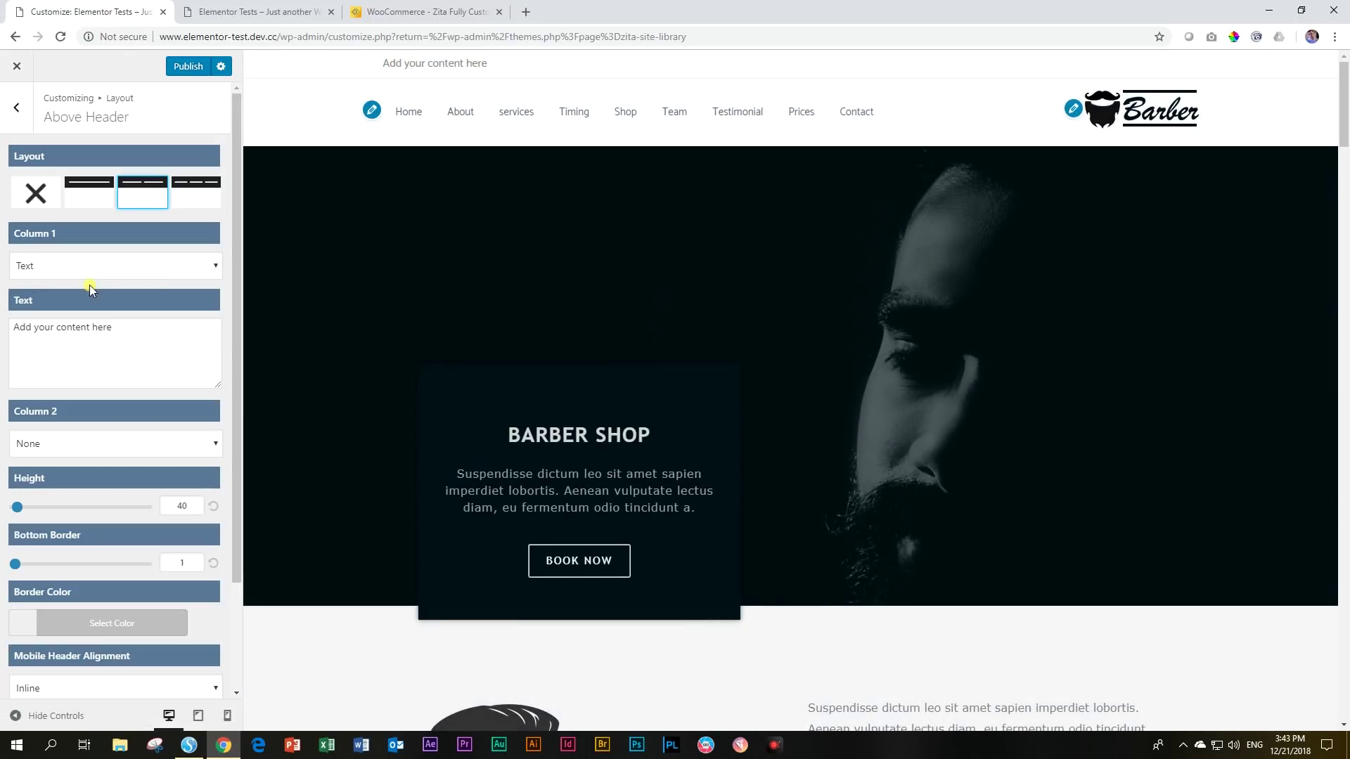
pyautogui.click(73, 265)
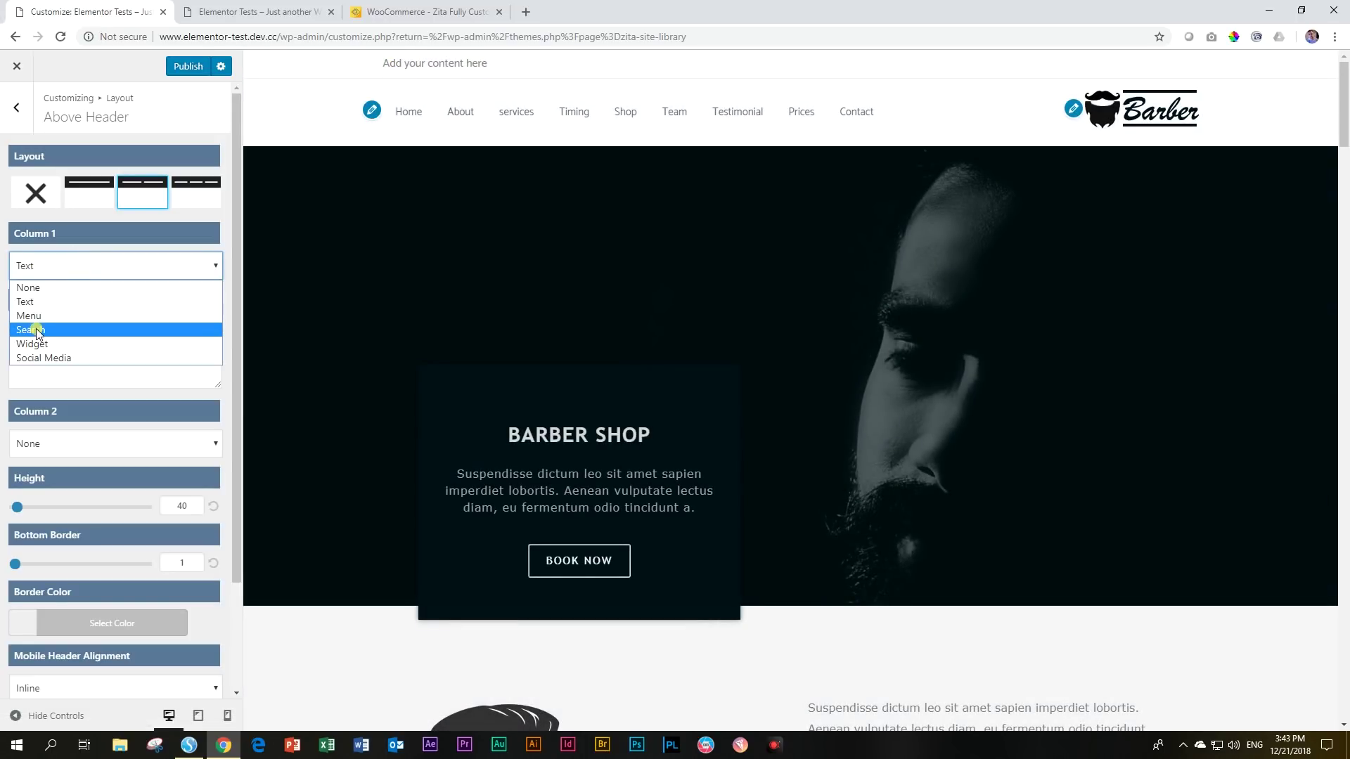
pyautogui.click(47, 359)
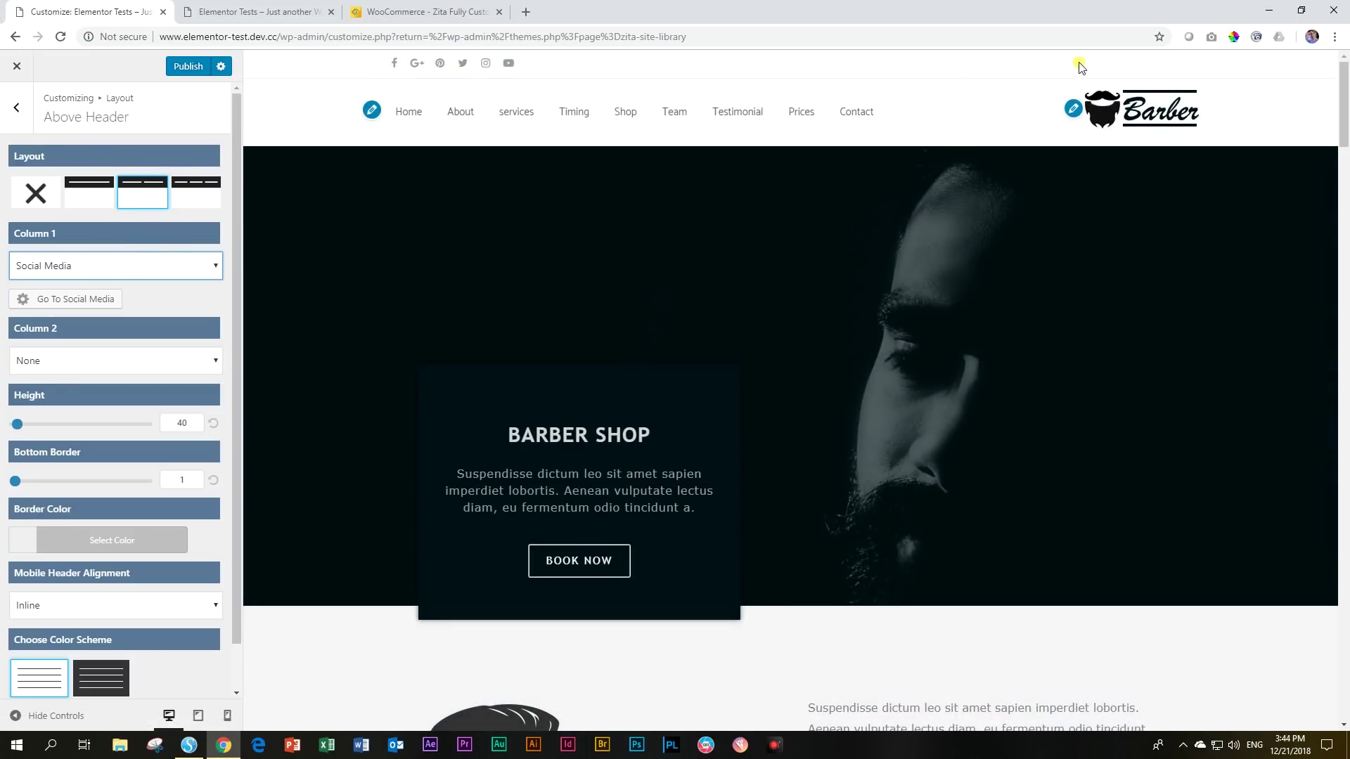
# Give the Below Header a three-column layout with Text in the first column.
pyautogui.click(16, 107)
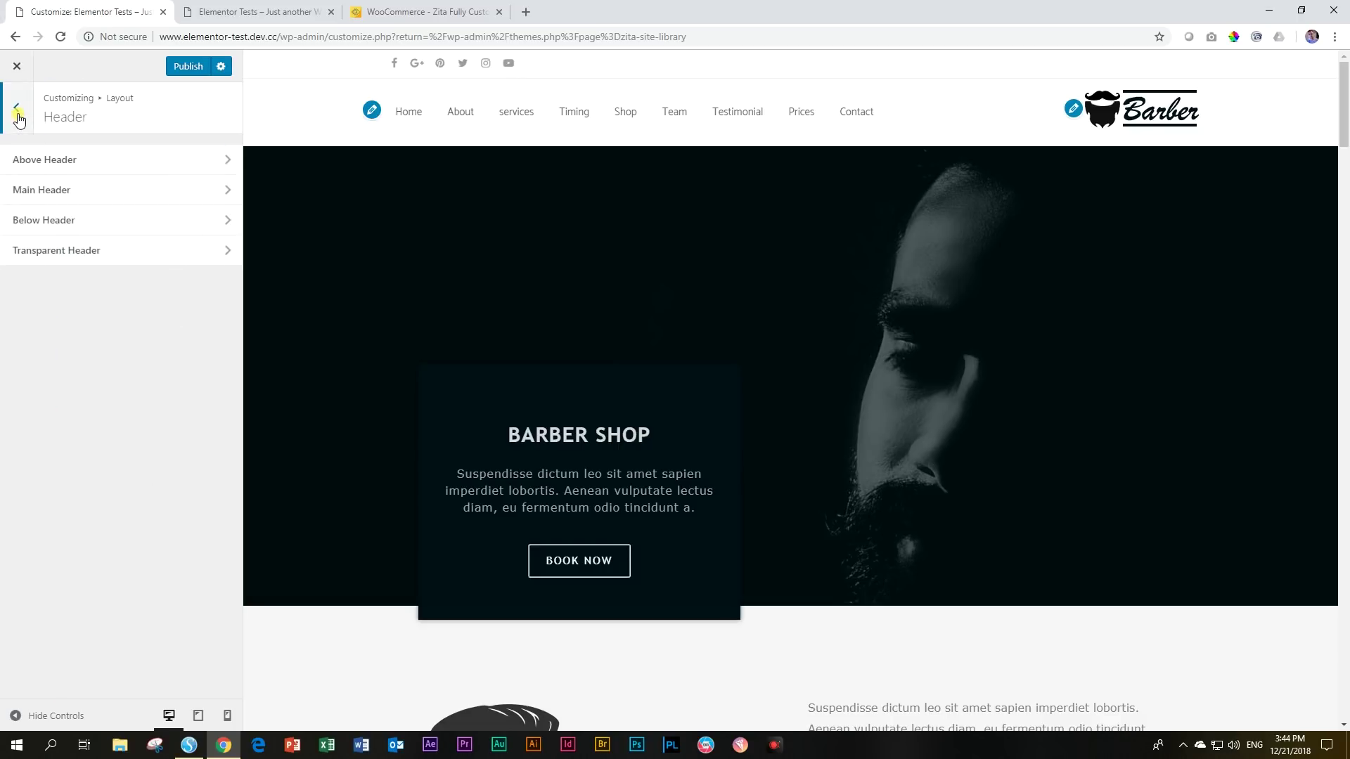
pyautogui.click(42, 220)
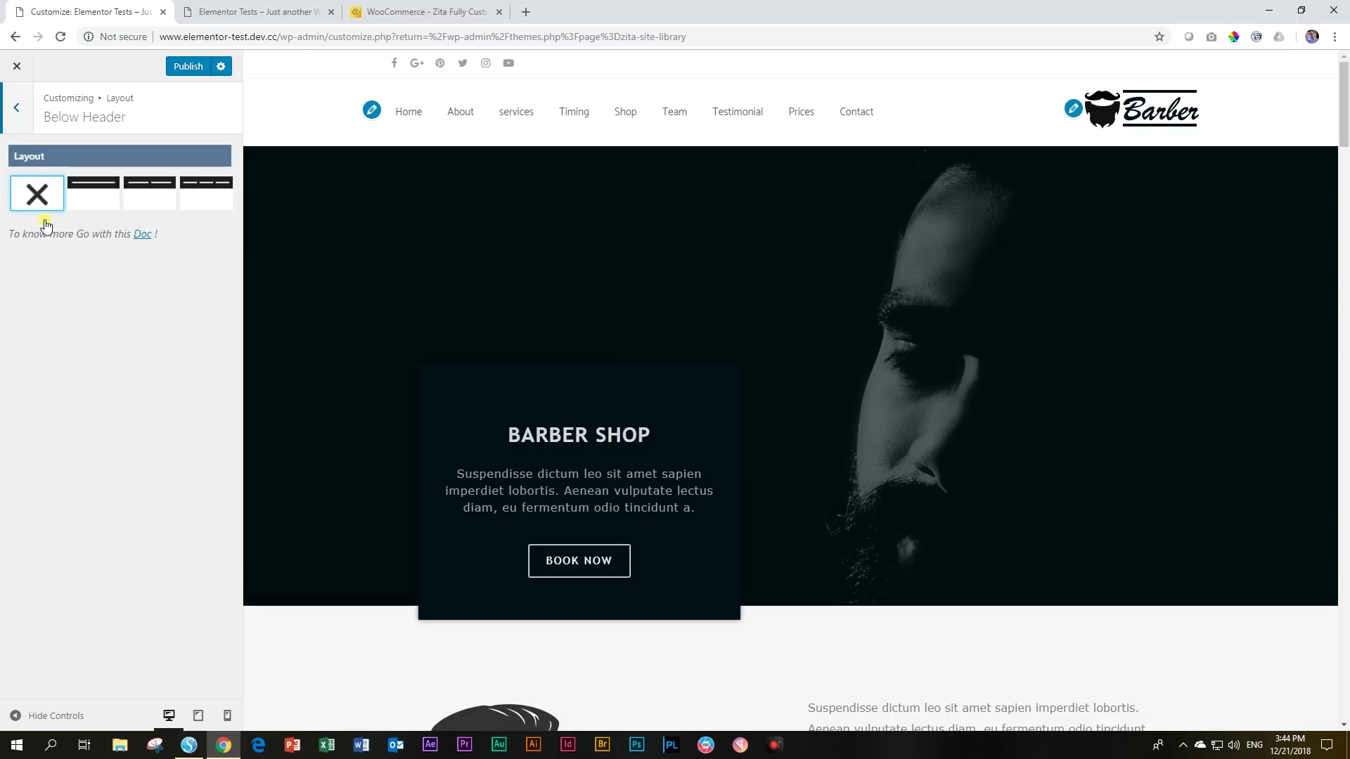
pyautogui.click(201, 201)
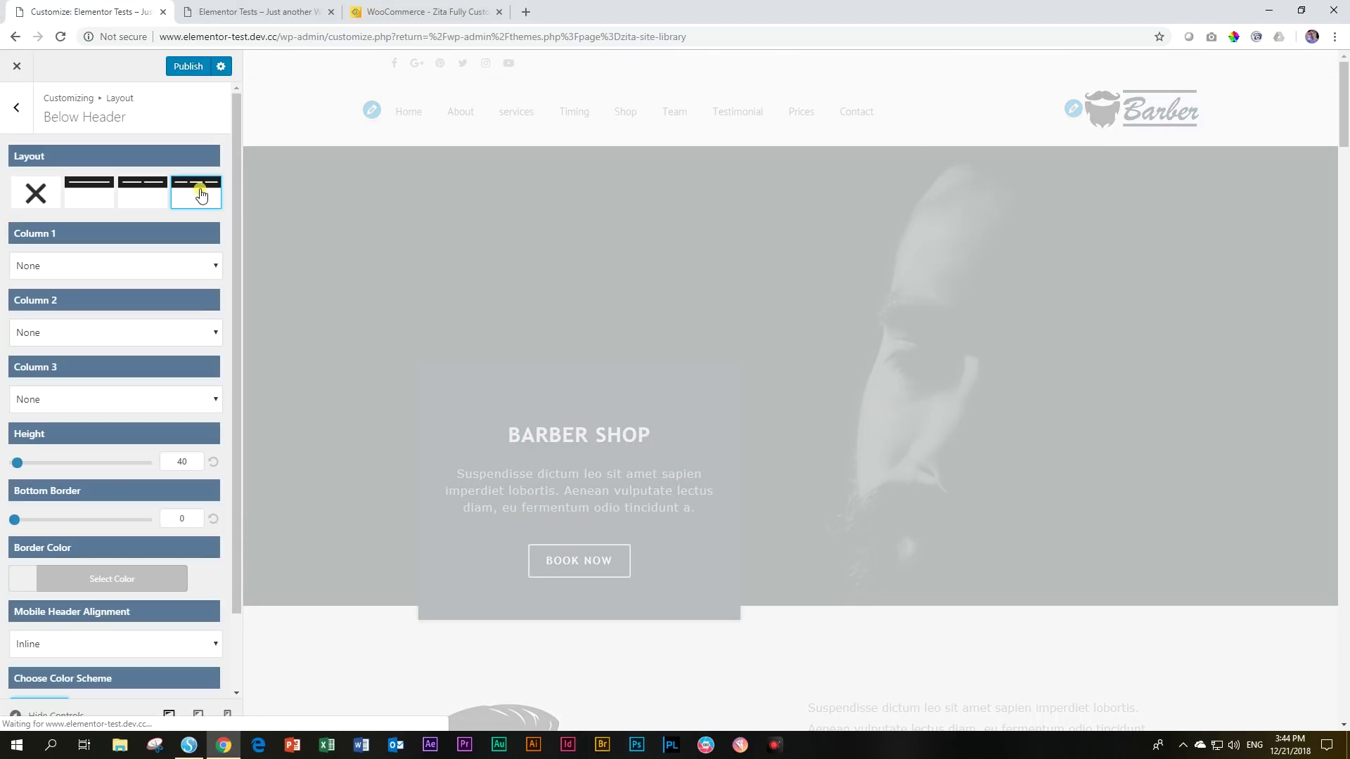
pyautogui.click(35, 265)
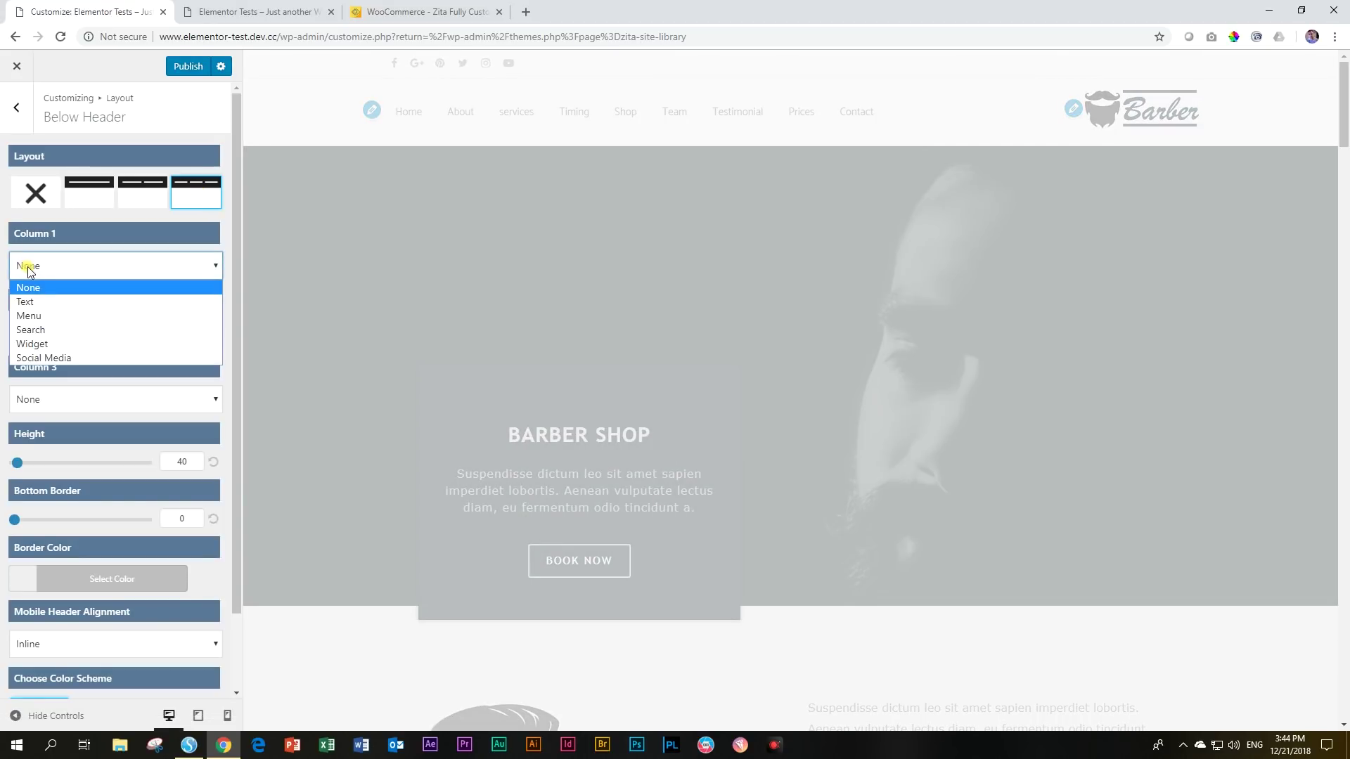
pyautogui.click(35, 302)
pyautogui.click(79, 327)
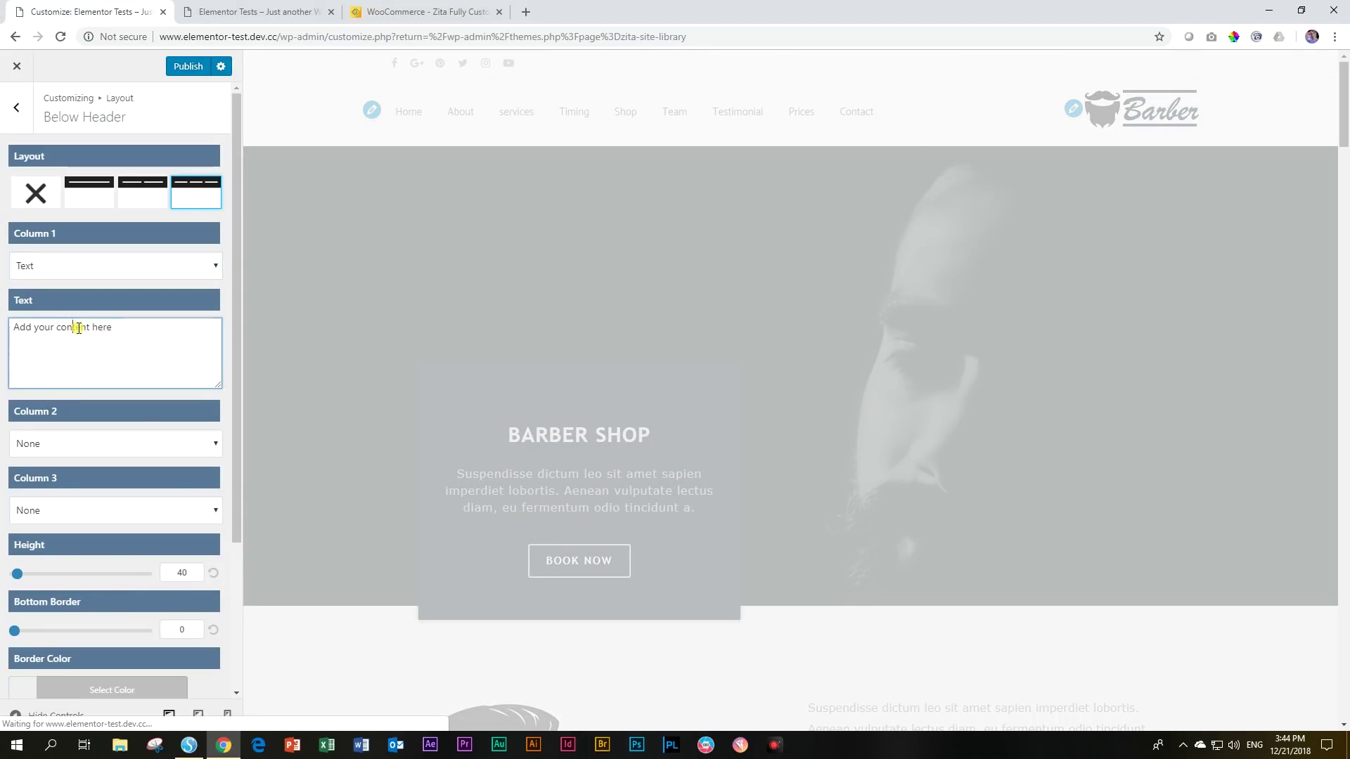
pyautogui.write('te')
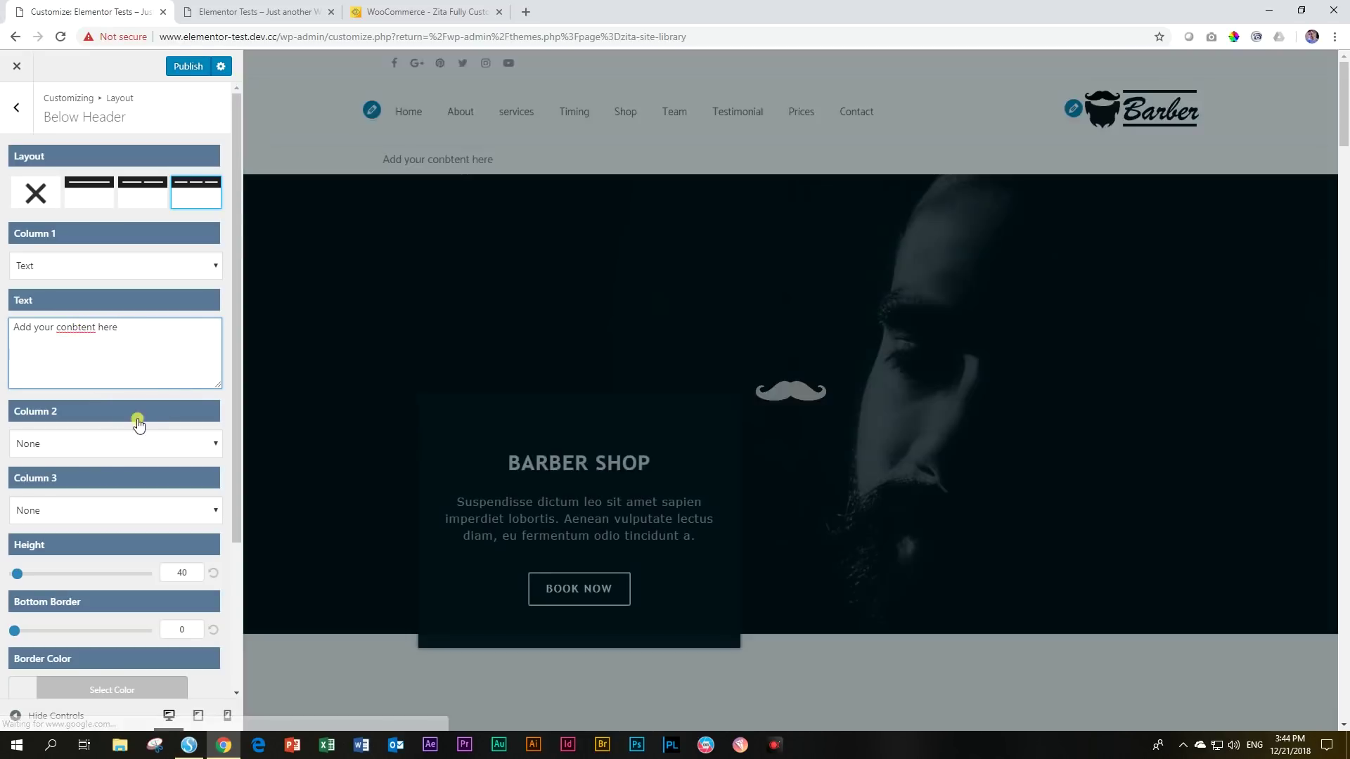
# Set the second and third Below Header columns to Text, then open Transparent Header.
pyautogui.click(135, 443)
pyautogui.click(78, 478)
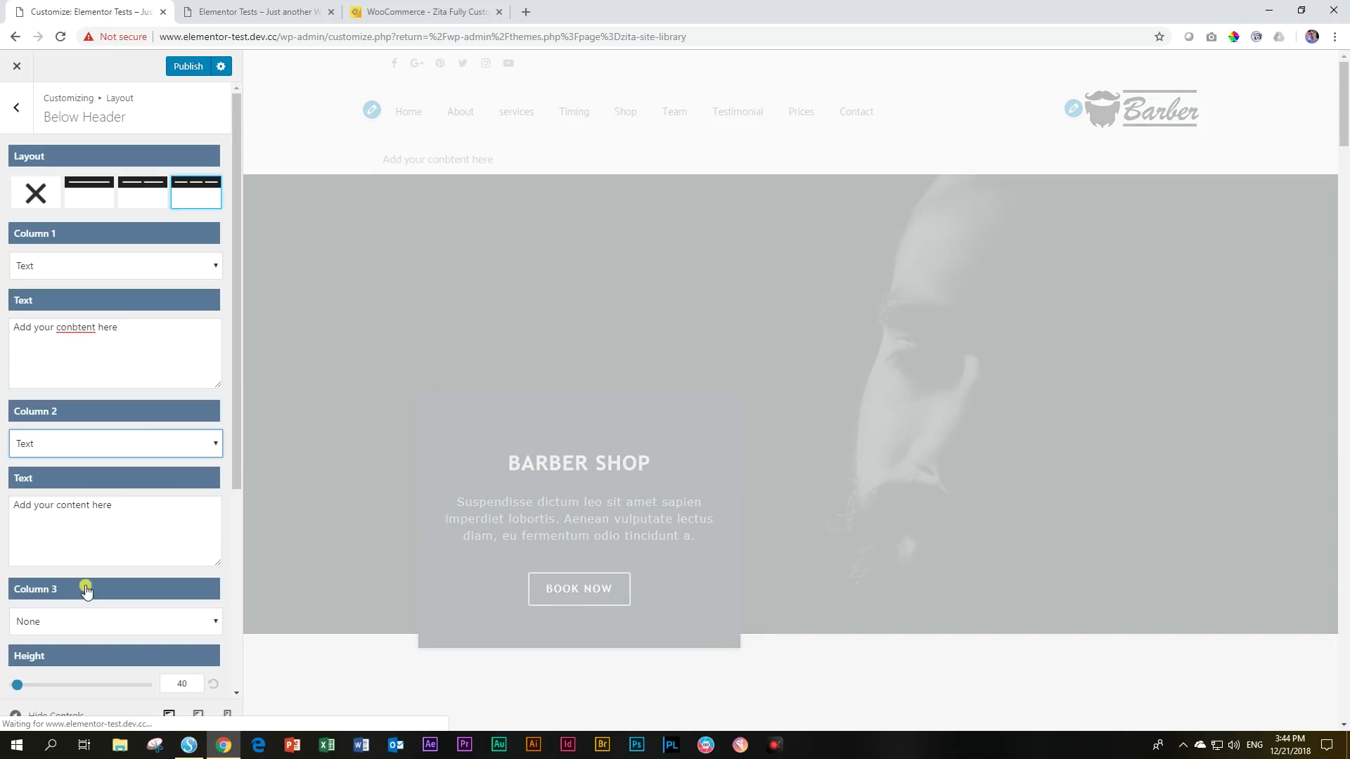
pyautogui.click(86, 630)
pyautogui.click(76, 657)
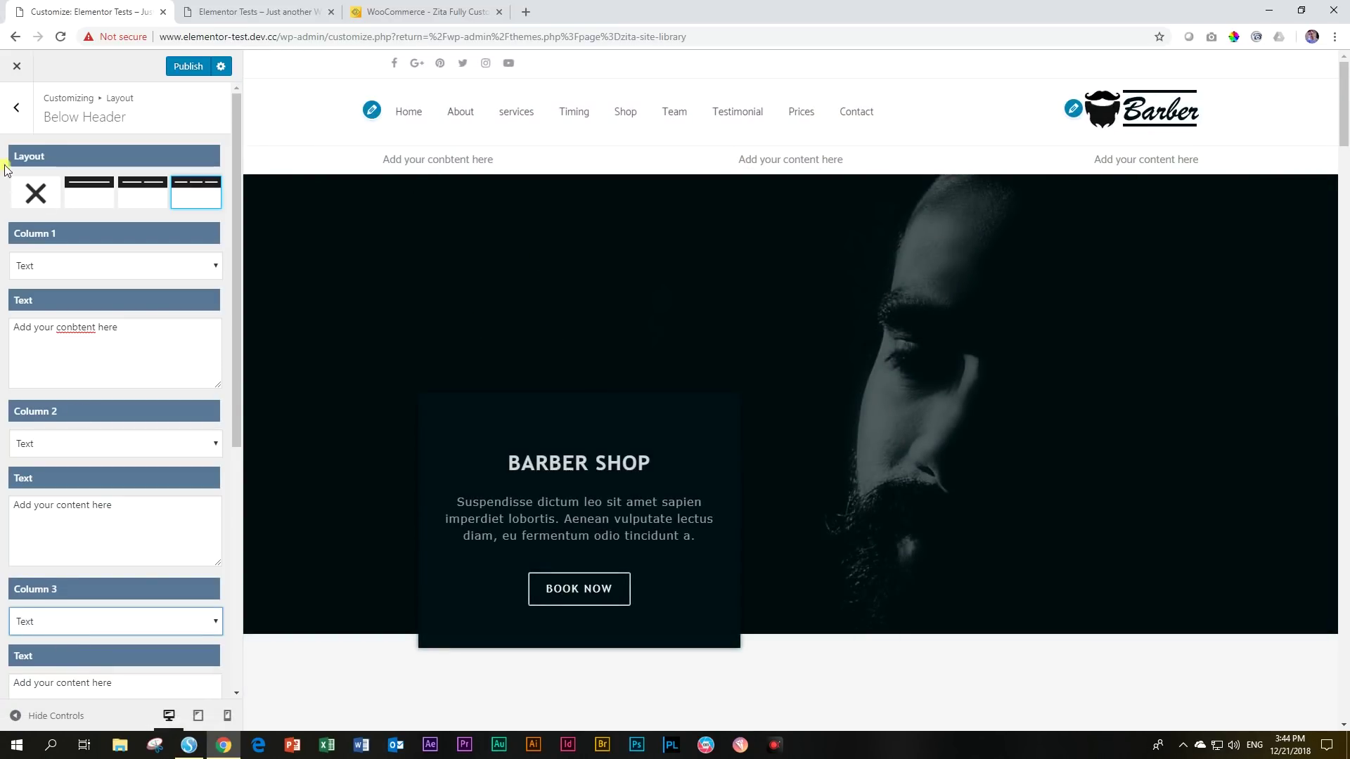
pyautogui.click(12, 116)
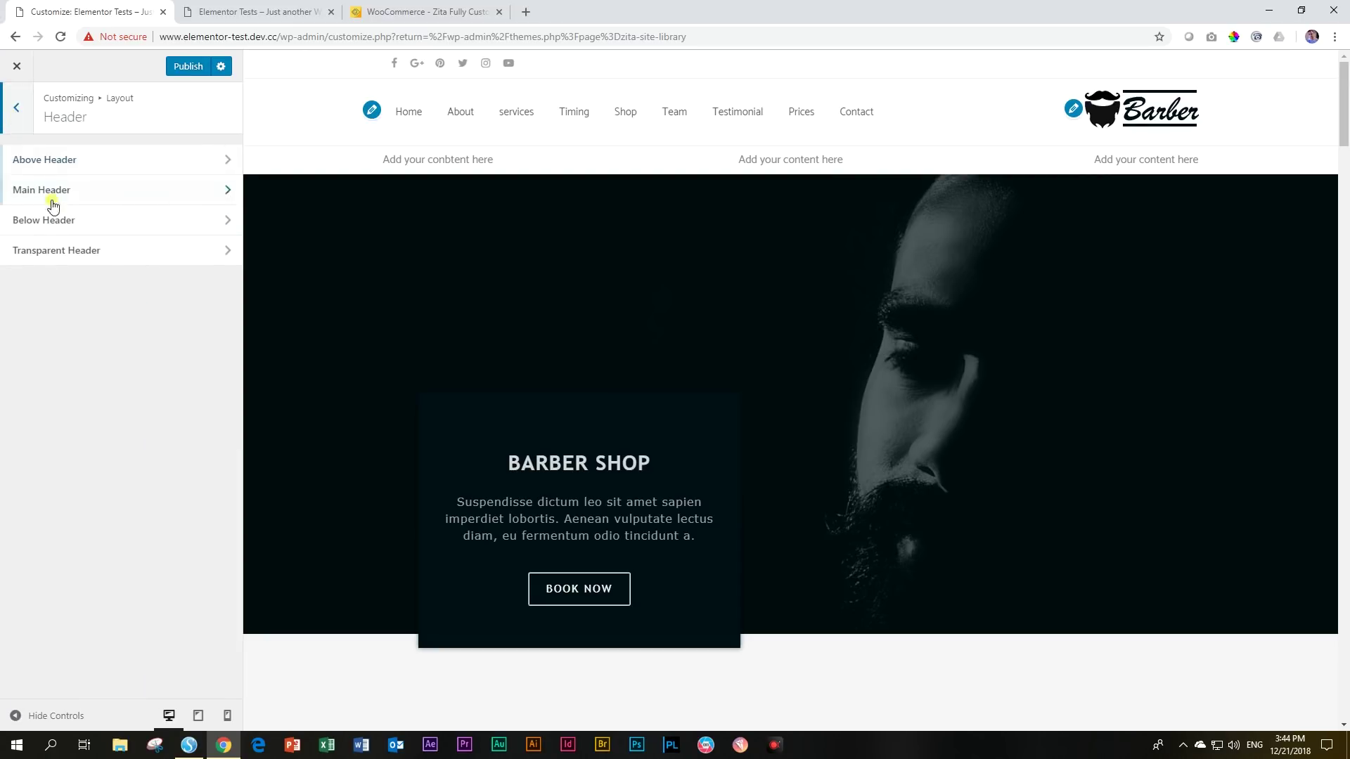
pyautogui.click(68, 252)
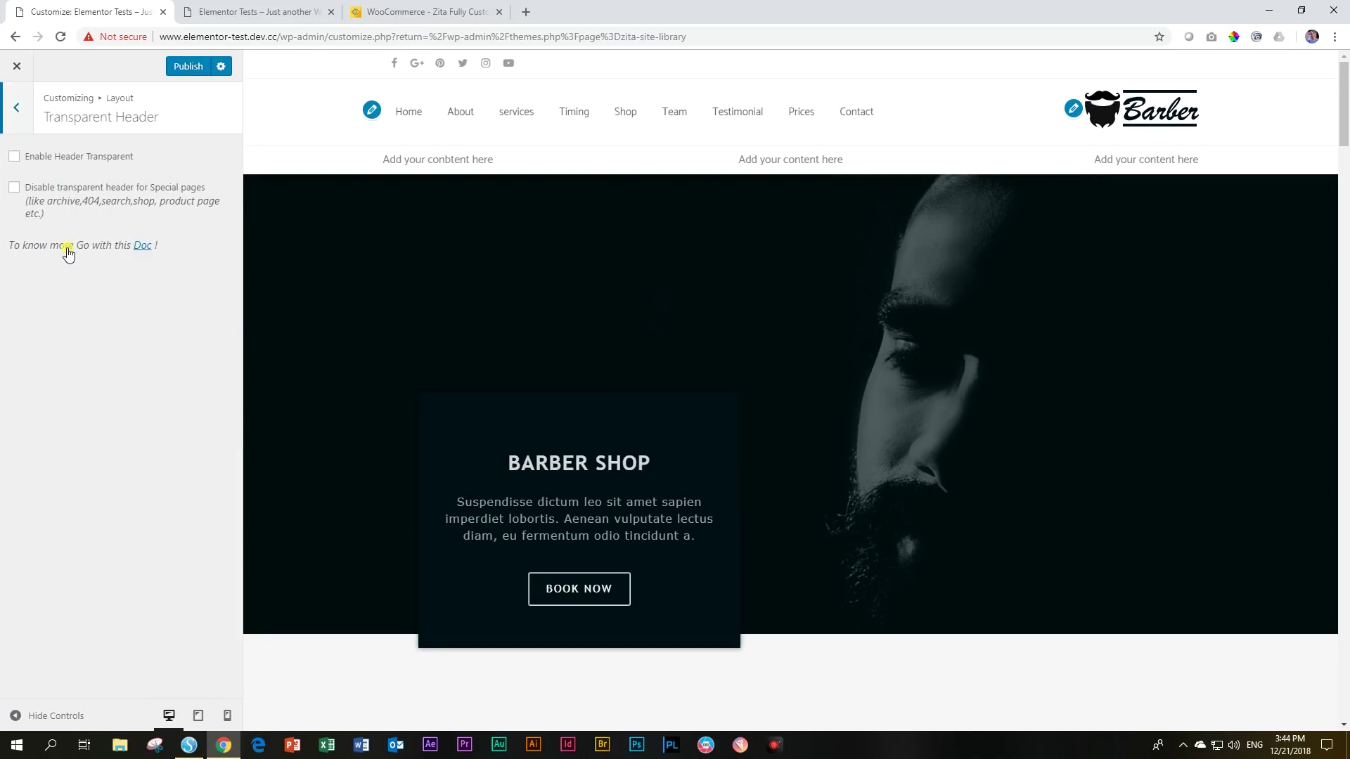
# Enable the transparent header and give the Main Header the dark color scheme.
pyautogui.click(15, 159)
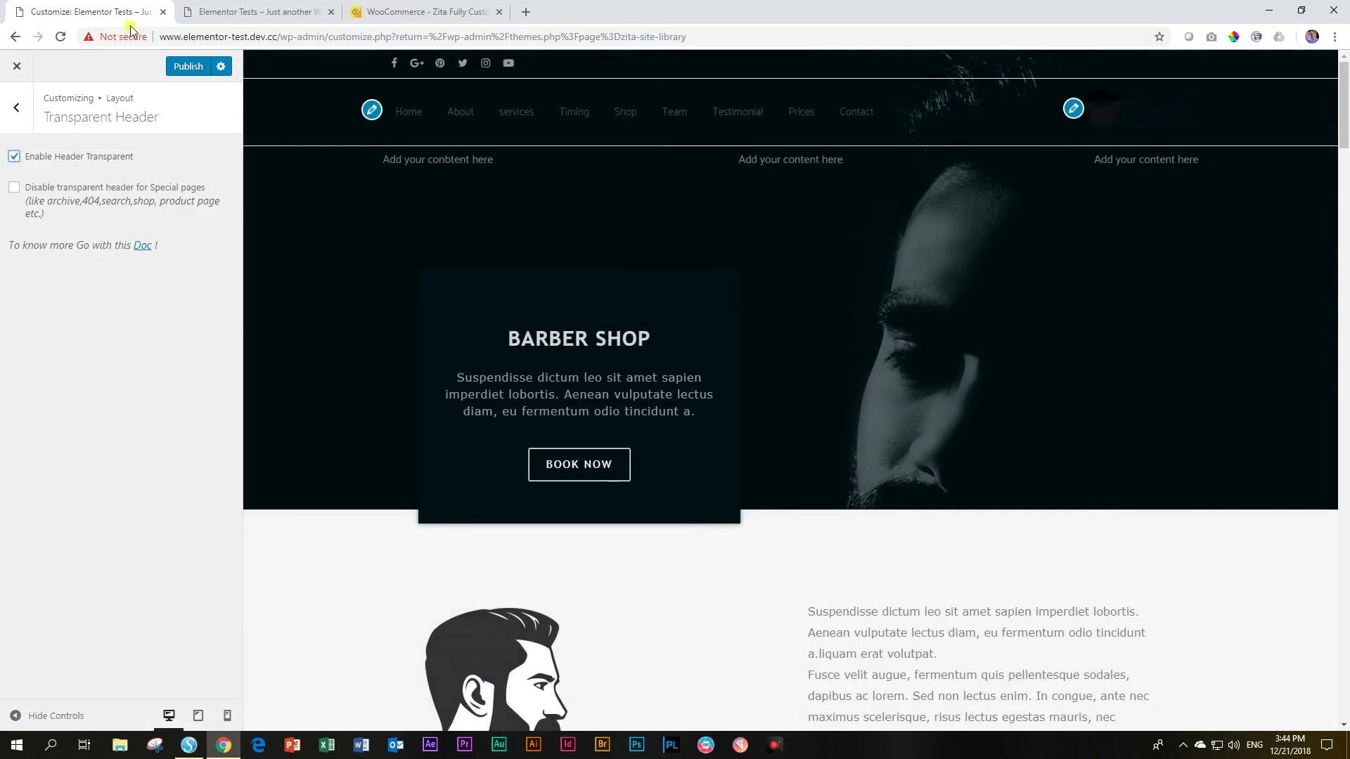
pyautogui.click(17, 106)
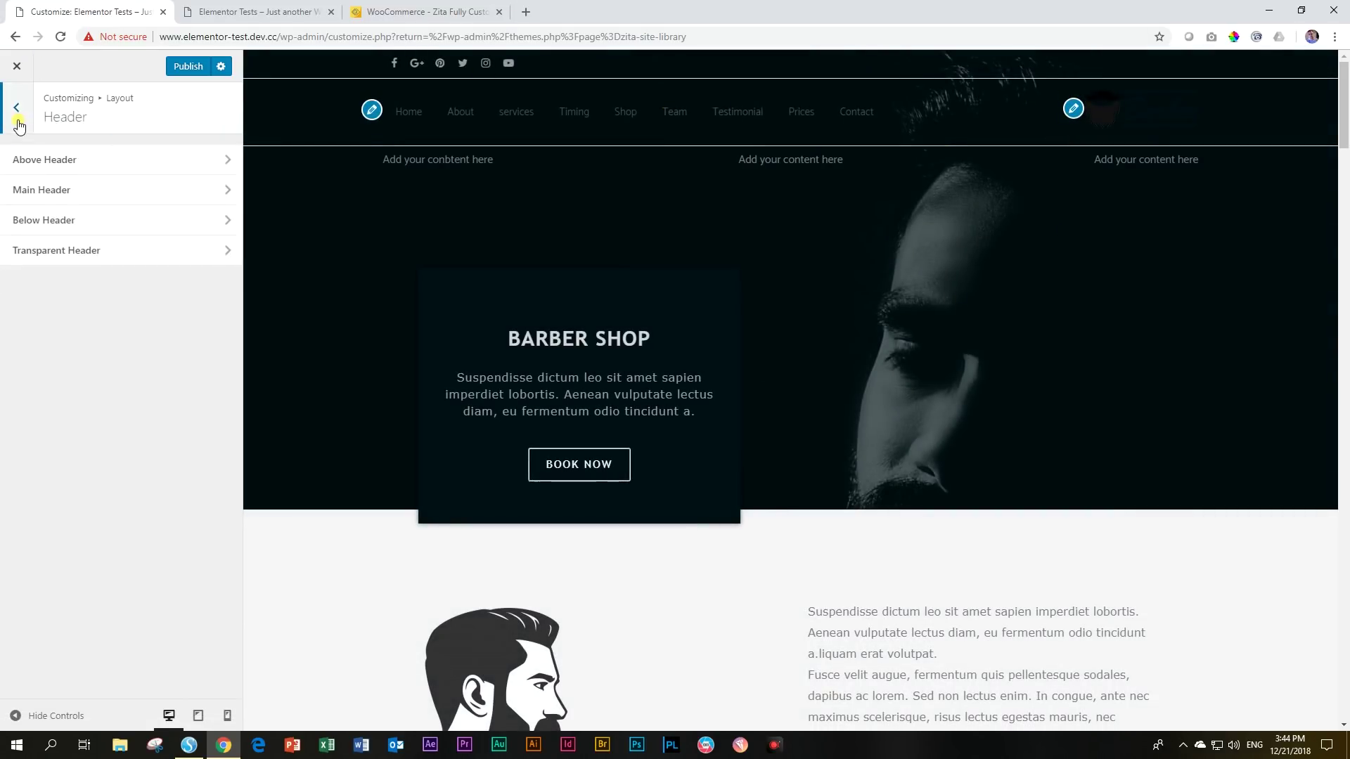
pyautogui.click(54, 190)
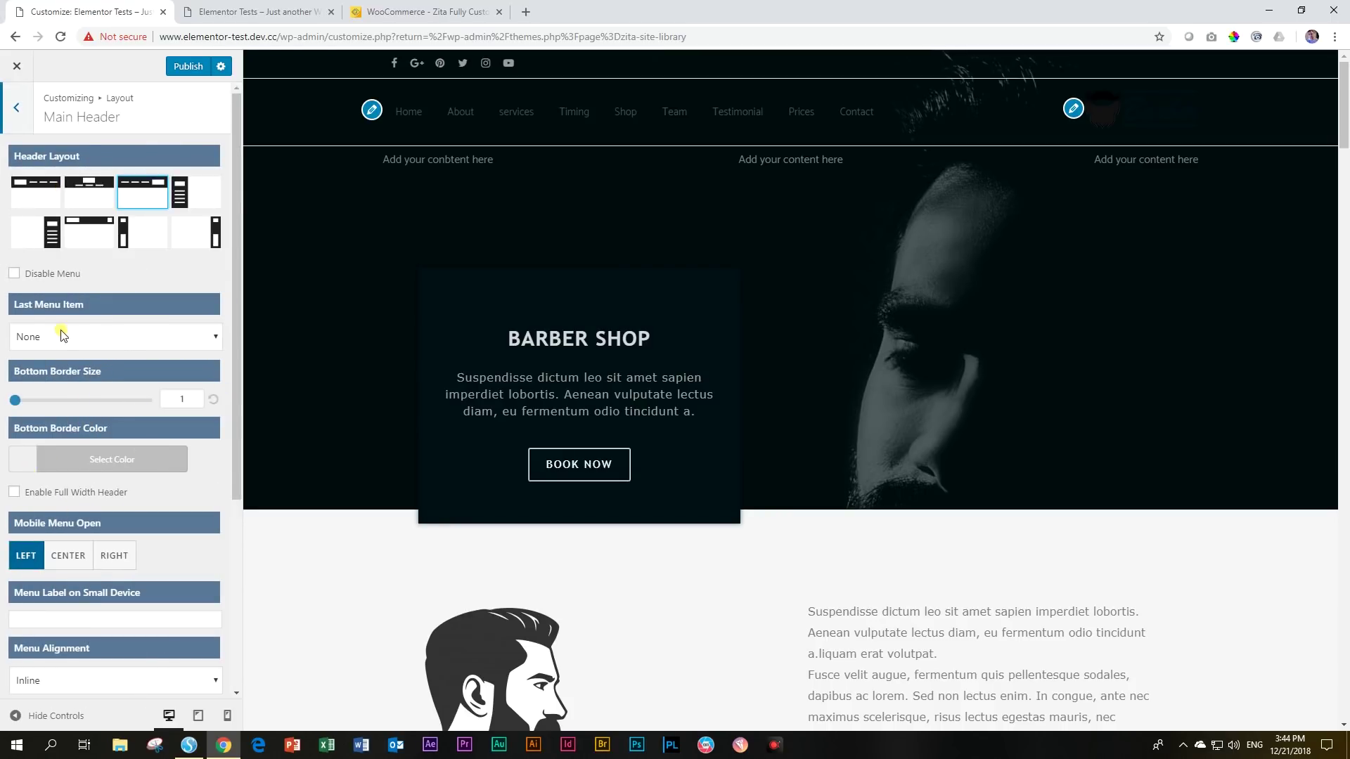
pyautogui.scroll(-4, 60, 337)
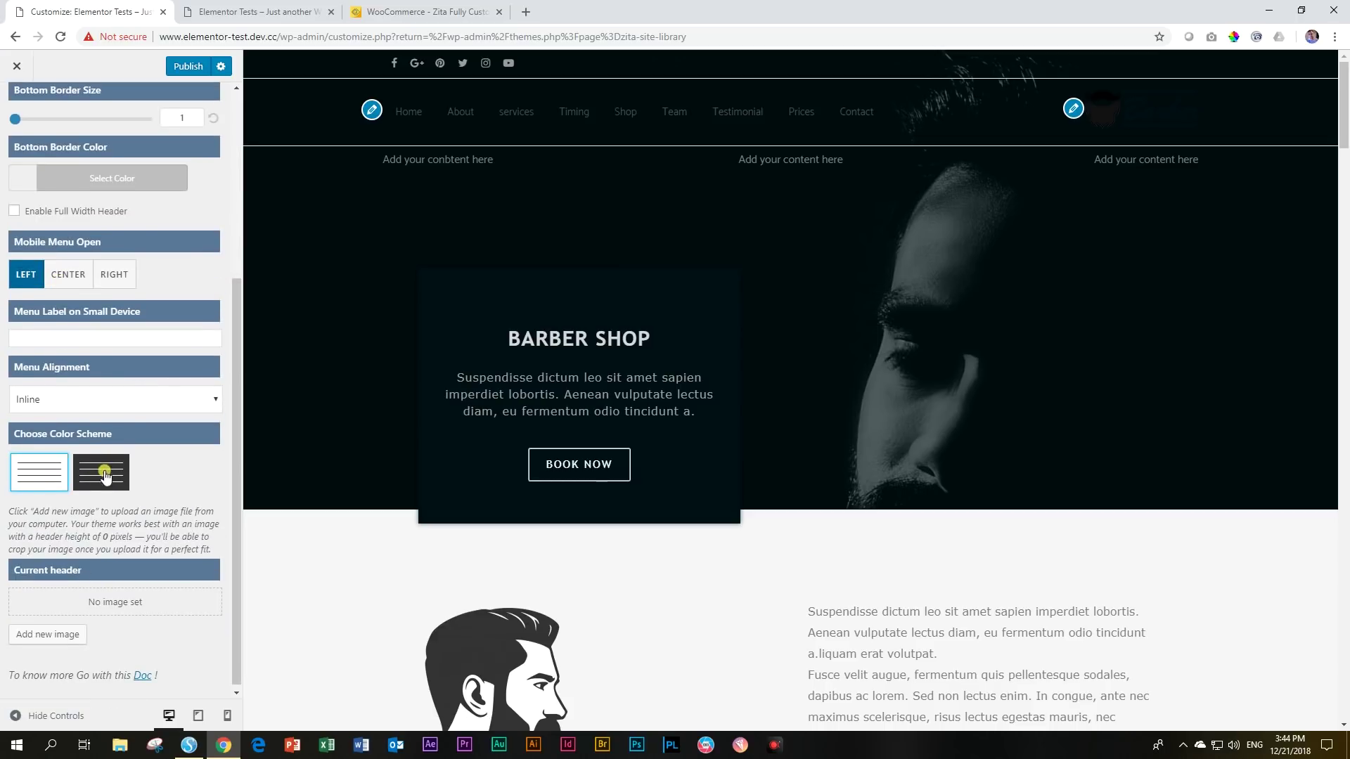
pyautogui.click(104, 475)
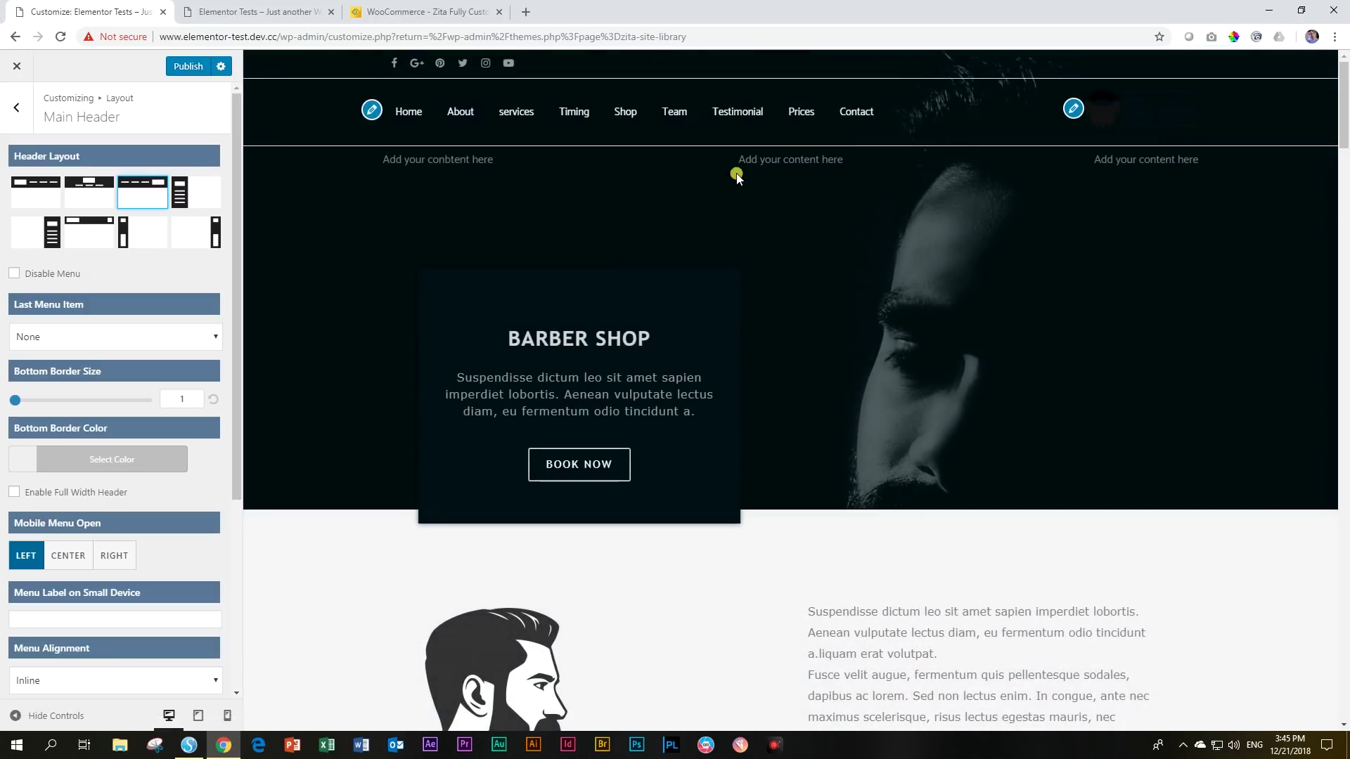
pyautogui.scroll(-5, 749, 234)
pyautogui.scroll(5, 753, 232)
pyautogui.click(17, 111)
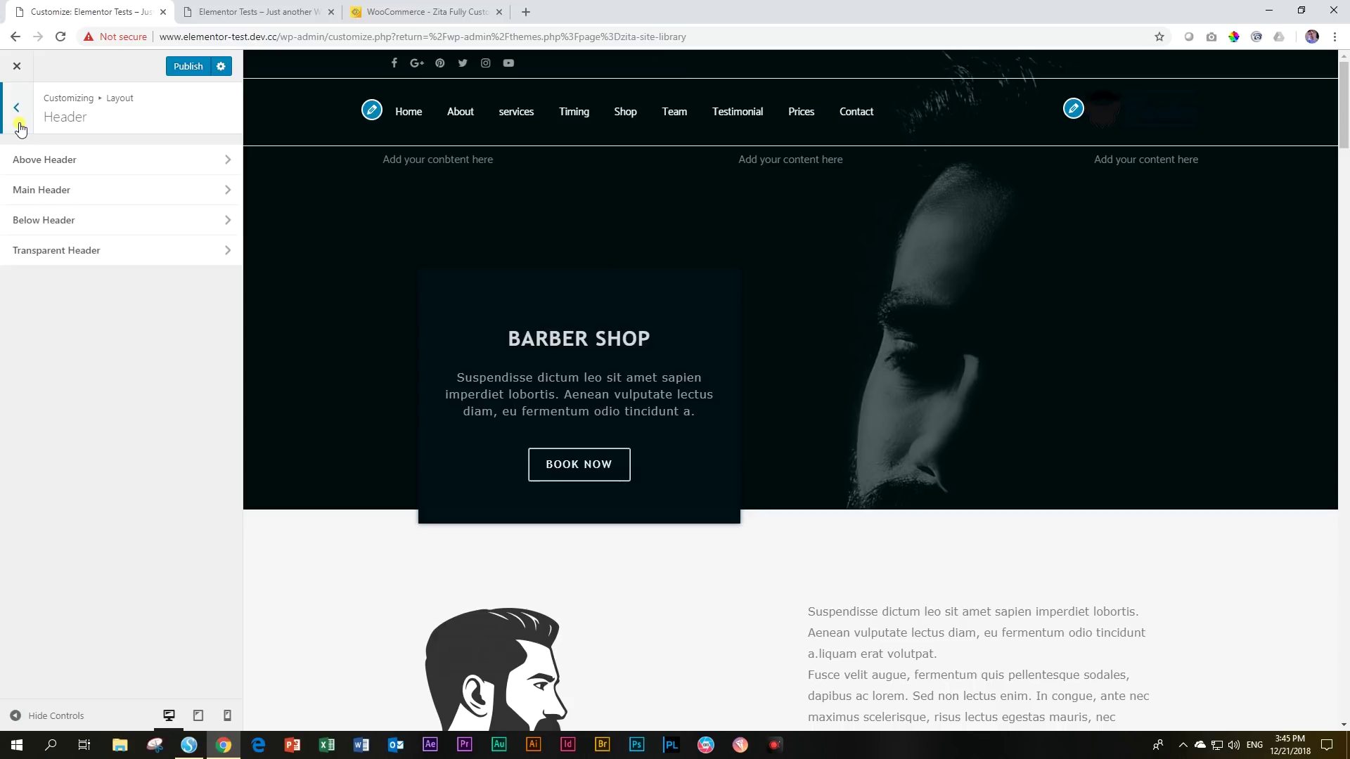
# Look over the Global colour settings, then close the Customizer without saving the changes.
pyautogui.click(18, 119)
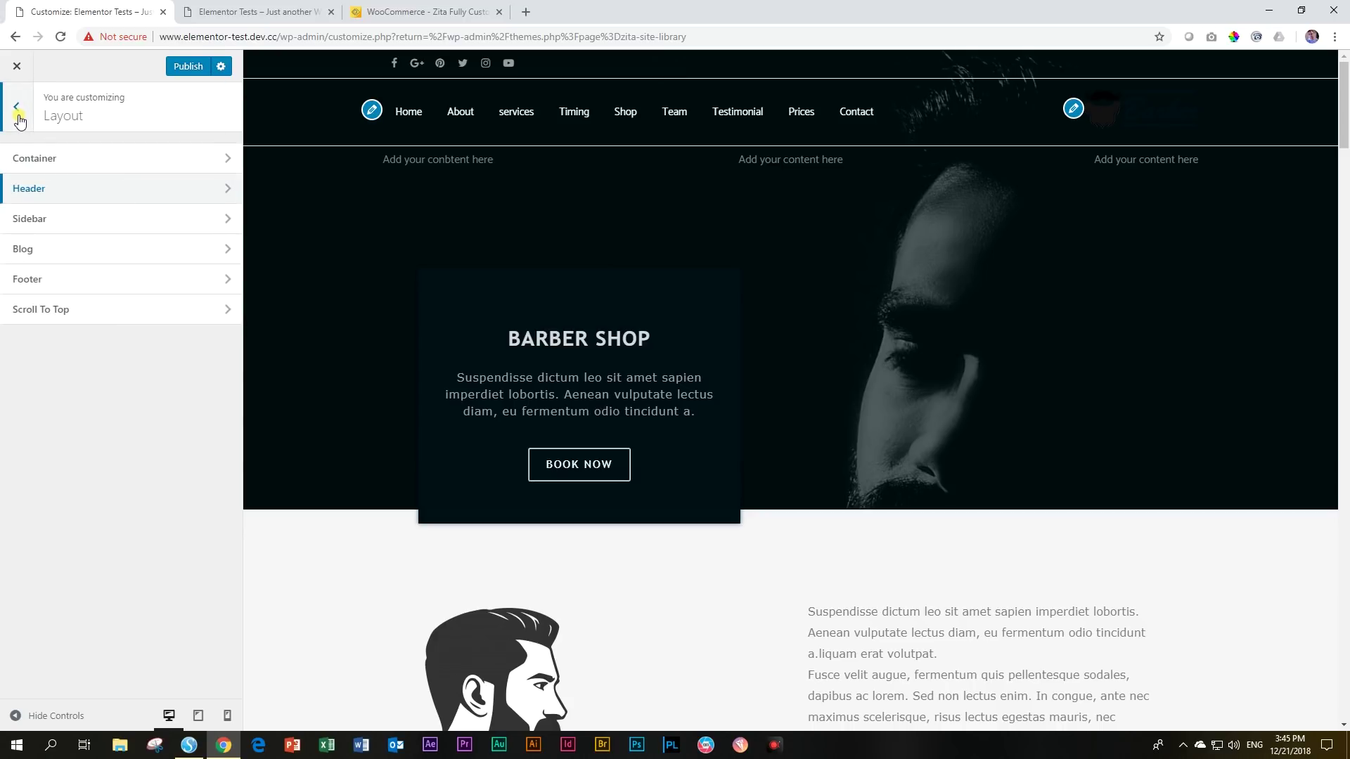
pyautogui.click(18, 117)
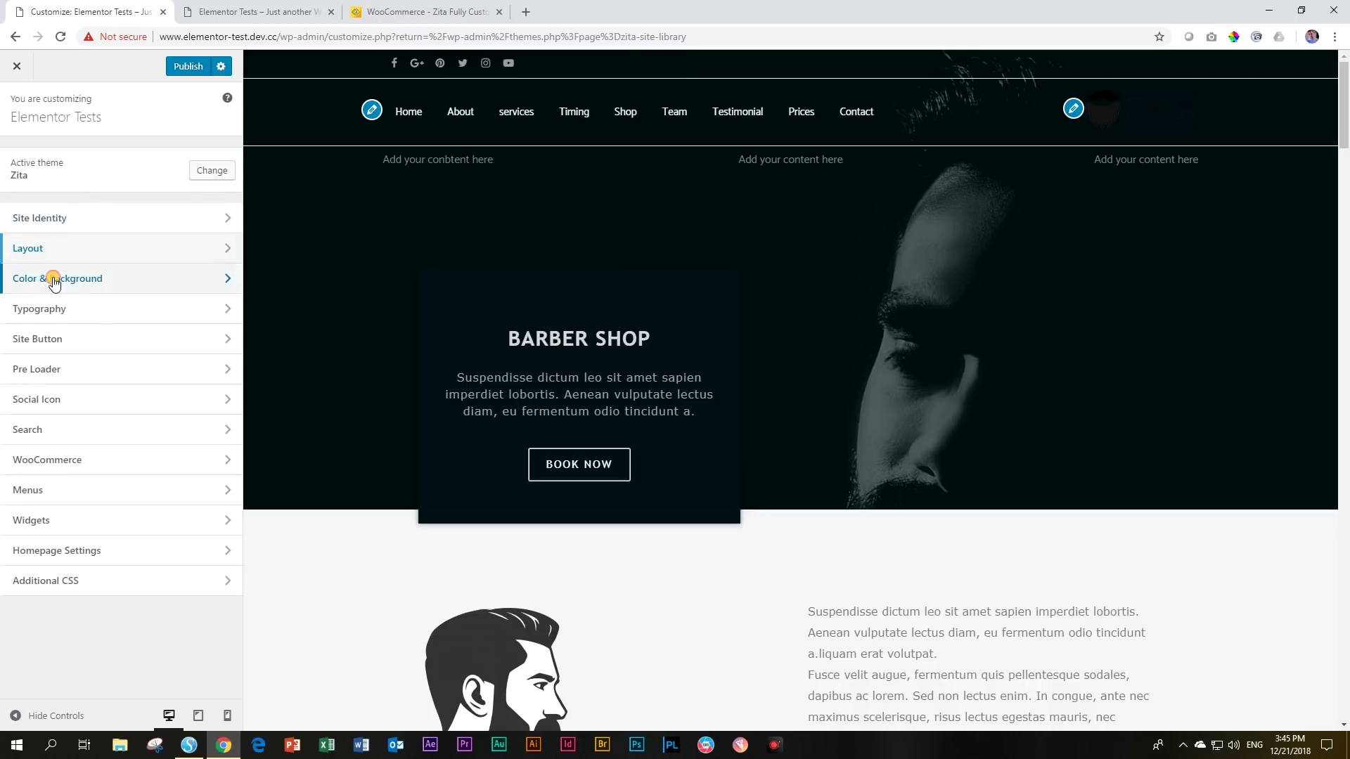
pyautogui.click(53, 277)
pyautogui.click(52, 159)
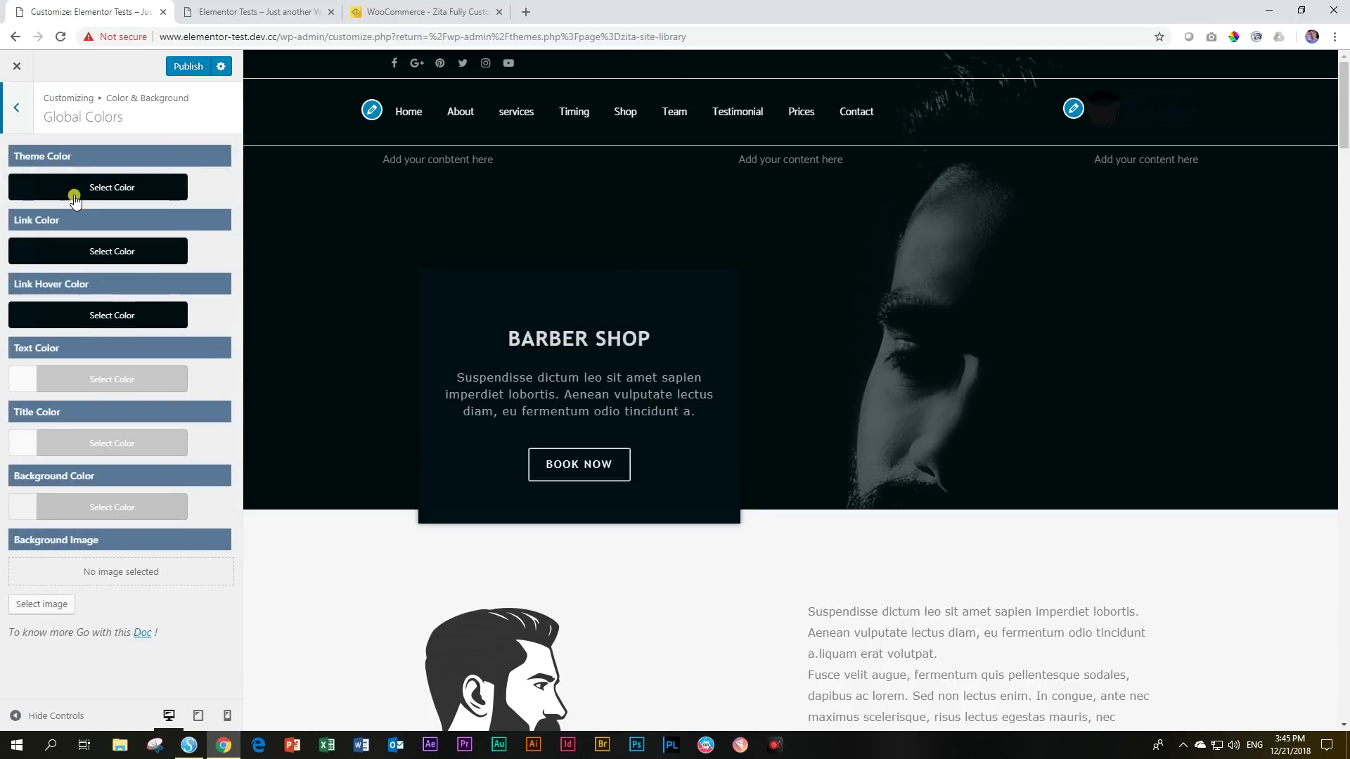
pyautogui.click(25, 116)
pyautogui.click(25, 117)
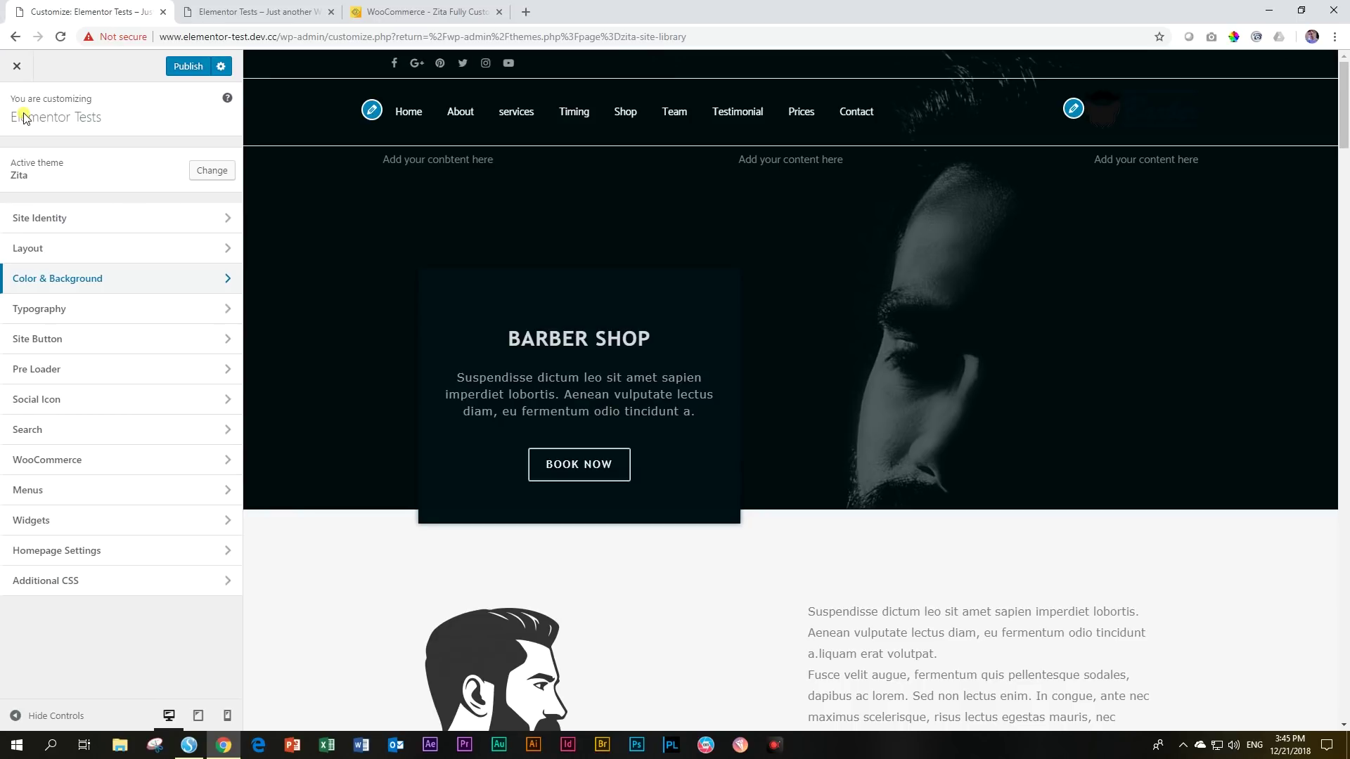
pyautogui.click(17, 66)
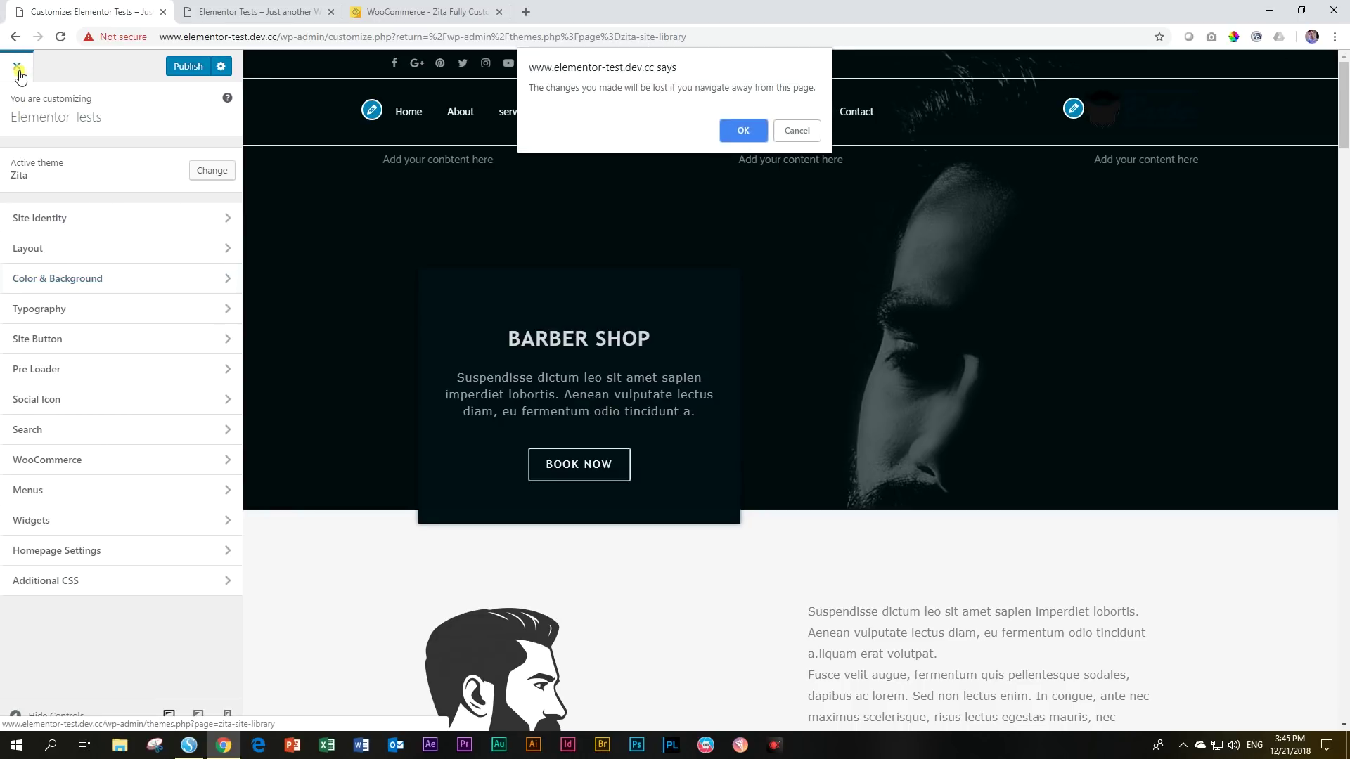
pyautogui.click(744, 131)
# Confirm leaving the Customizer, then switch to the wpzita.com tab and go to its home page.
pyautogui.click(188, 66)
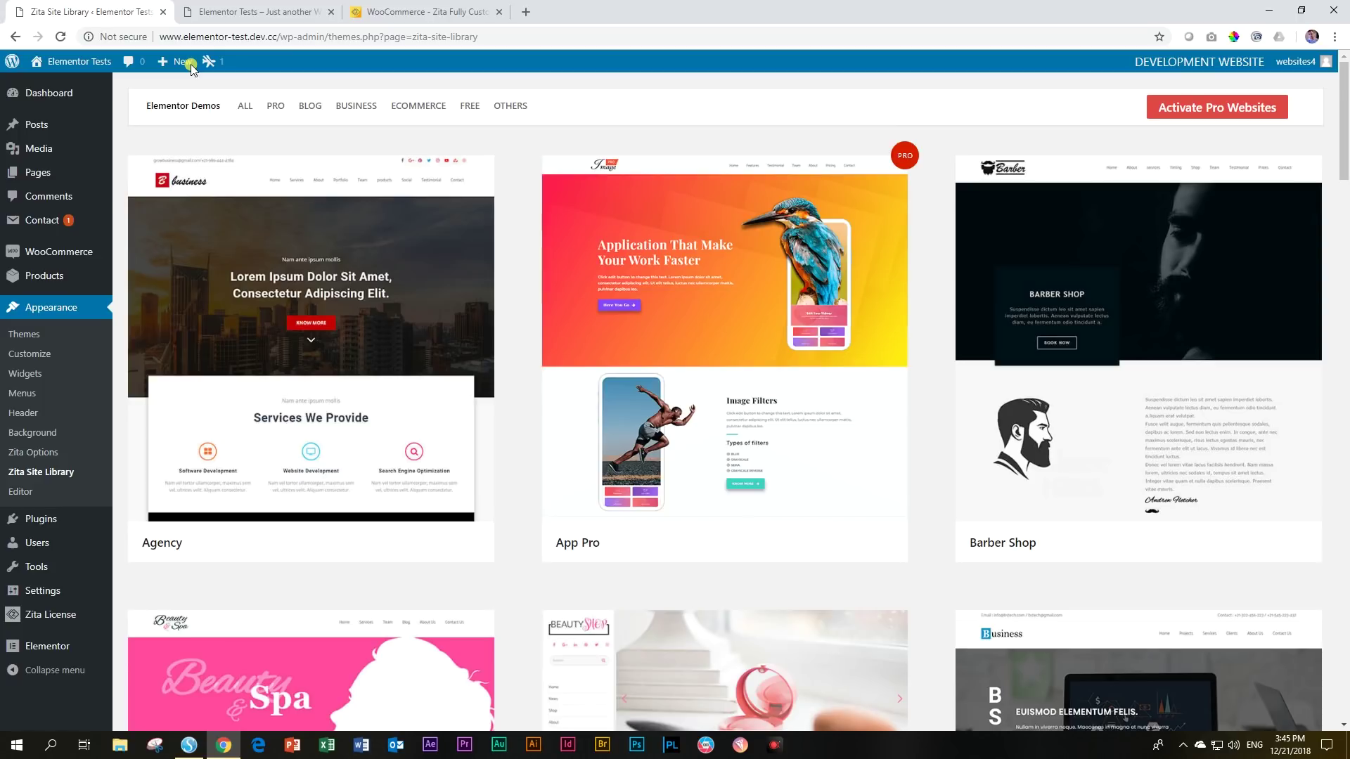
pyautogui.moveTo(191, 70)
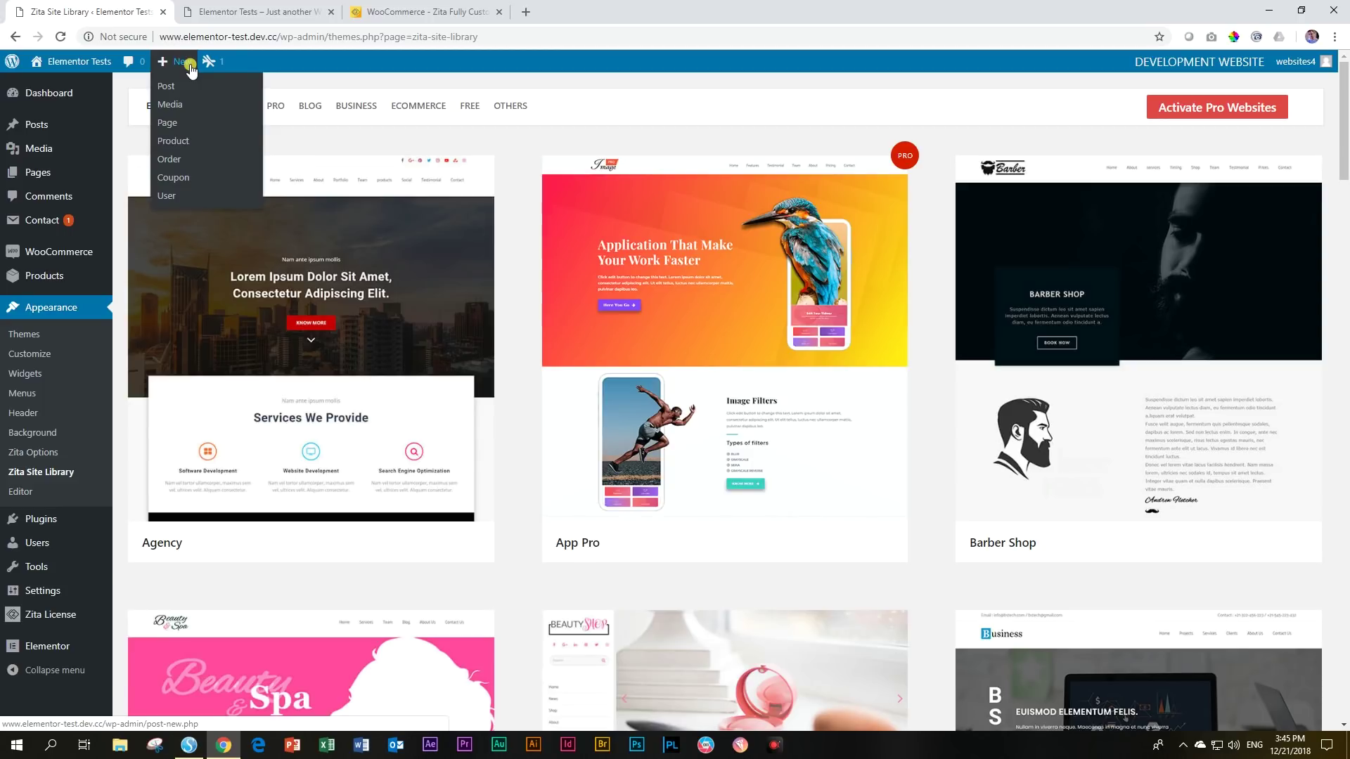
pyautogui.moveTo(62, 275)
pyautogui.scroll(-5, 62, 274)
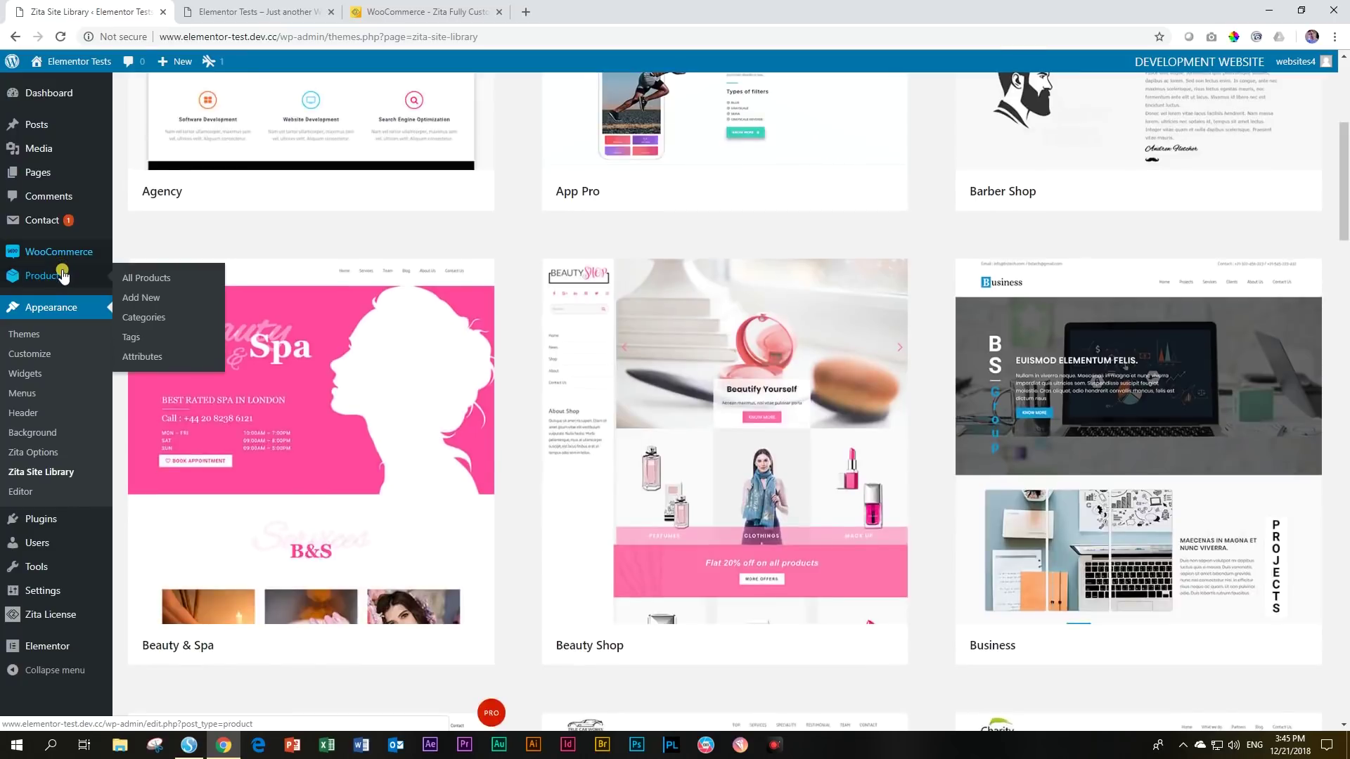
pyautogui.scroll(5, 62, 274)
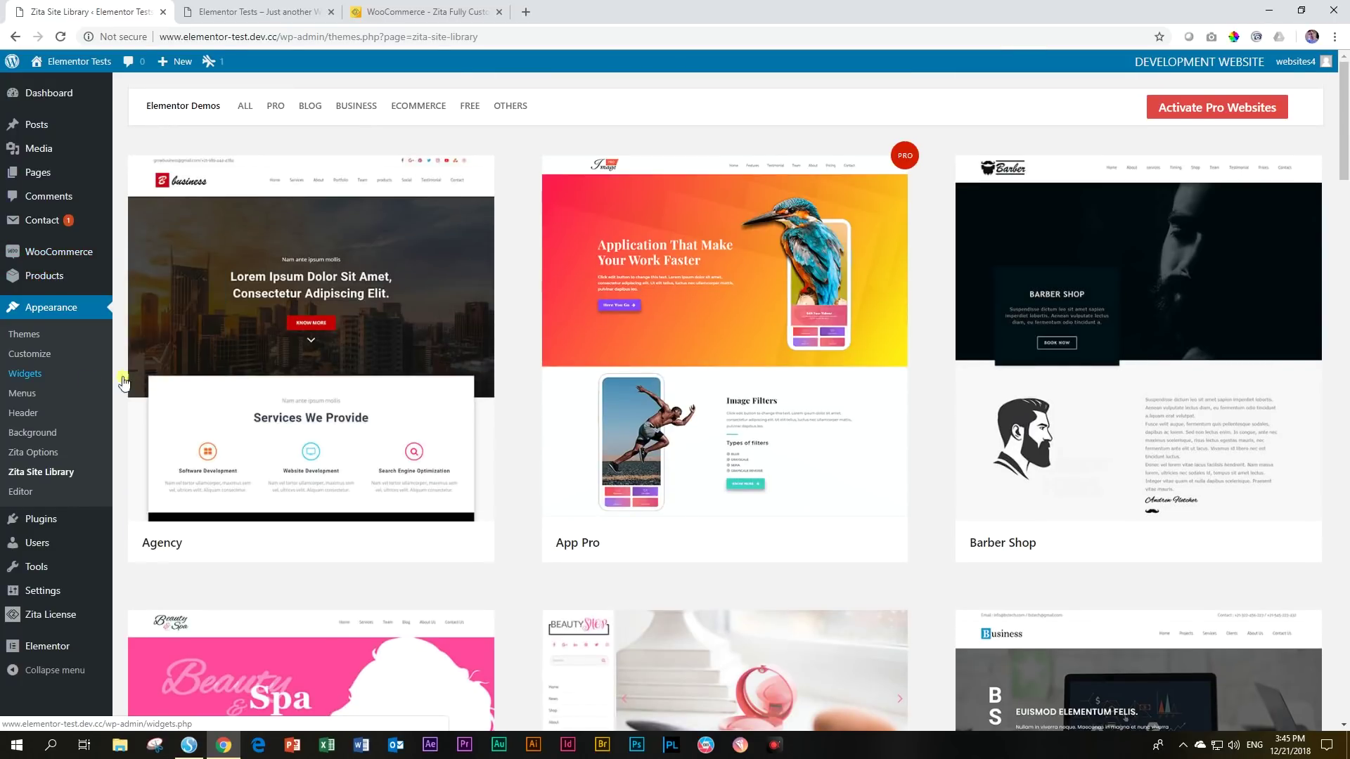
pyautogui.click(432, 13)
pyautogui.click(289, 85)
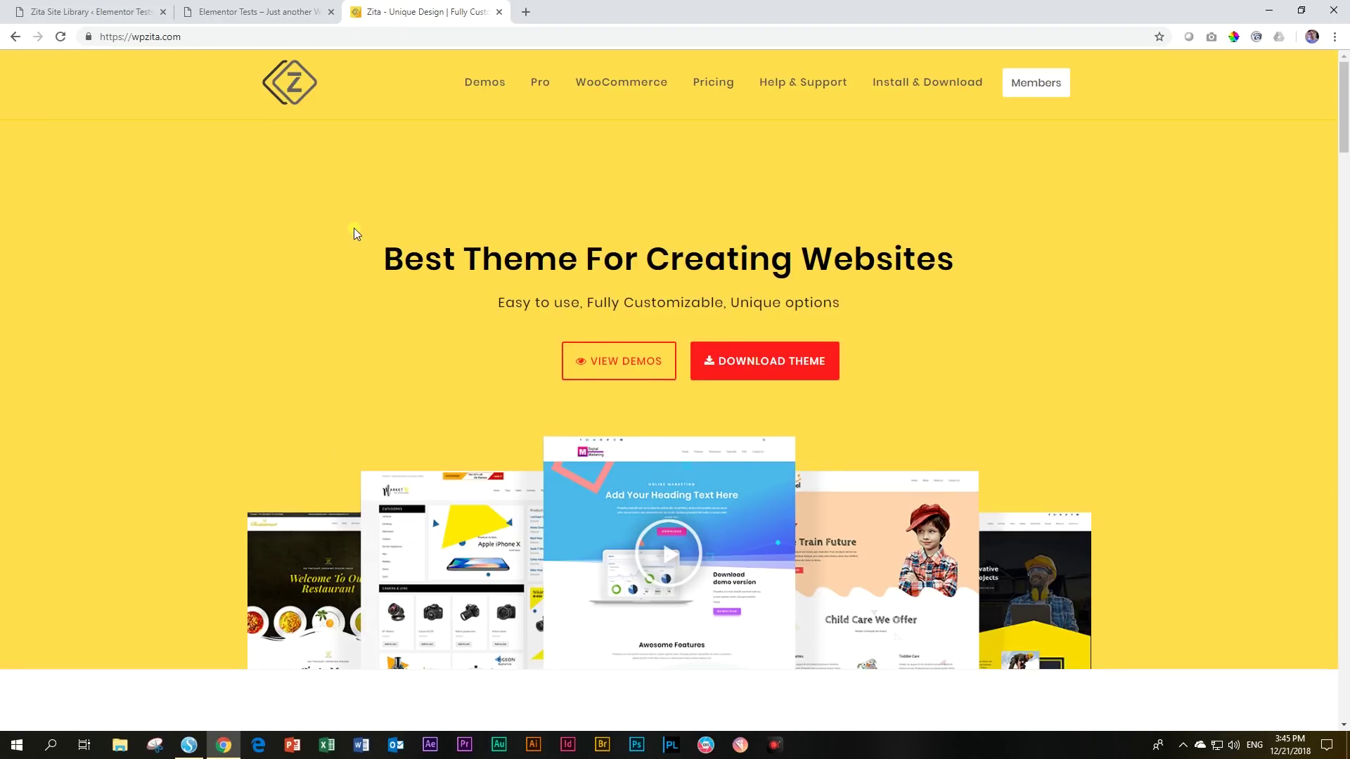
# Open the Zita Pro page and scroll through features like White Label, Sticky Header and Mega Menu.
pyautogui.click(535, 84)
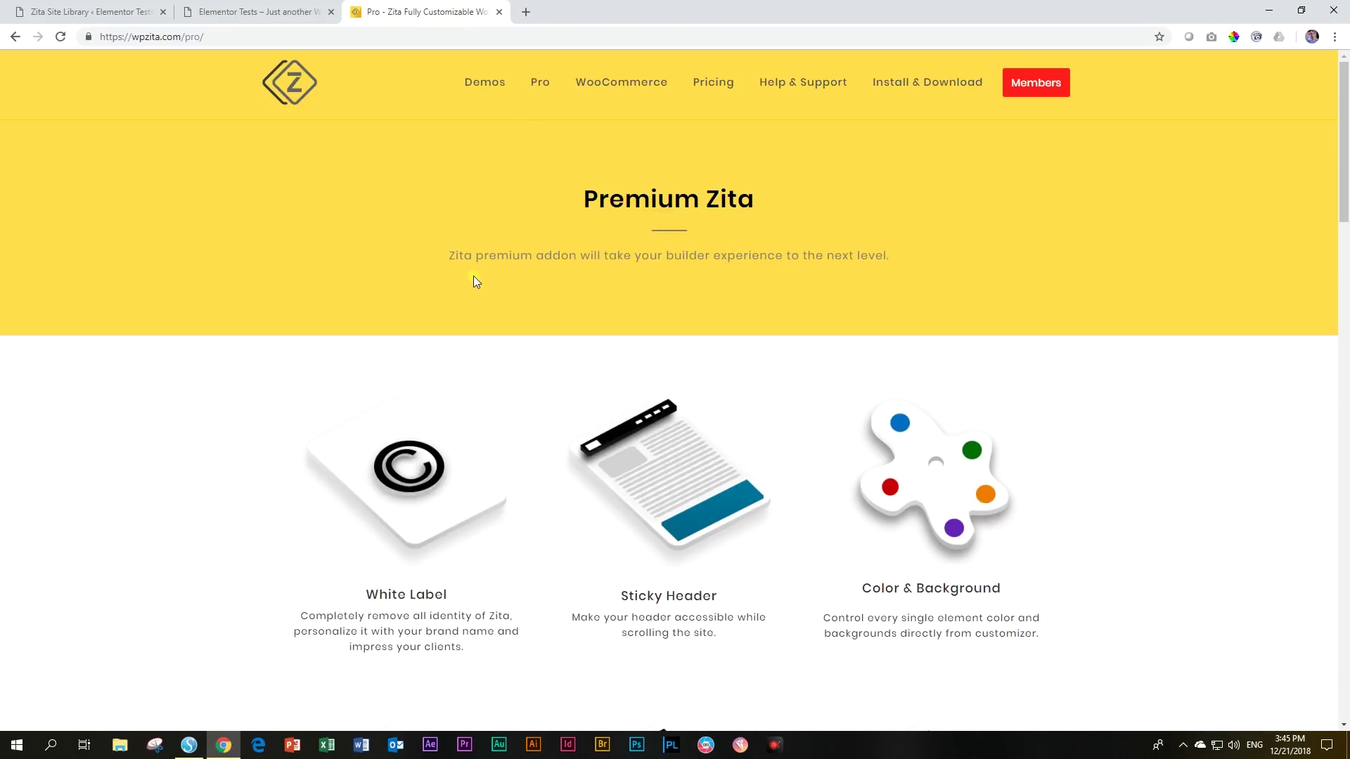
pyautogui.scroll(-4, 988, 364)
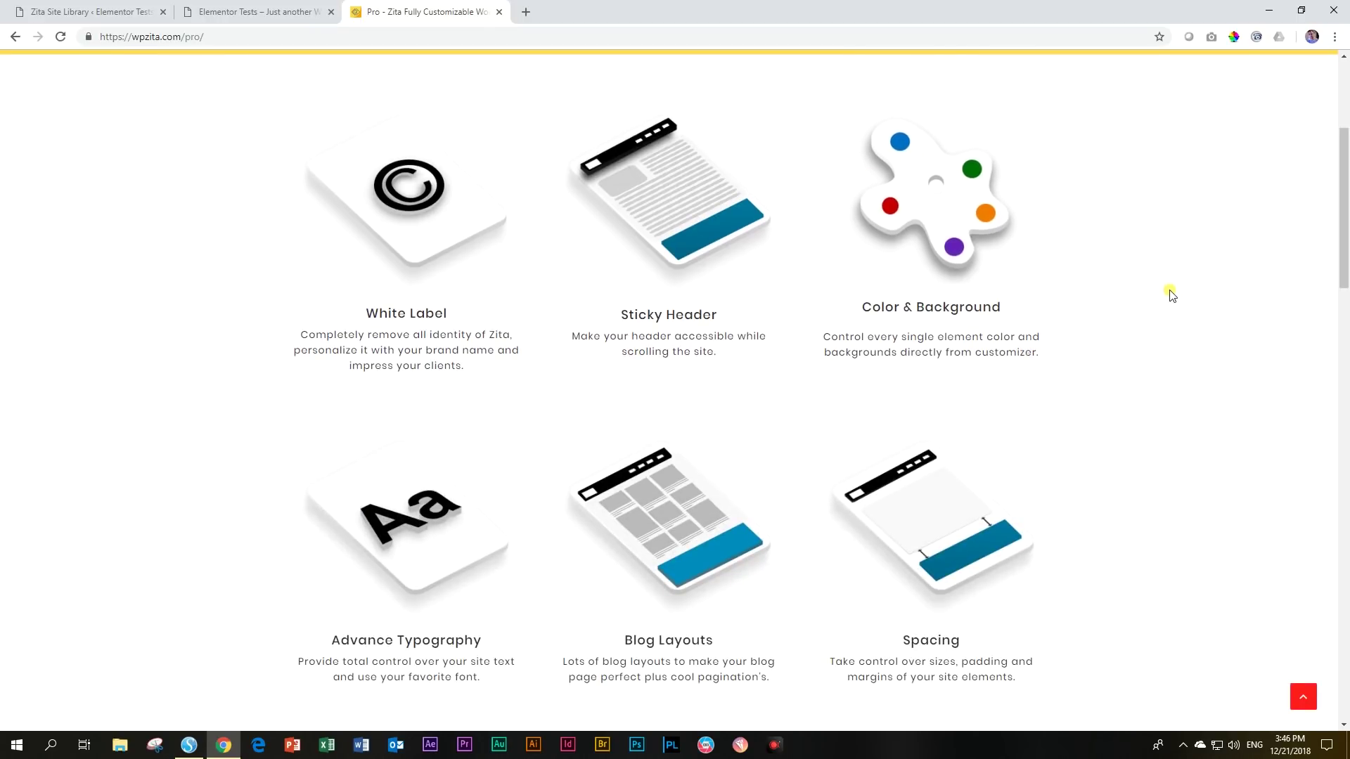
pyautogui.scroll(-3, 1173, 296)
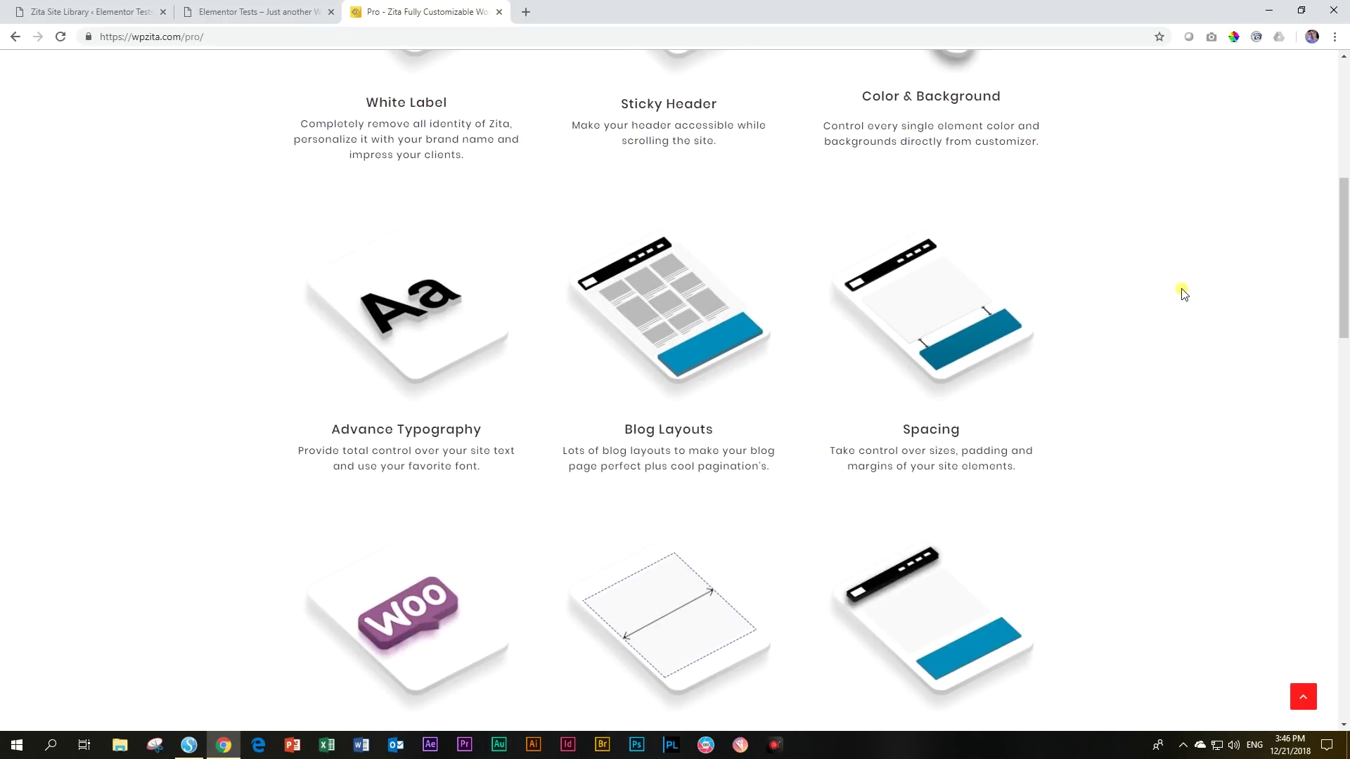
pyautogui.scroll(-2, 1180, 293)
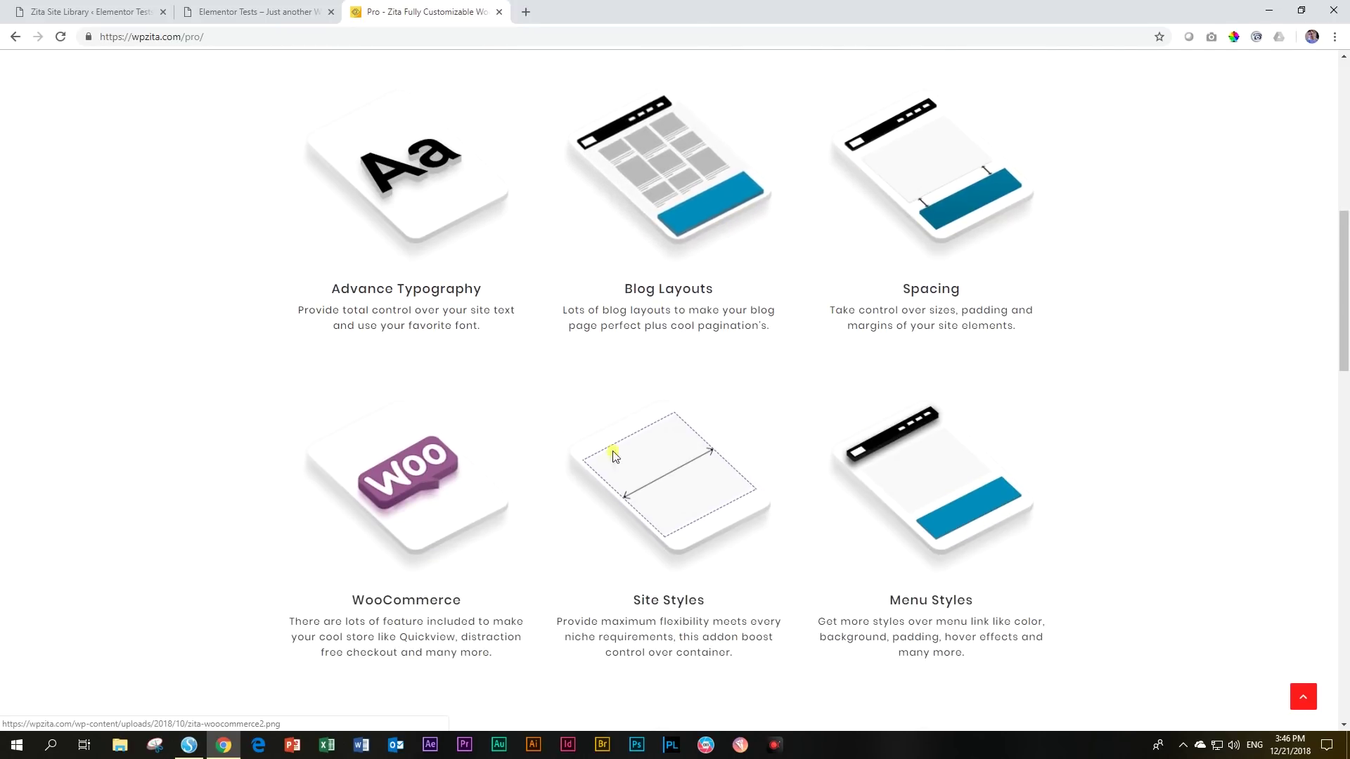
pyautogui.scroll(-1, 1034, 401)
pyautogui.scroll(-5, 1037, 399)
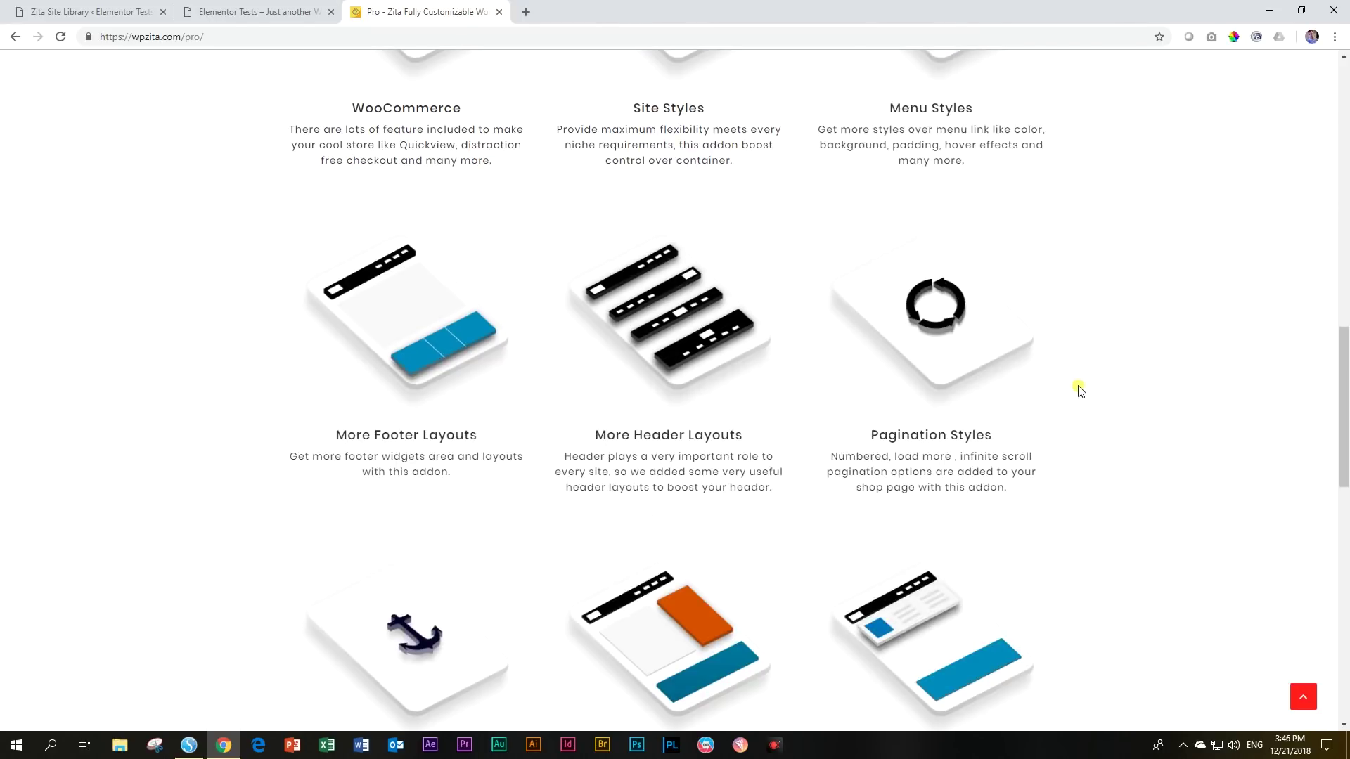
pyautogui.scroll(-5, 1076, 392)
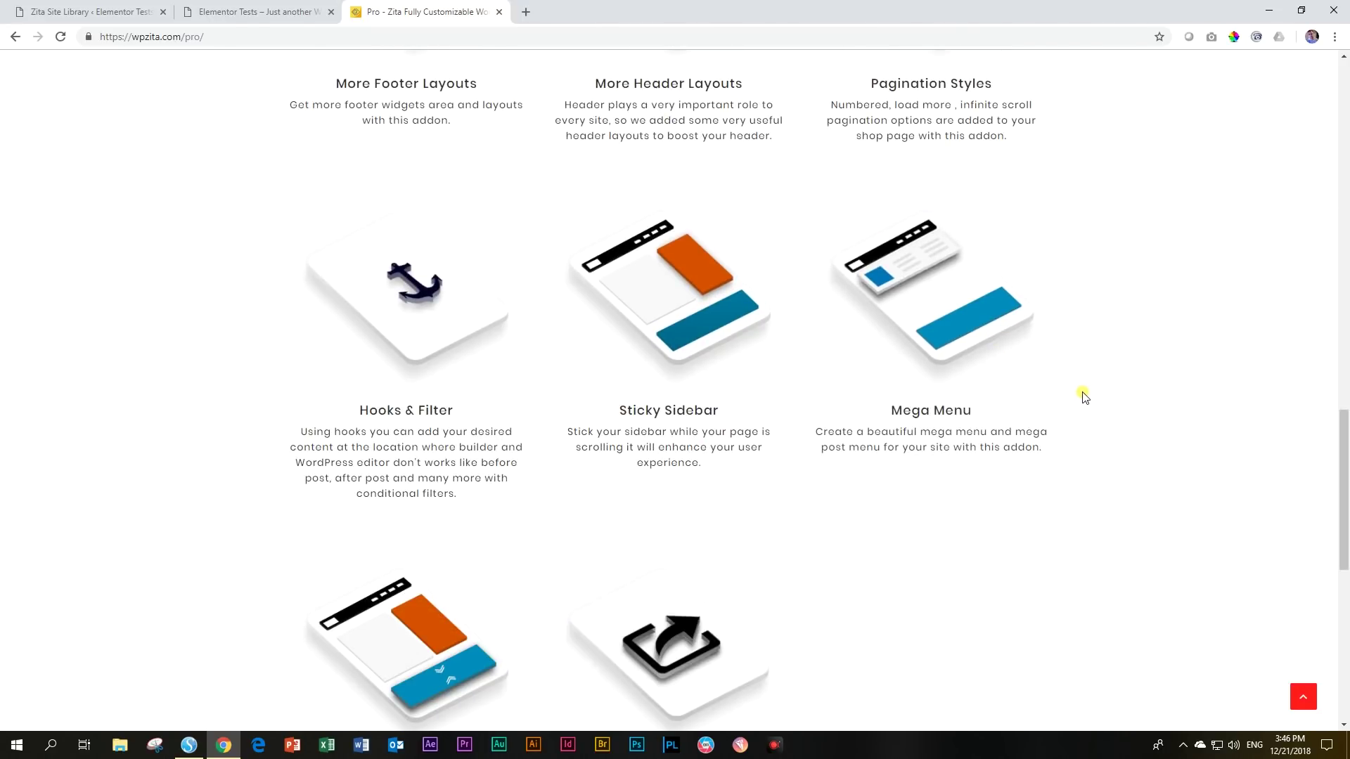
pyautogui.scroll(-4, 1082, 391)
pyautogui.scroll(-5, 1083, 392)
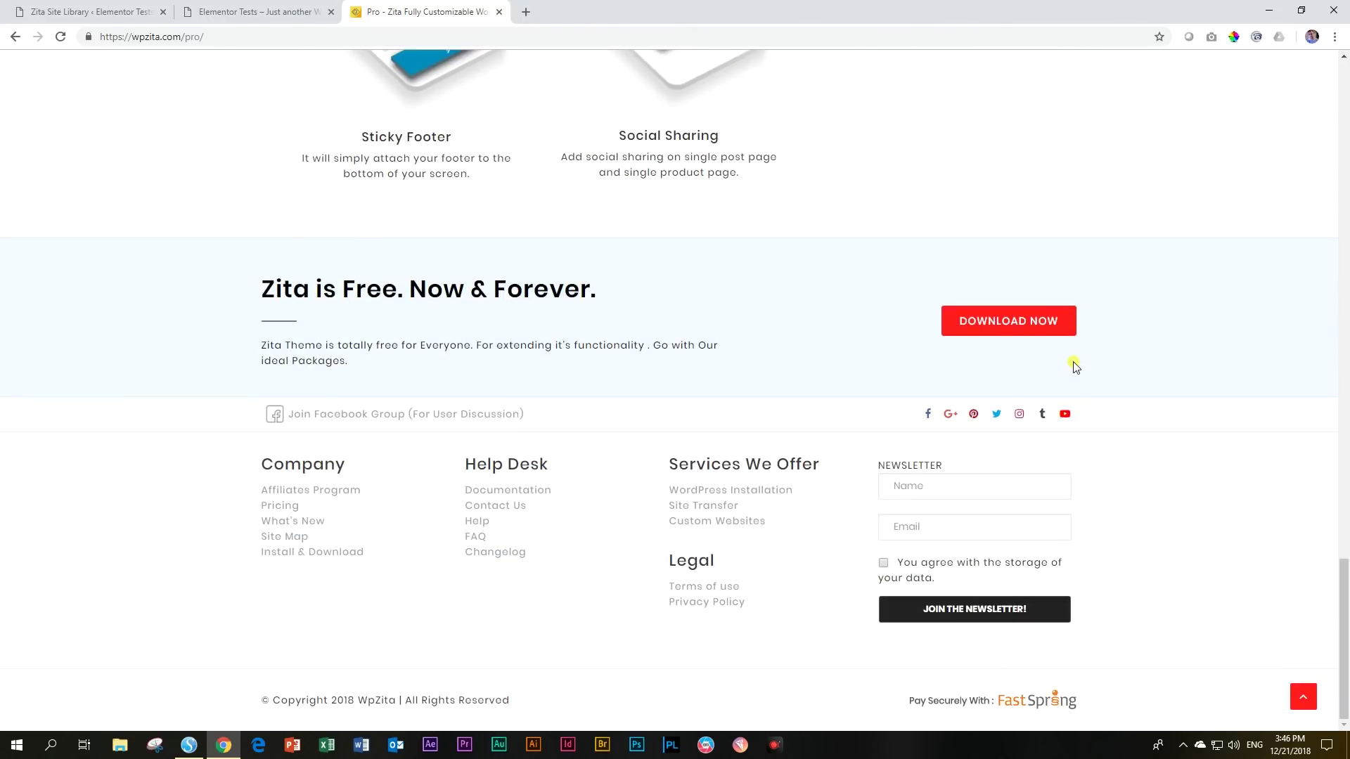
pyautogui.scroll(5, 1079, 366)
pyautogui.scroll(20, 1083, 364)
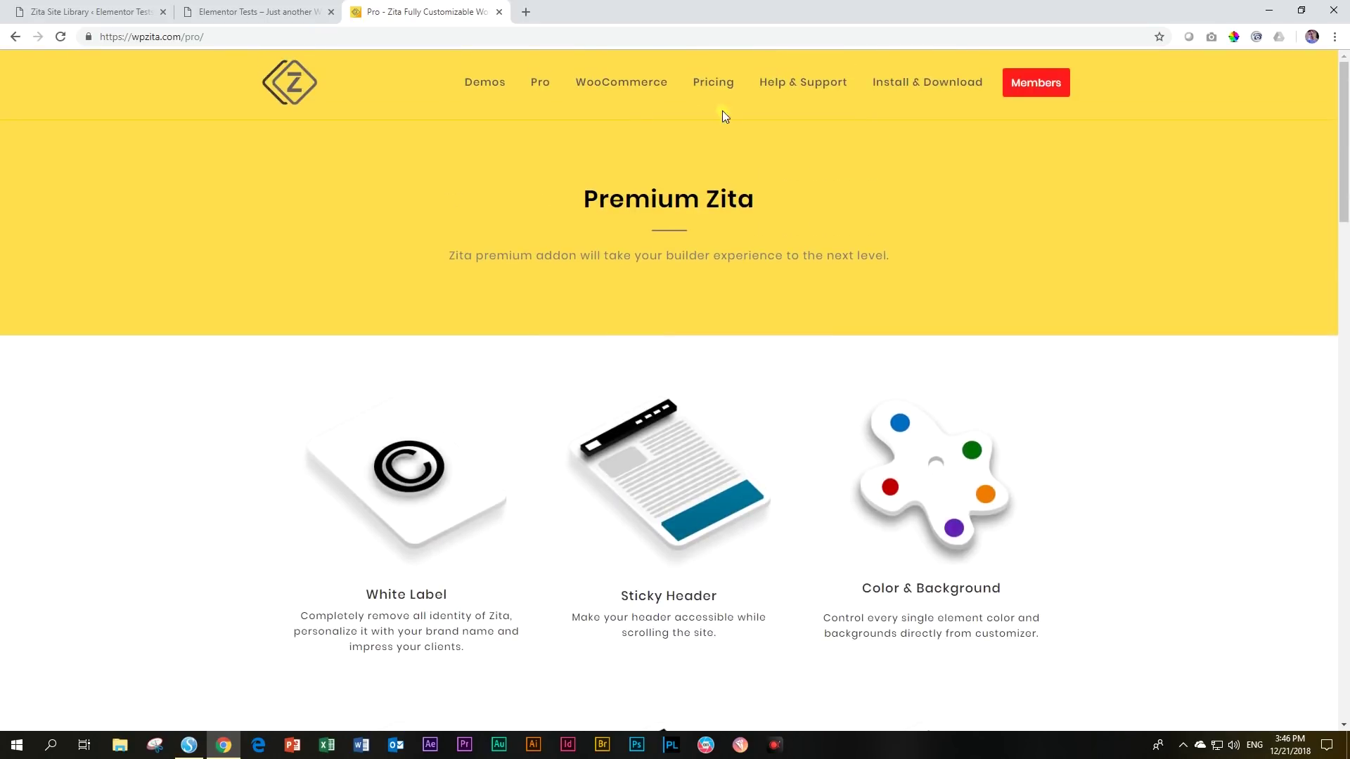
# Browse the Zita WooCommerce features page on wpzita.com.
pyautogui.click(634, 91)
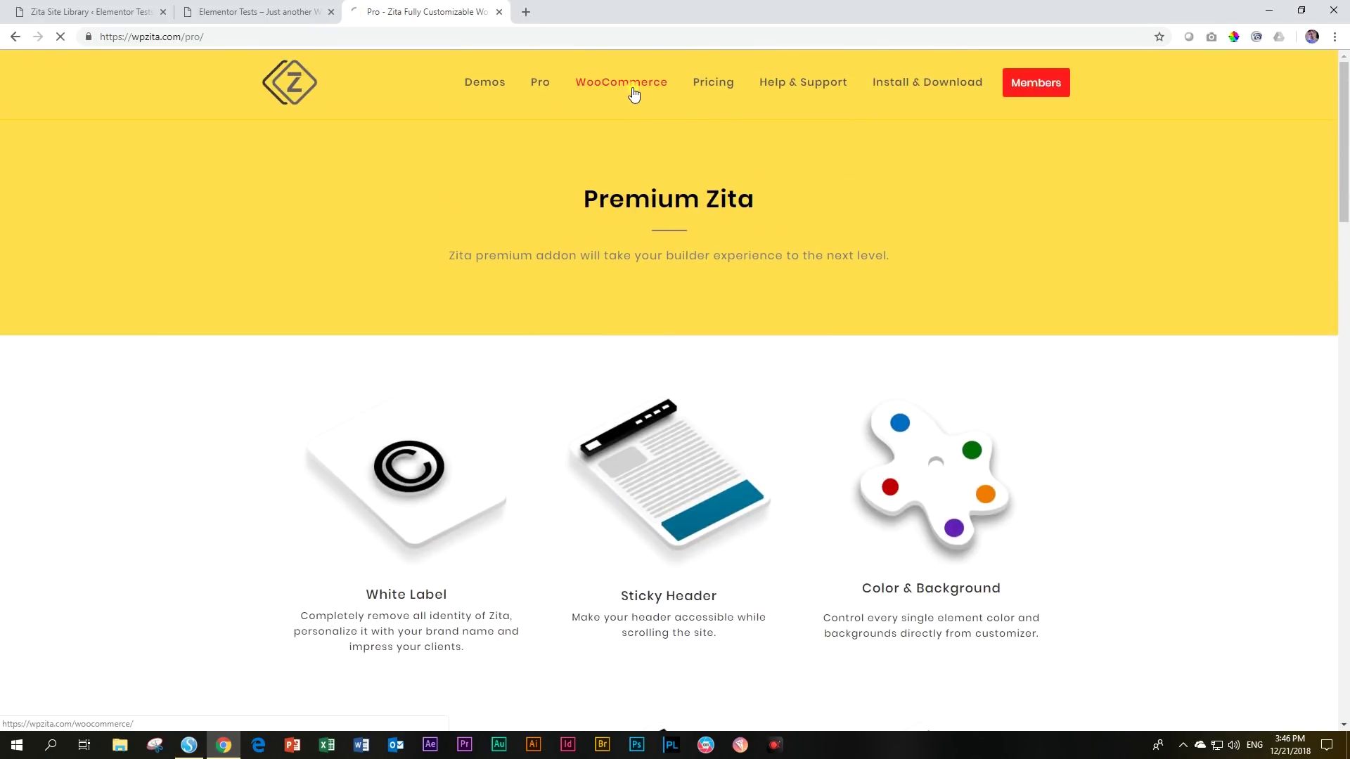
pyautogui.scroll(-13, 994, 213)
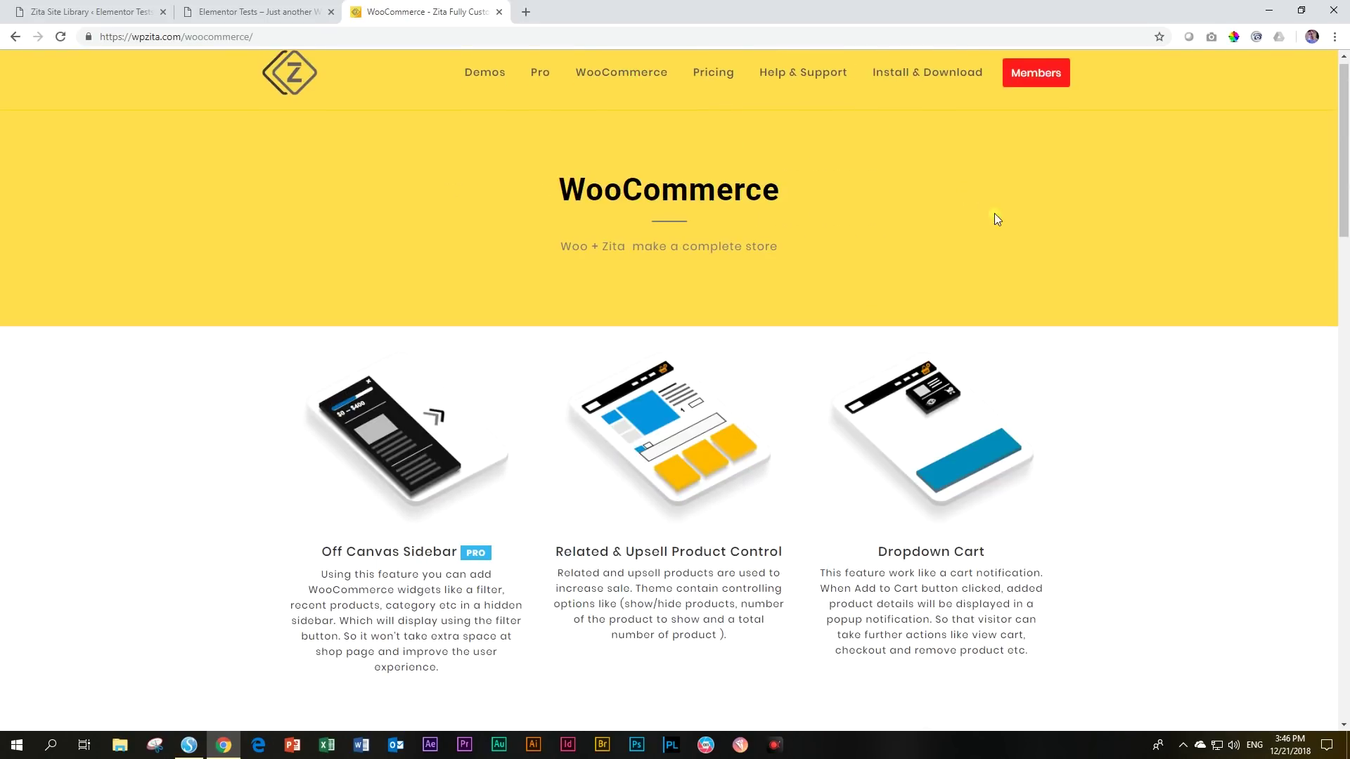
pyautogui.scroll(-10, 1063, 233)
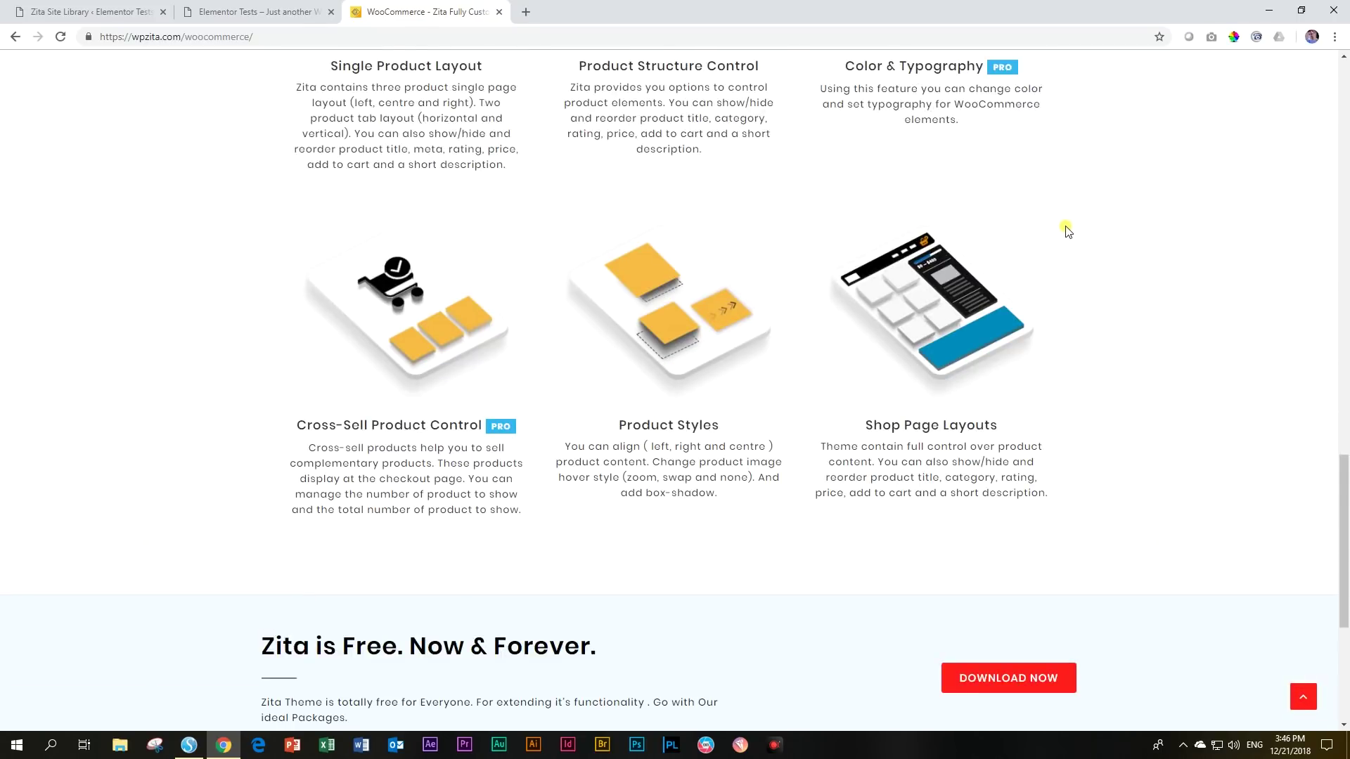
pyautogui.press('Home')
# Show Lifetime pricing: Standard $99, Premium $169, Unlimited $299.
pyautogui.click(715, 86)
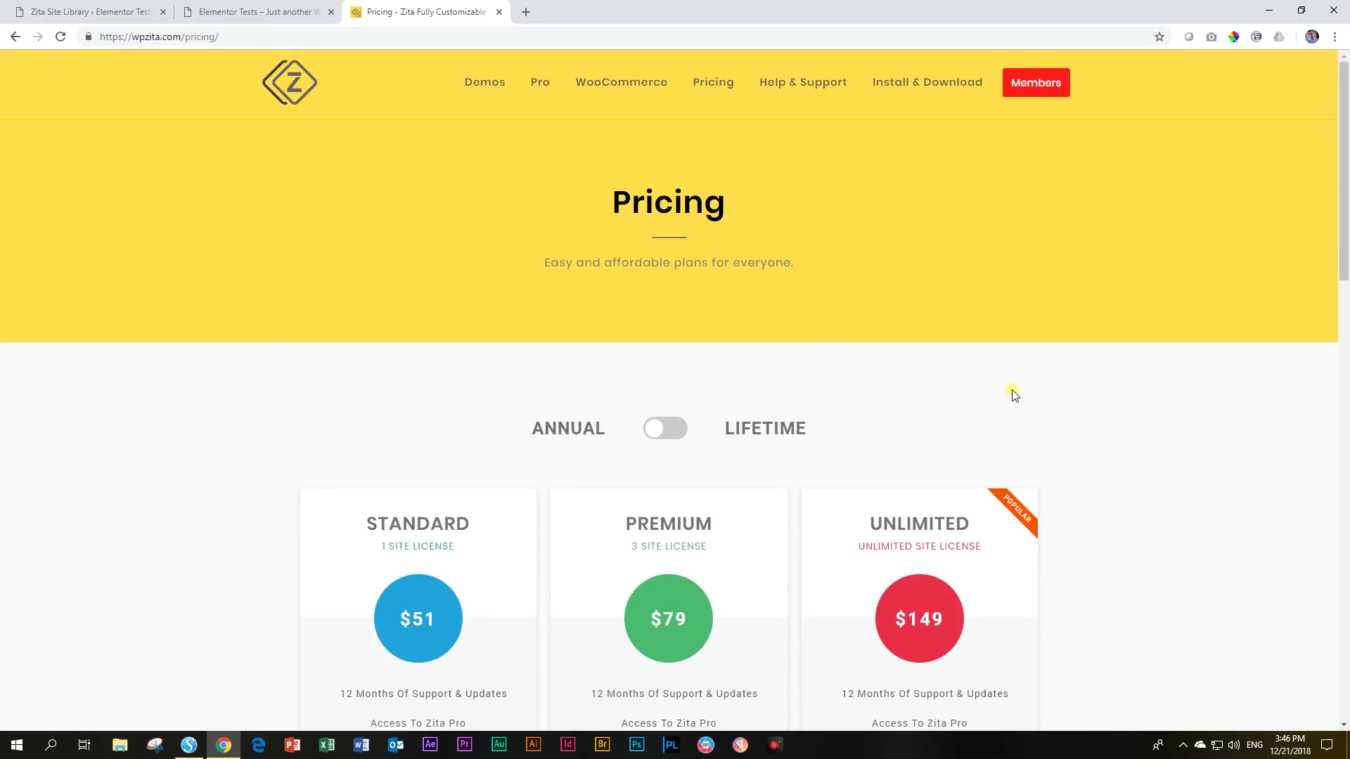
pyautogui.scroll(-2, 1013, 395)
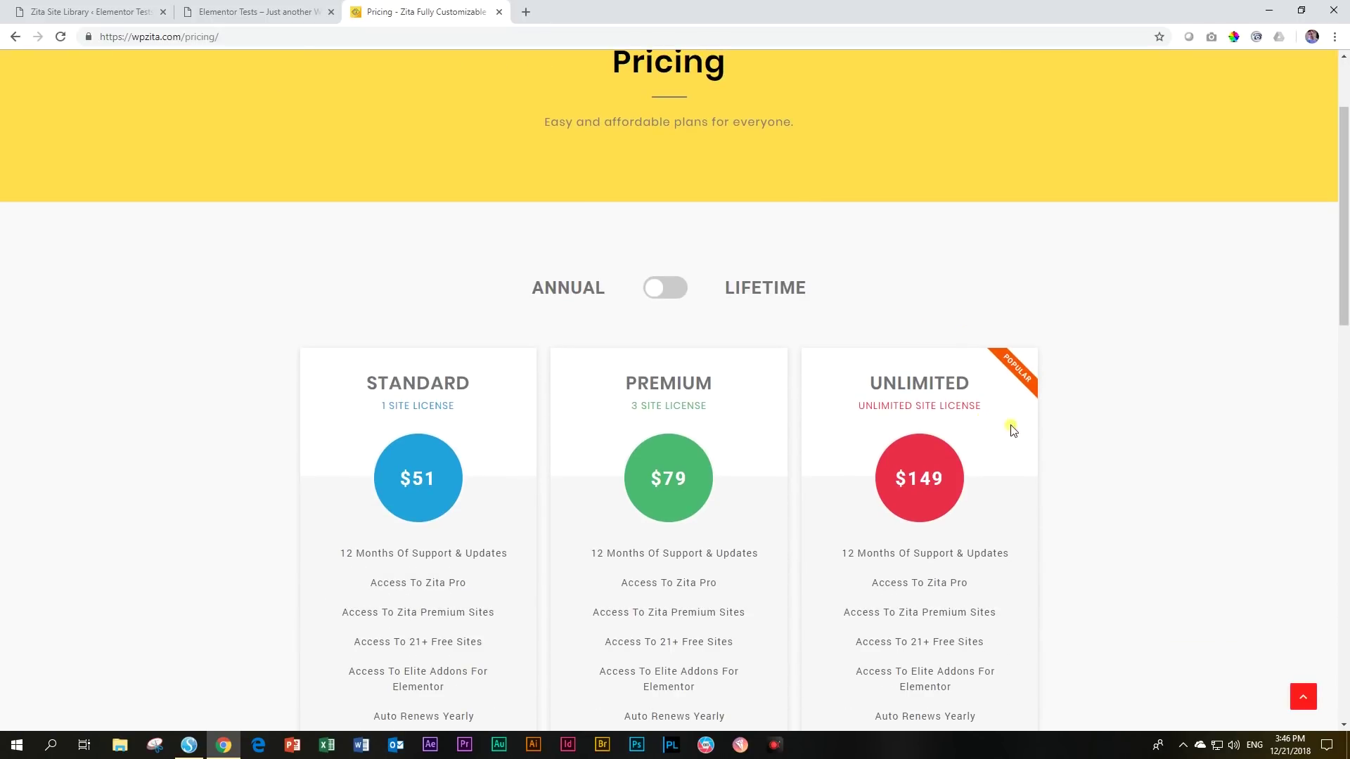
pyautogui.click(680, 297)
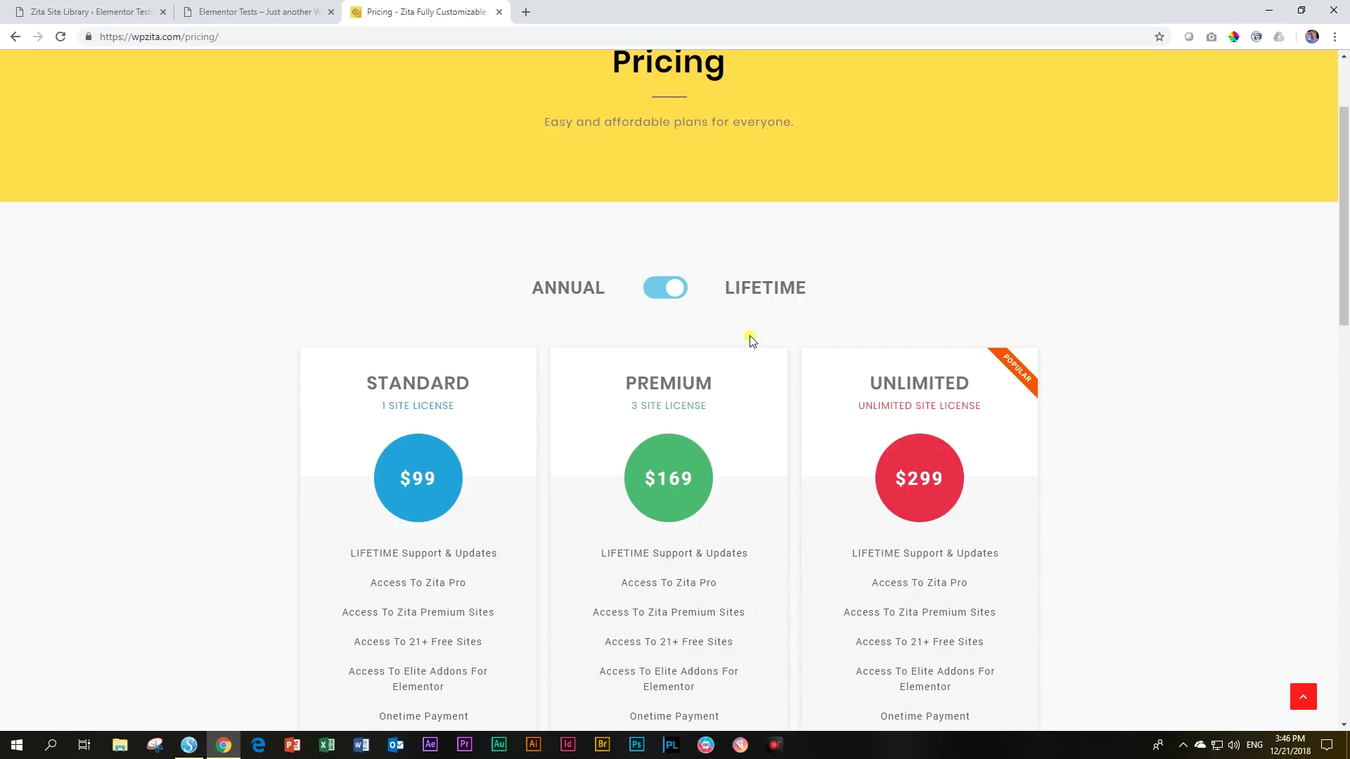
pyautogui.scroll(-3, 751, 341)
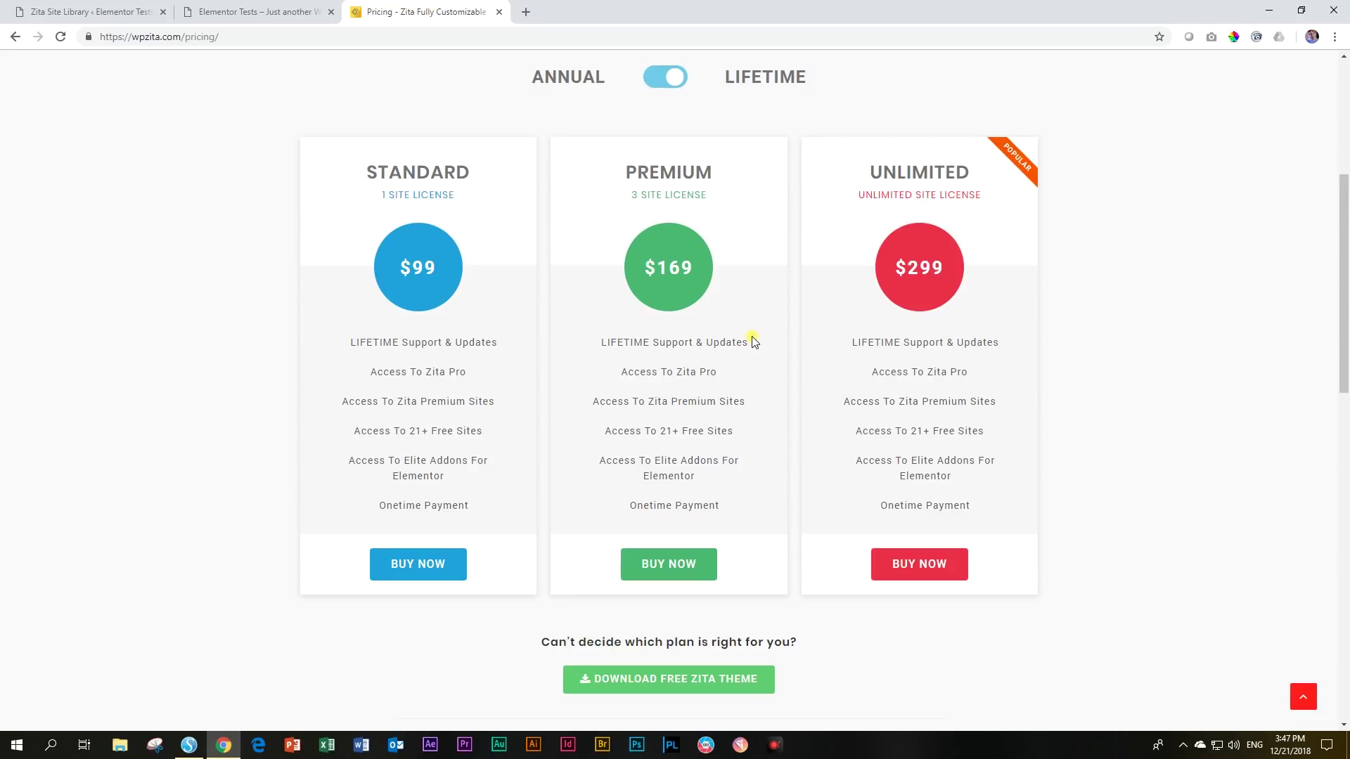
pyautogui.scroll(5, 753, 340)
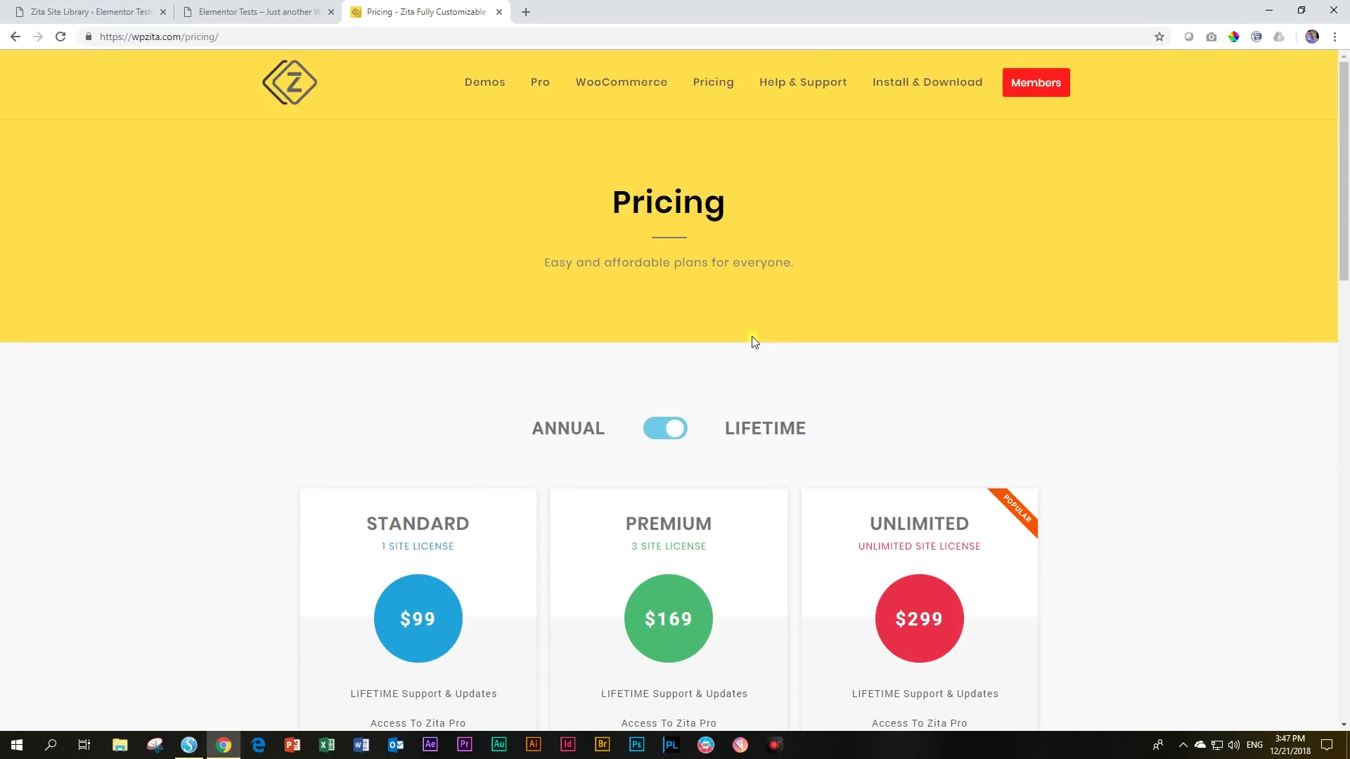